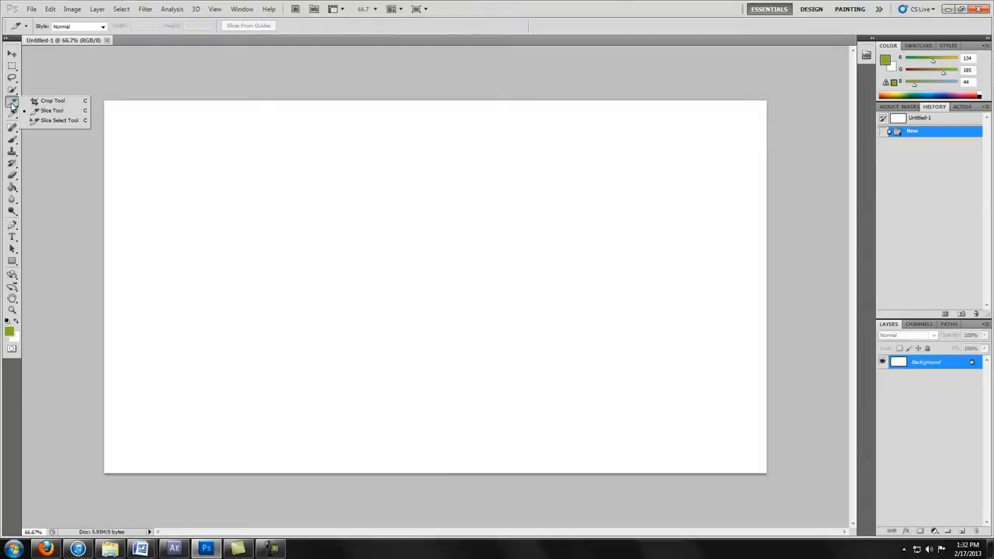
# Divide the blank canvas with the Slice tool into 10 evenly spaced slices down and 10 across
pyautogui.click(55, 114)
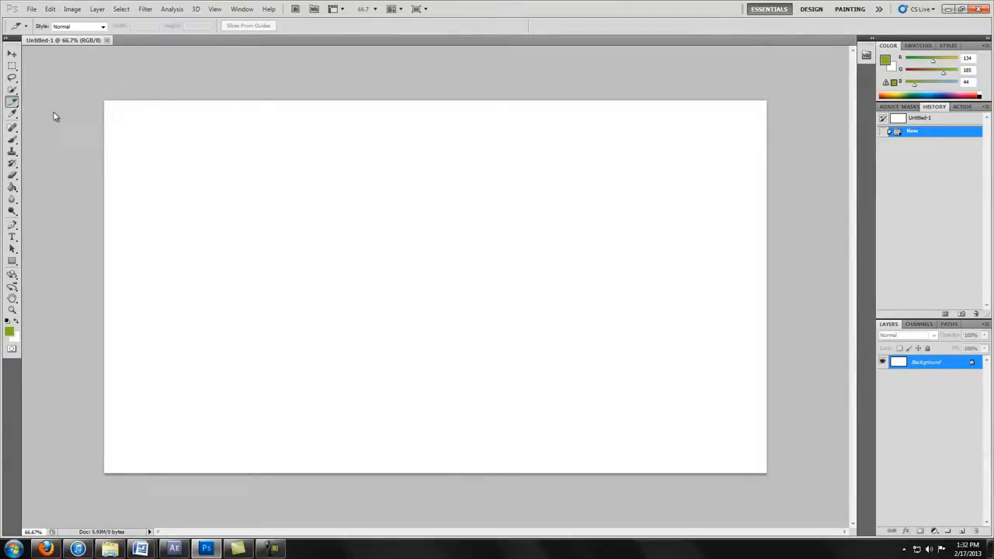
pyautogui.rightClick(402, 258)
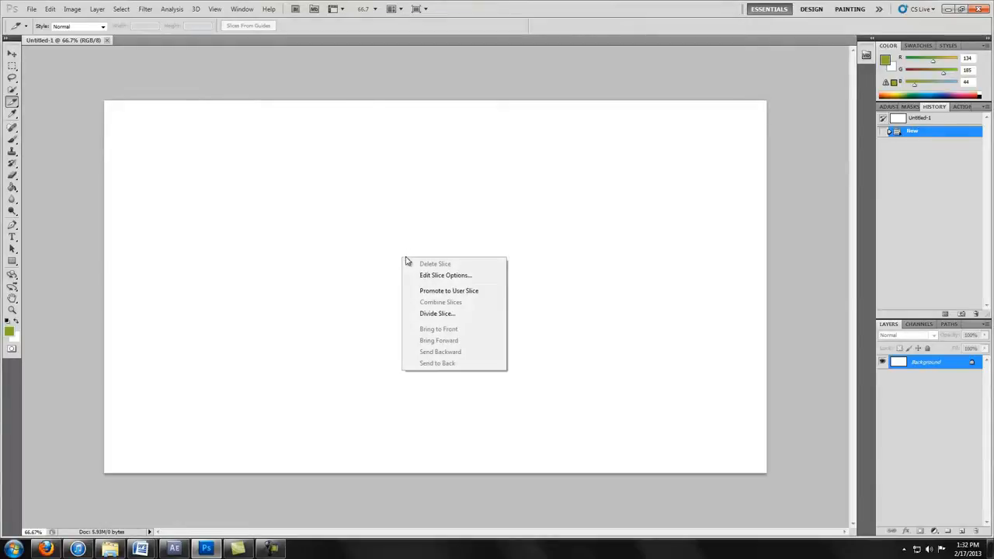
pyautogui.click(466, 314)
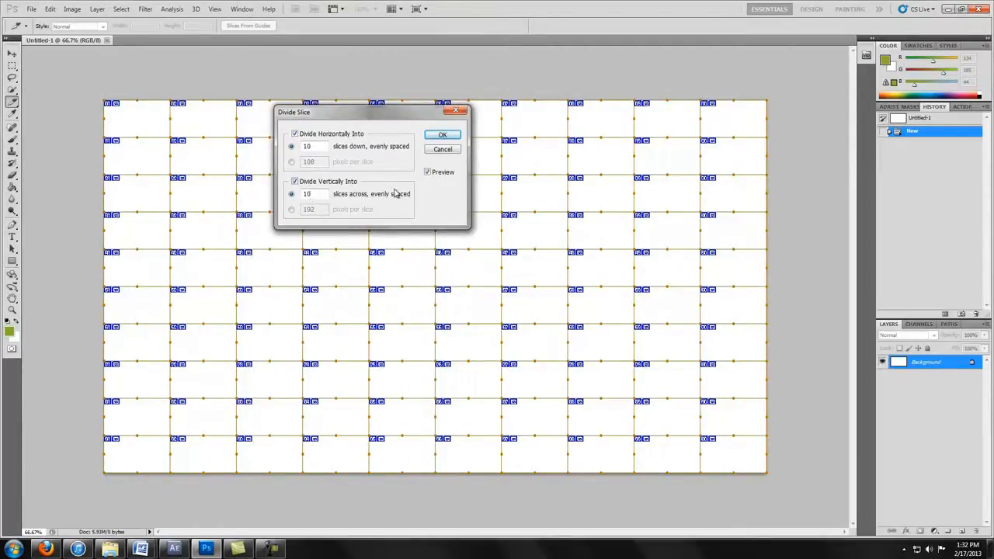
pyautogui.click(441, 135)
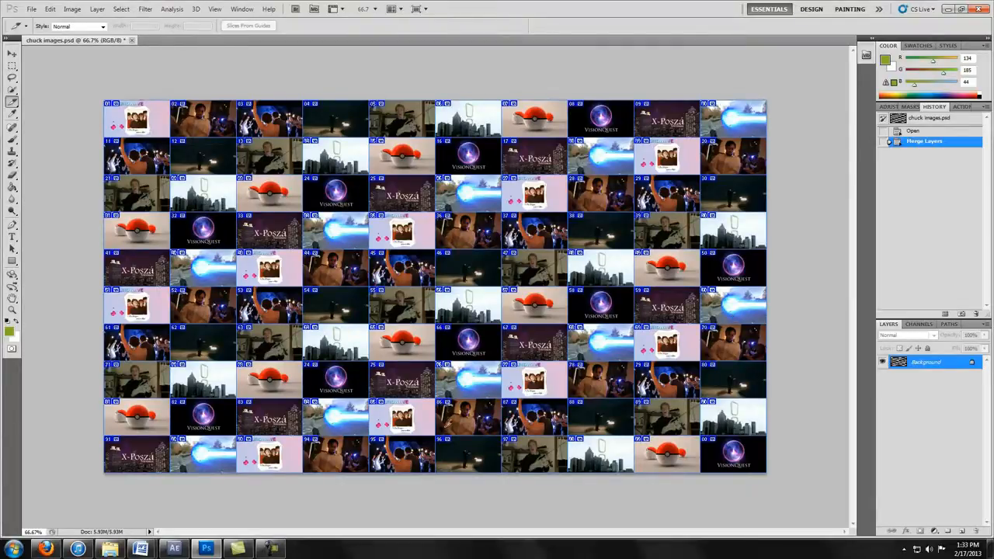
# Save the merged image grid as chuck images.psd in the chuck folder, replacing the existing file
pyautogui.click(31, 9)
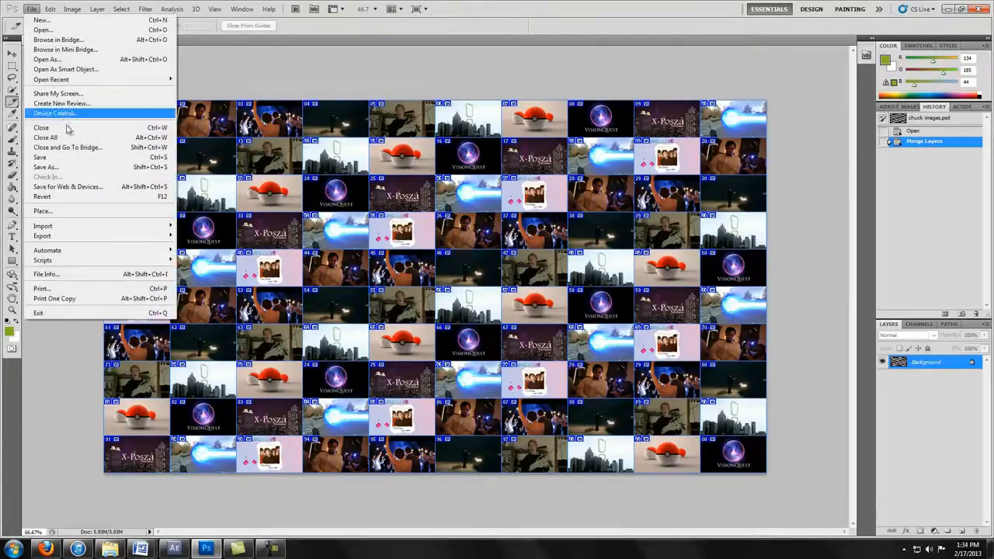
pyautogui.click(63, 169)
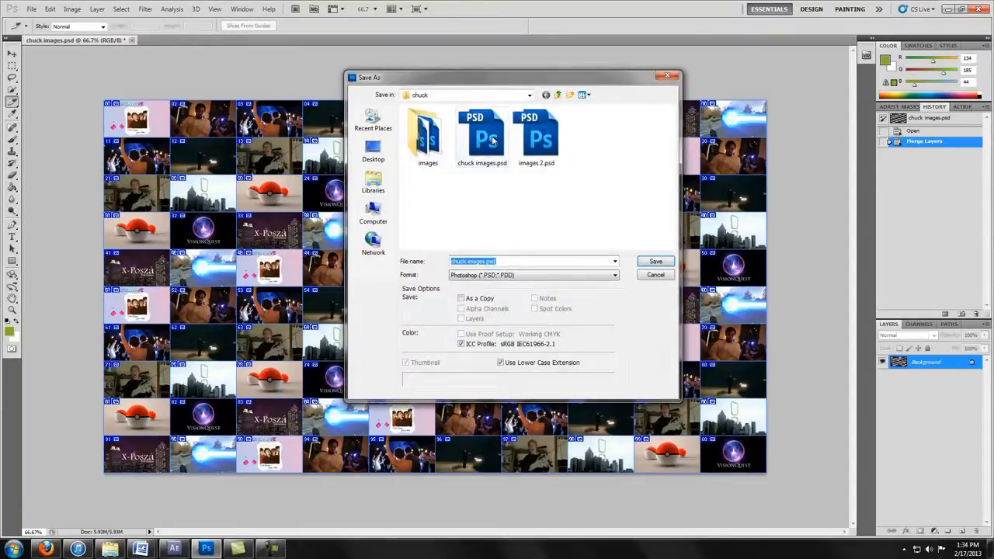
pyautogui.click(491, 140)
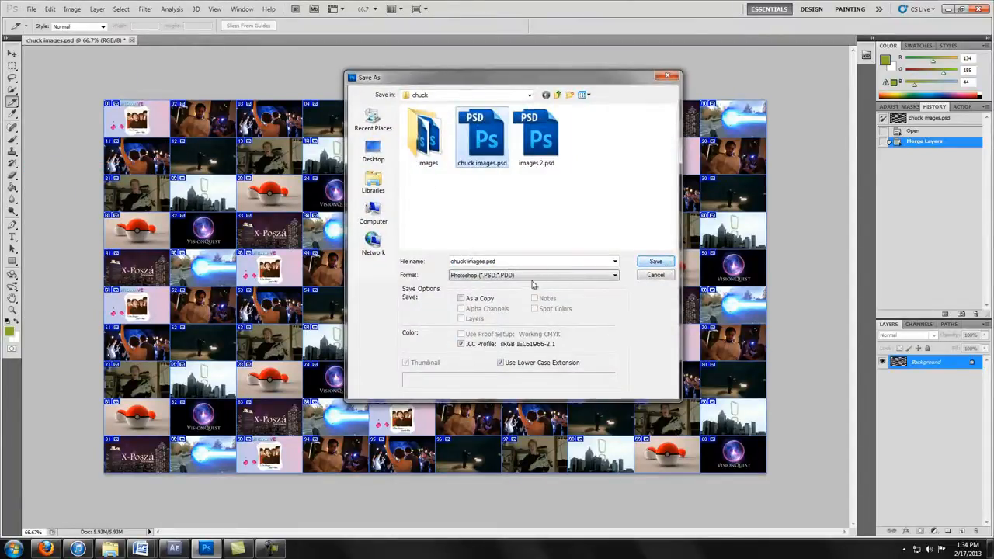
pyautogui.click(652, 262)
pyautogui.click(482, 204)
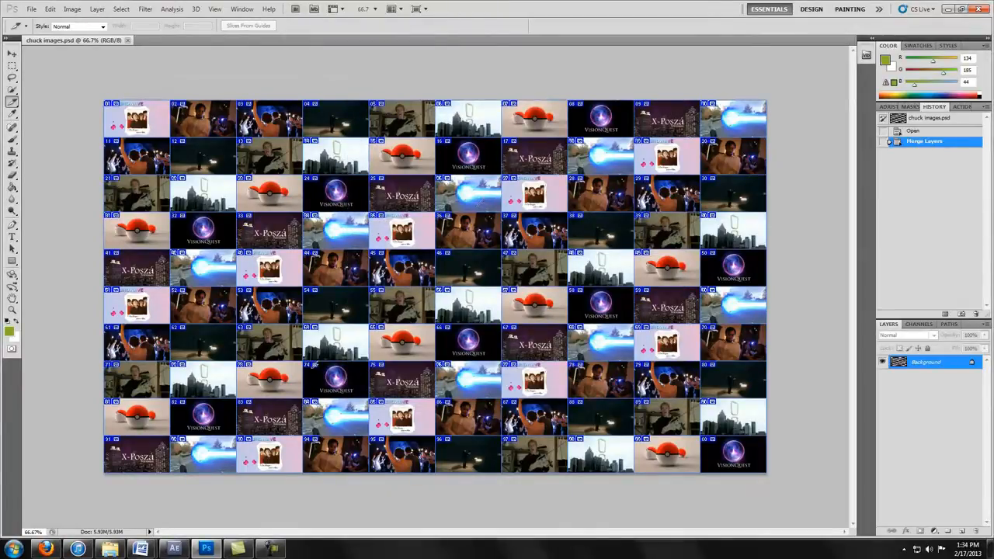
# Switch to After Effects, import chuck images.psd from the chuck folder and create a composition from it
pyautogui.click(174, 548)
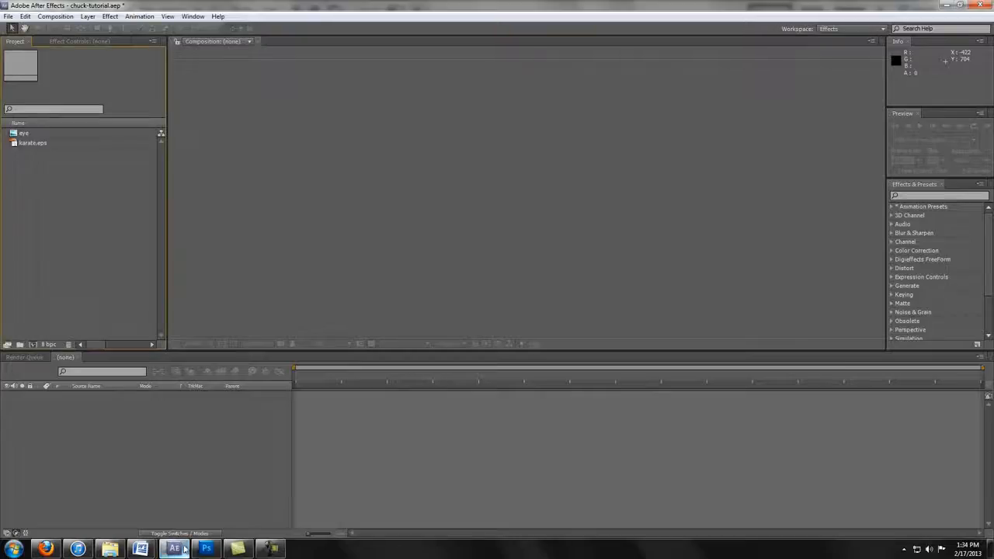
pyautogui.click(109, 548)
pyautogui.moveTo(609, 152); pyautogui.dragTo(40, 186)
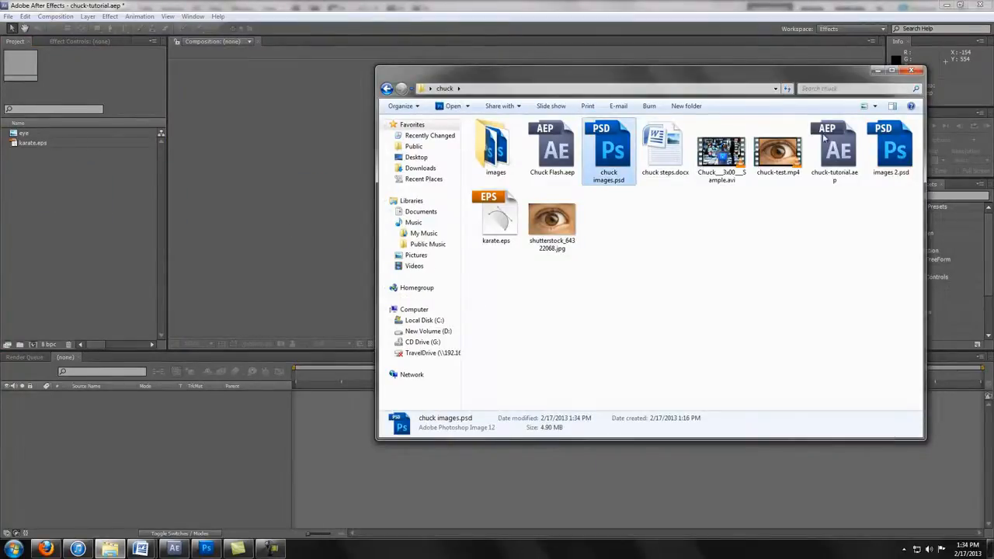
pyautogui.click(876, 71)
pyautogui.moveTo(39, 136); pyautogui.dragTo(445, 154)
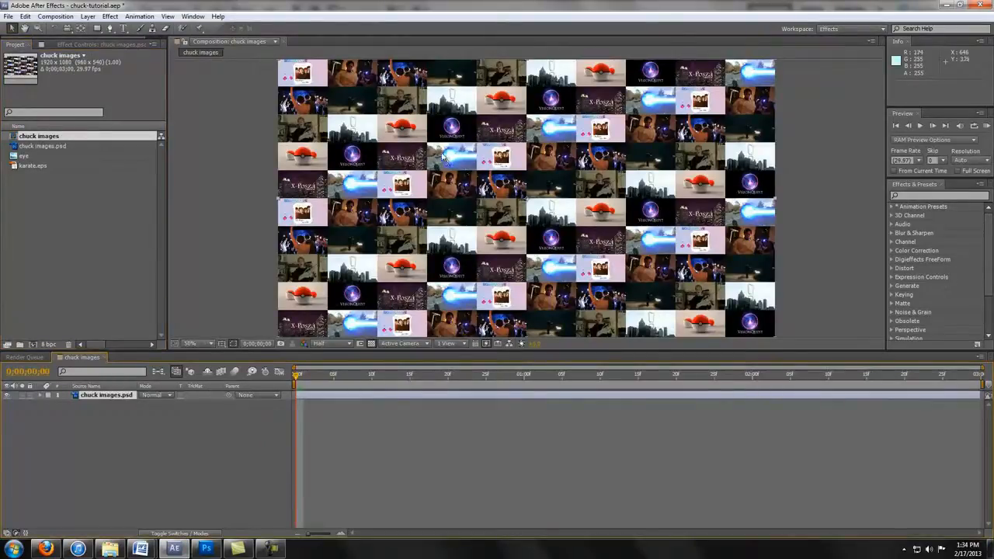
# Set the chuck images composition's duration to 0;00;01;00
pyautogui.rightClick(247, 42)
pyautogui.click(292, 118)
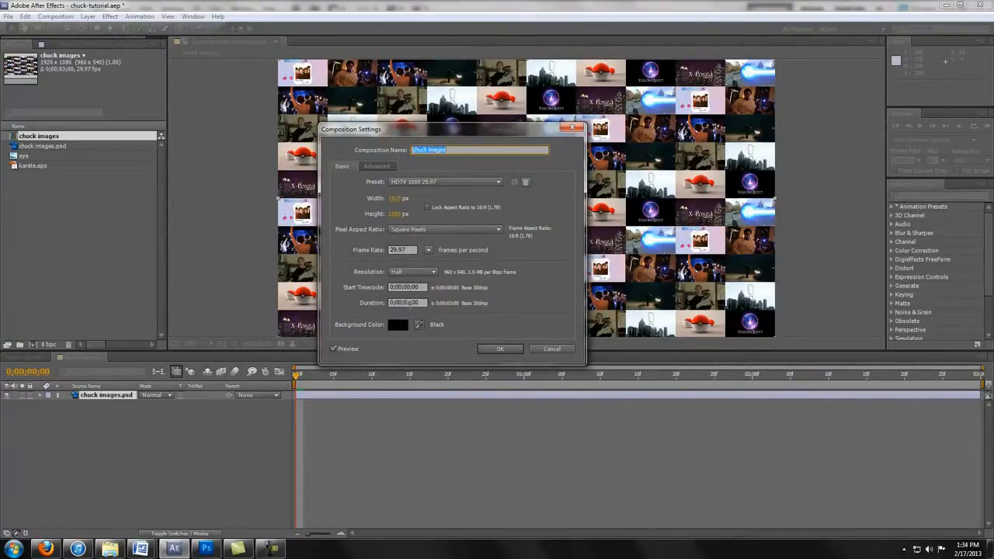
pyautogui.click(409, 303)
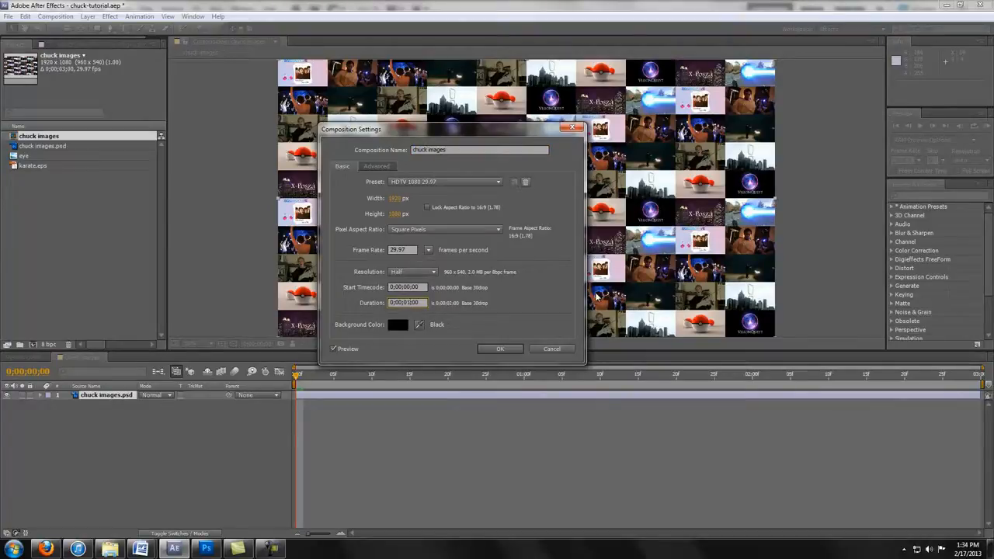
pyautogui.press('Return')
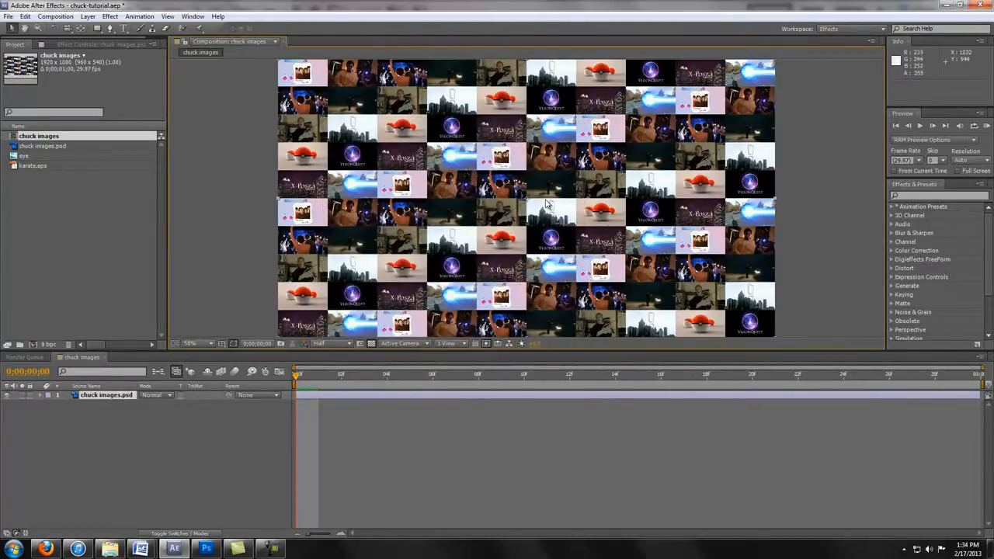
# Apply the Grid effect to the chuck images layer and set its blending mode to Normal
pyautogui.scroll(2, 546, 203)
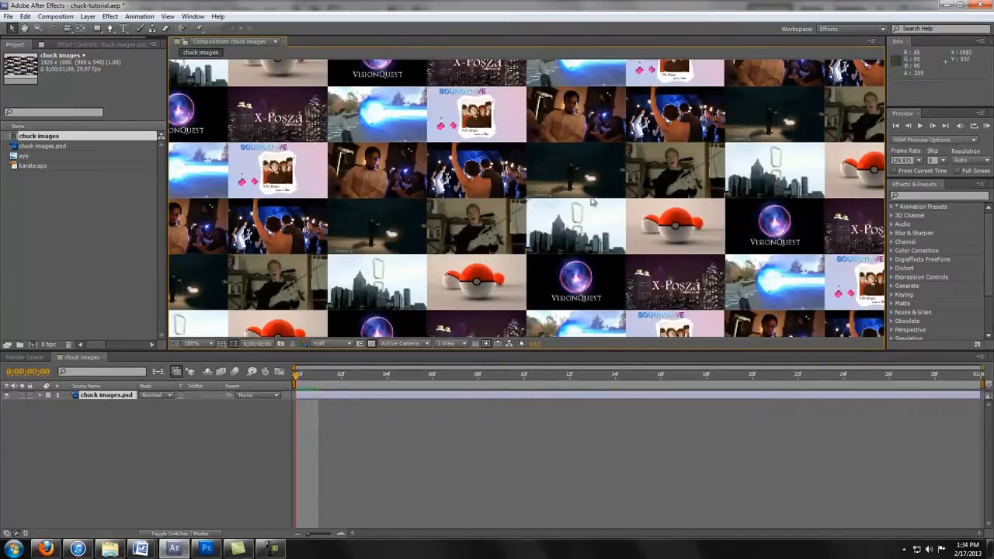
pyautogui.scroll(-2, 502, 248)
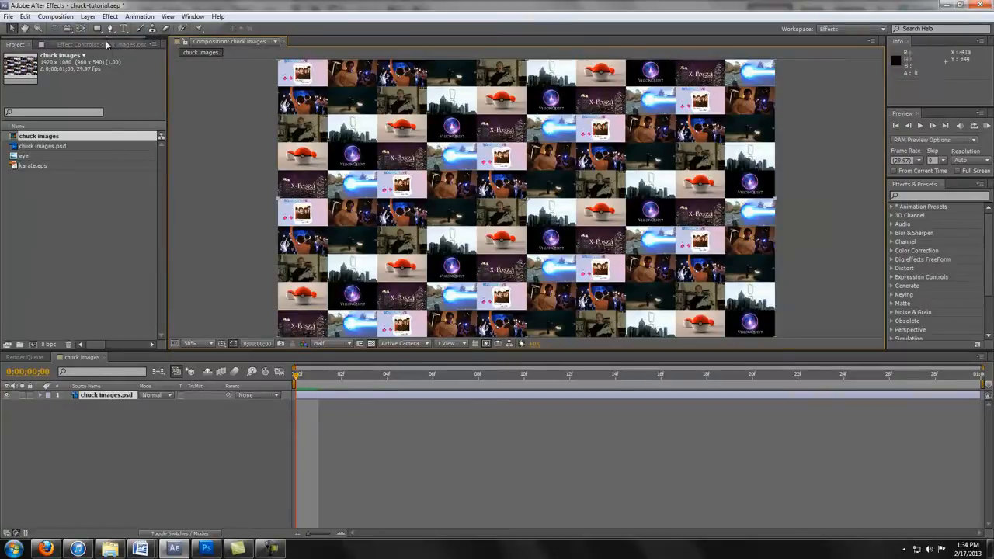
pyautogui.click(110, 17)
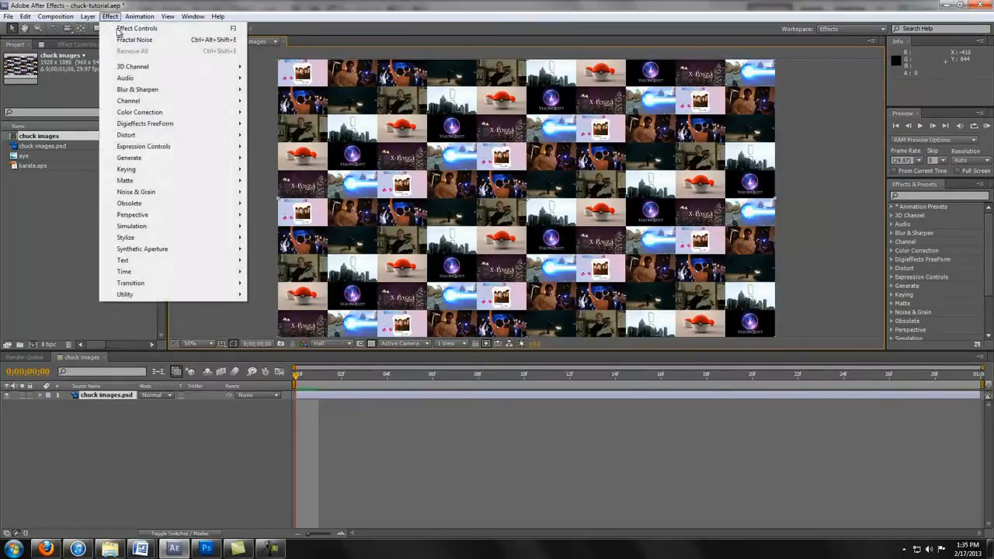
pyautogui.moveTo(195, 163)
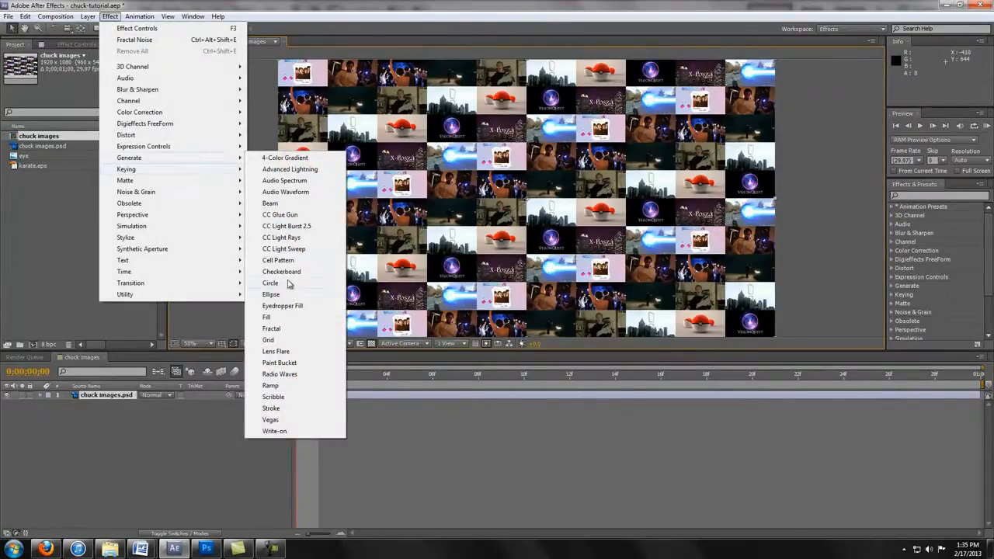
pyautogui.click(269, 340)
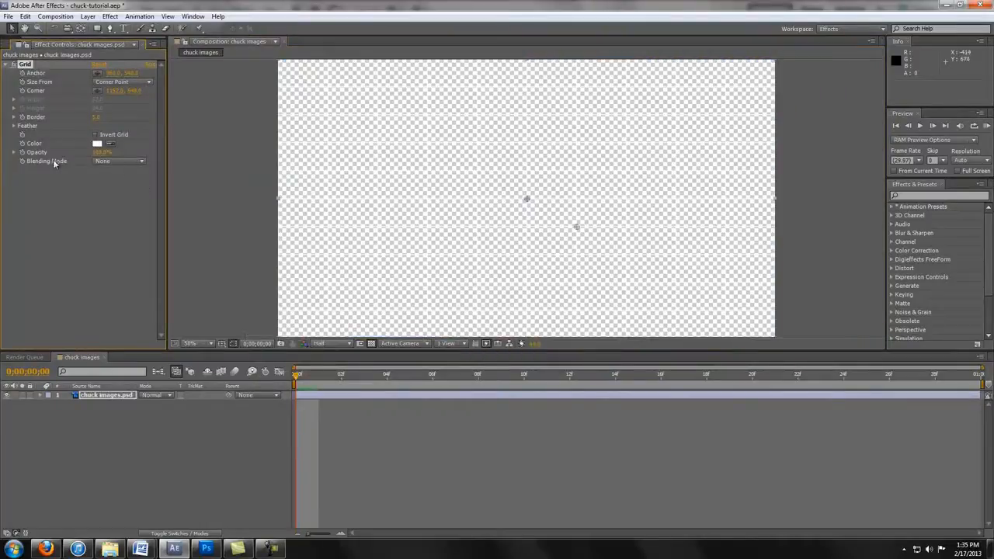
pyautogui.click(108, 162)
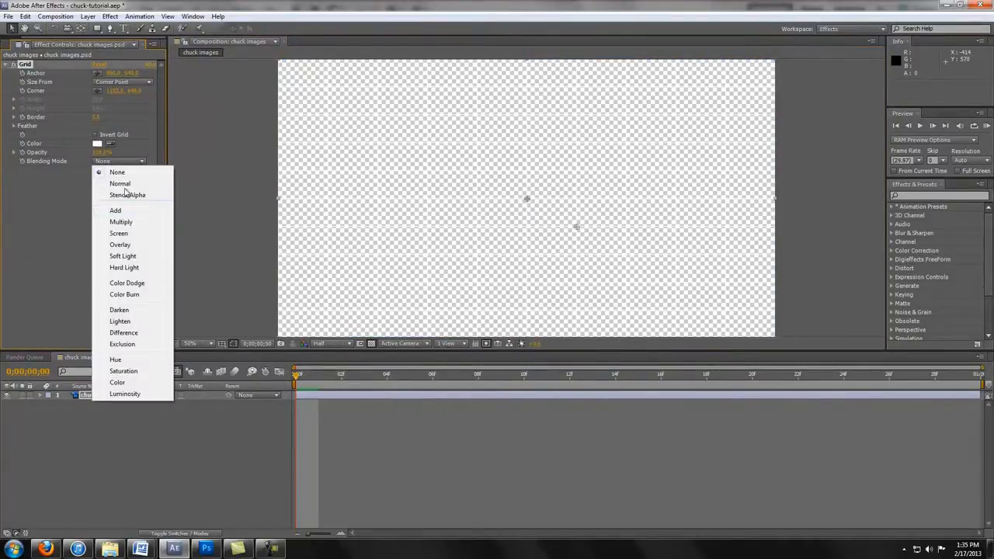
pyautogui.click(120, 183)
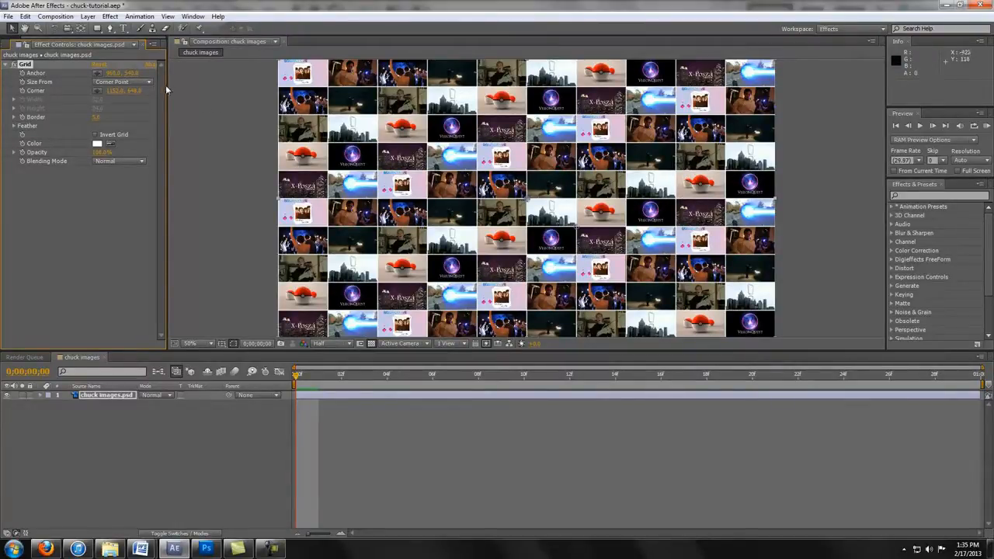
# Change the Grid effect's line color to black
pyautogui.click(98, 144)
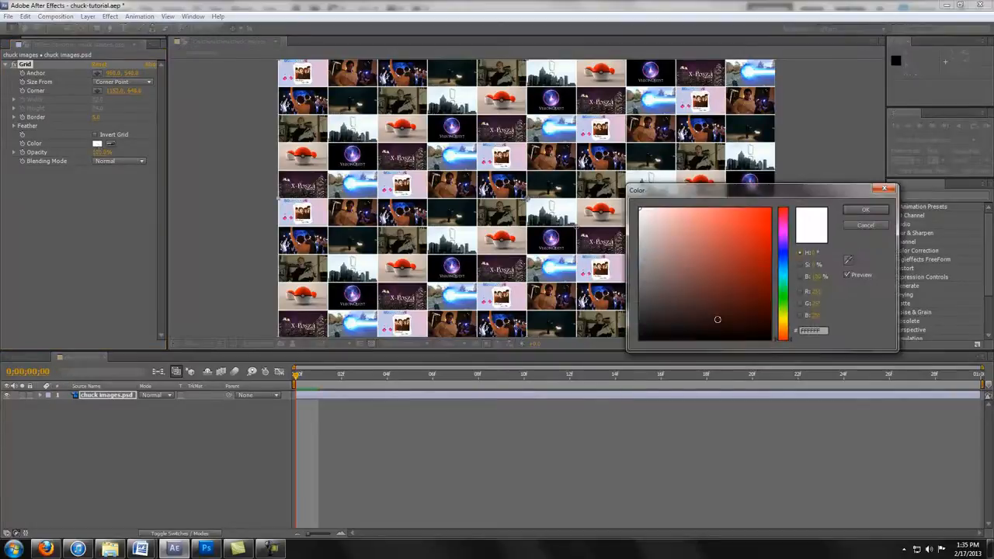
pyautogui.moveTo(697, 269); pyautogui.dragTo(821, 393)
pyautogui.click(858, 210)
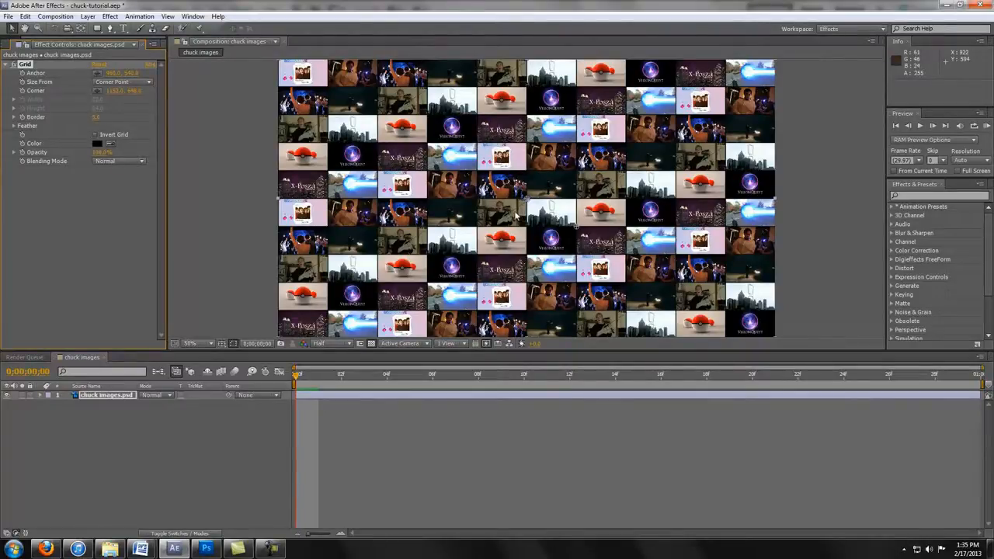
# Try shifting the Grid effect's corner point slightly away from the corner of the image tile
pyautogui.scroll(1, 541, 212)
pyautogui.scroll(1, 611, 243)
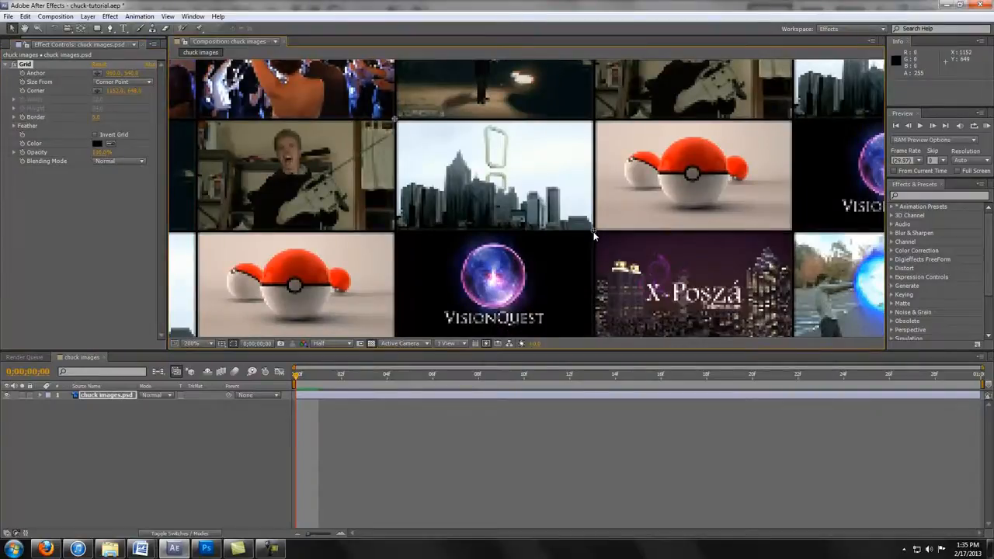
pyautogui.moveTo(594, 236)
pyautogui.mouseDown()
pyautogui.moveTo(594, 138)
pyautogui.moveTo(634, 124)
pyautogui.moveTo(596, 206)
pyautogui.moveTo(589, 229)
pyautogui.moveTo(602, 234)
pyautogui.mouseUp()
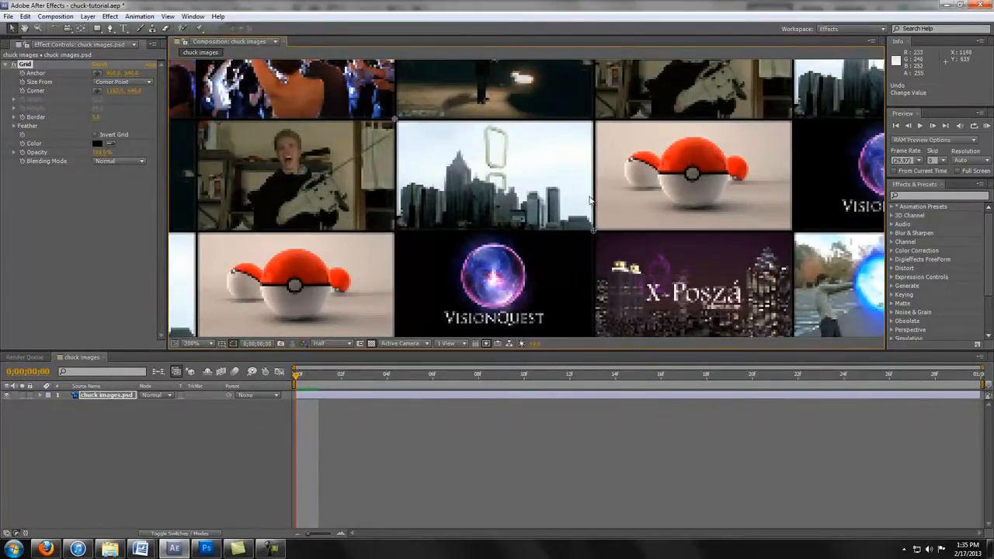
pyautogui.press(',')
pyautogui.press(',')
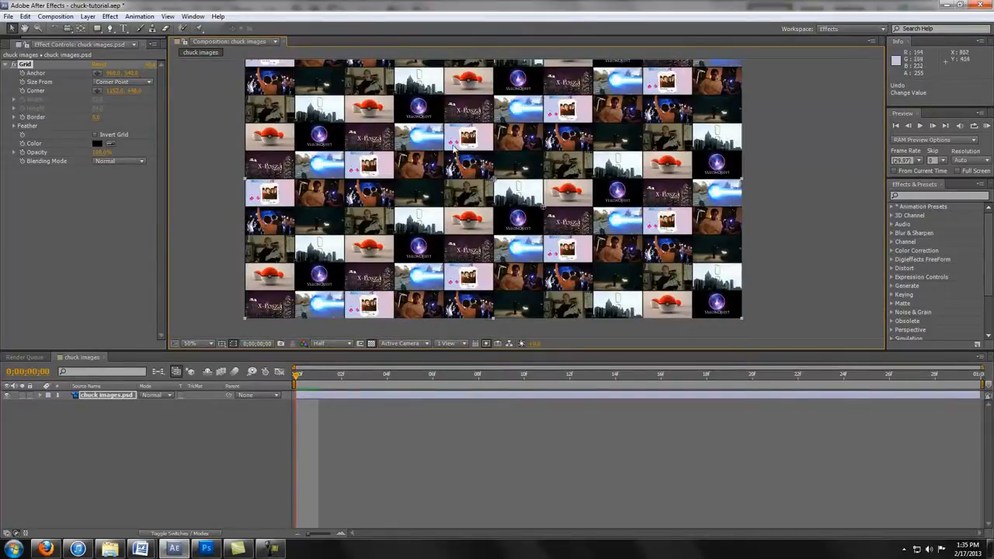
# Apply the Motion Tile effect from the Stylize group to the chuck images layer
pyautogui.press('h')
pyautogui.moveTo(450, 141); pyautogui.dragTo(455, 163)
pyautogui.press('v')
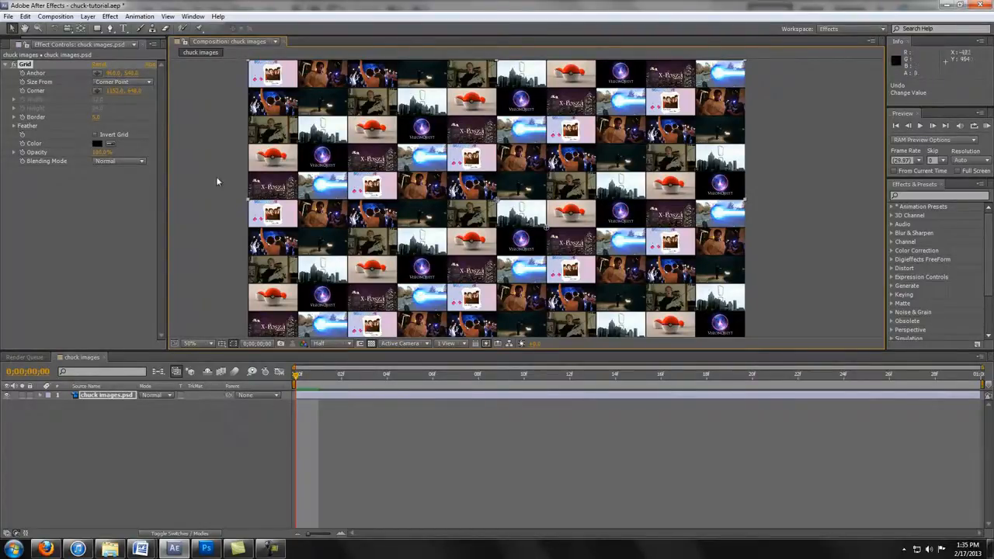
pyautogui.click(108, 19)
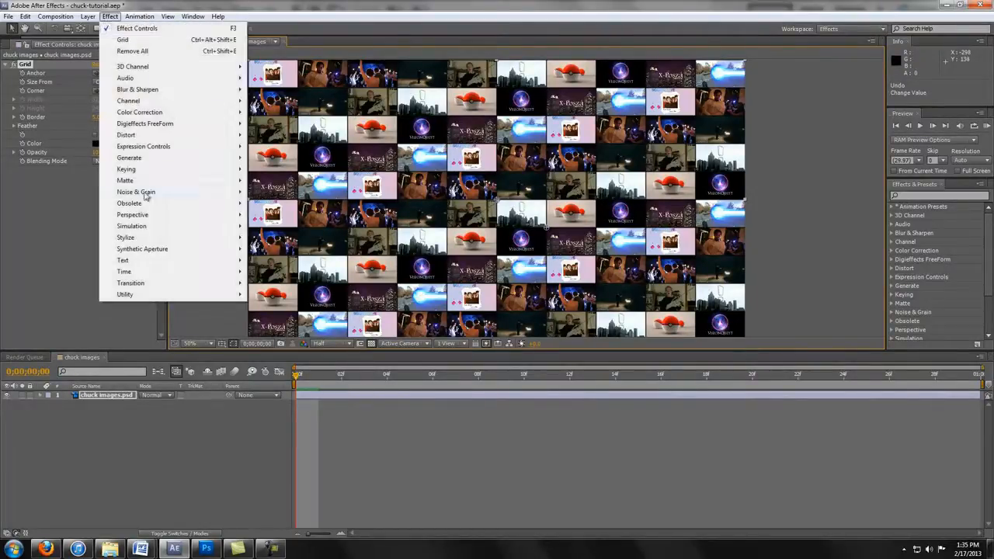
pyautogui.moveTo(136, 239)
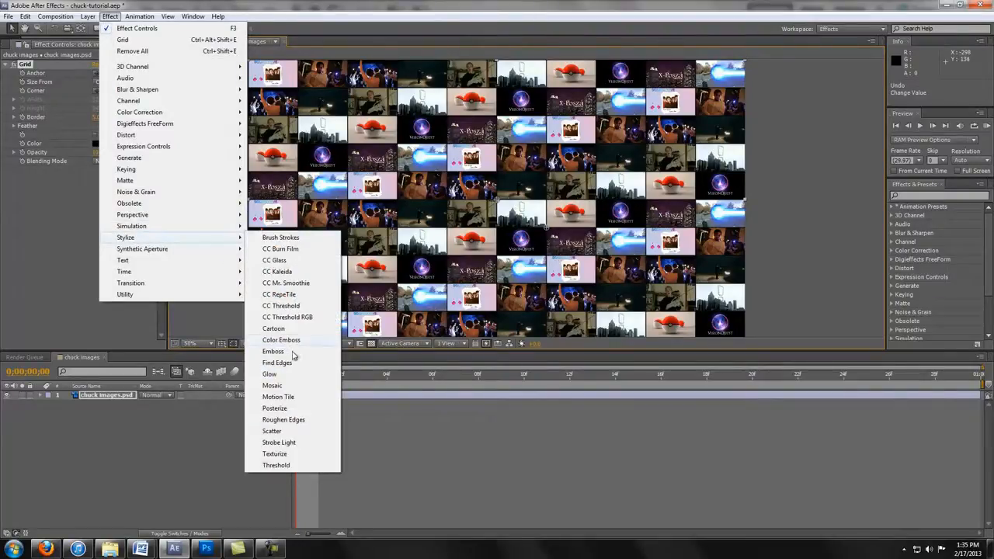
pyautogui.click(288, 398)
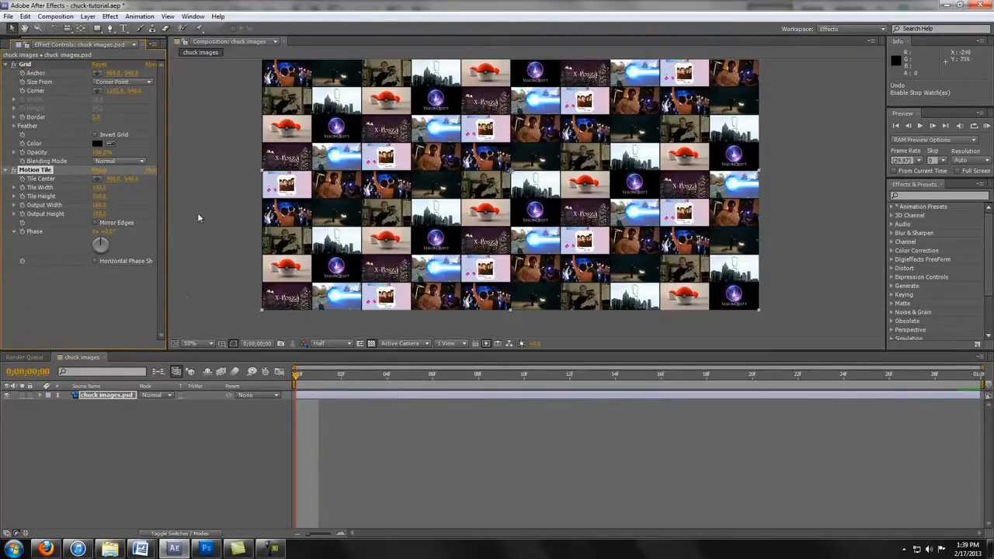
# Add 540 to itself repeatedly in Calculator to work out a tile center offset, and close Calculator
pyautogui.press('super')
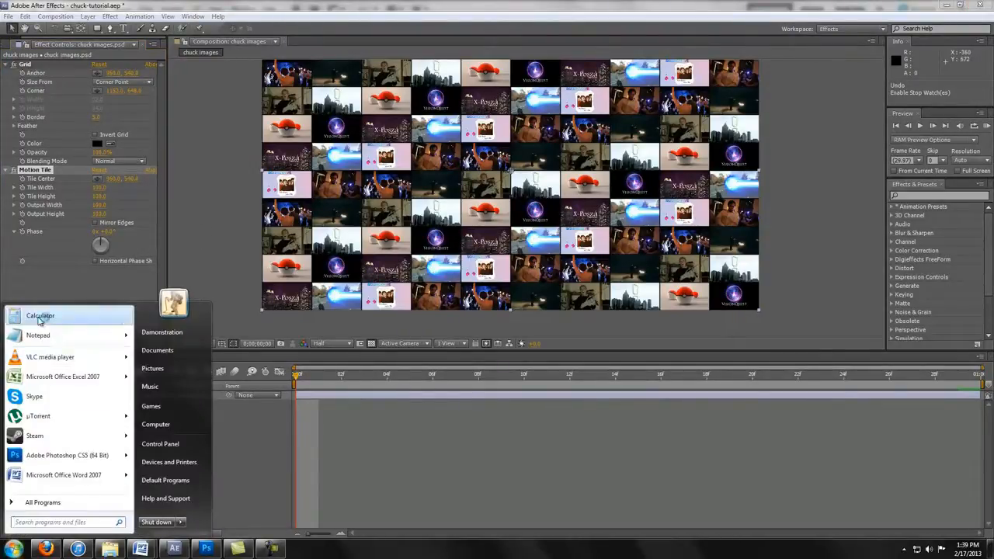
pyautogui.click(96, 133)
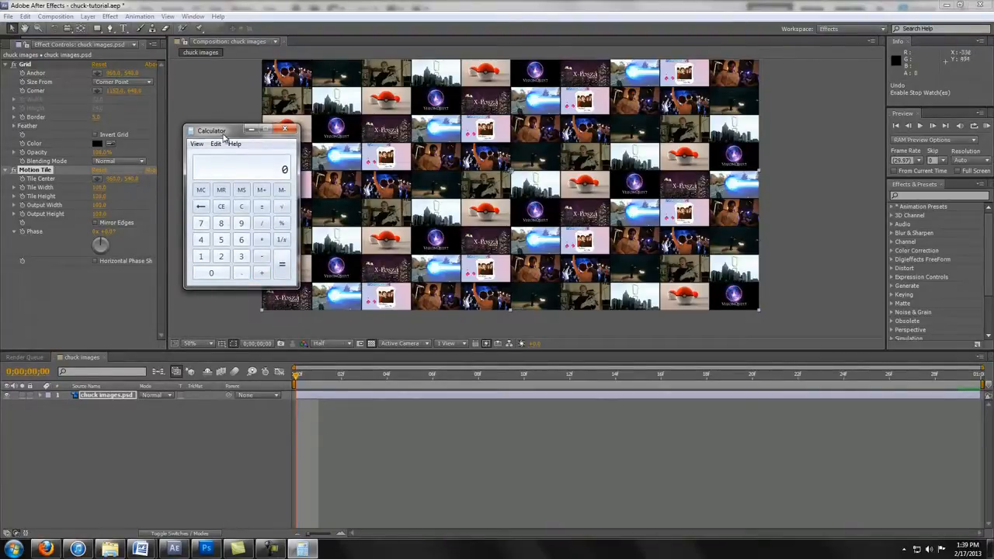
pyautogui.write('540')
pyautogui.press('+')
pyautogui.press('Return')
pyautogui.press('Return')
pyautogui.press('Return')
pyautogui.click(285, 129)
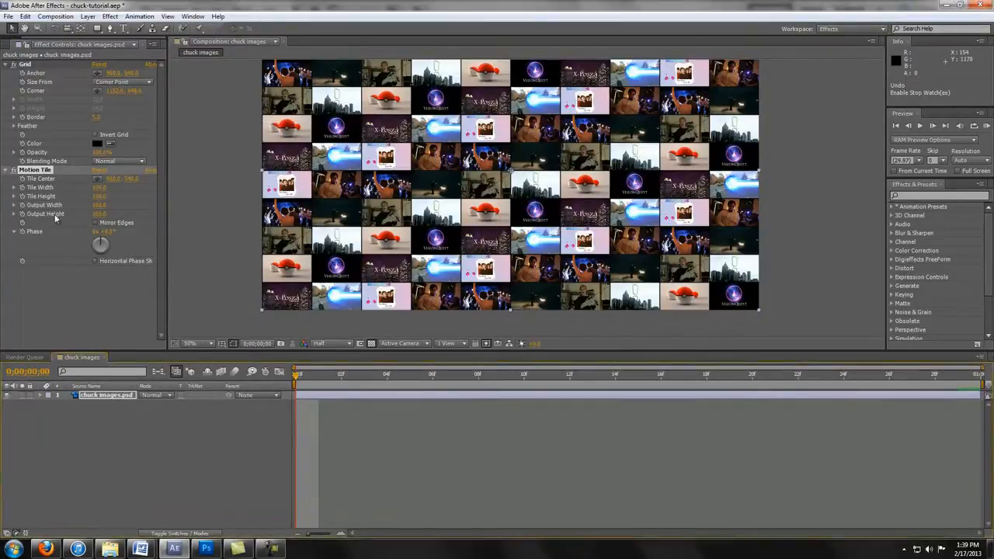
# Keyframe Motion Tile's Tile Center at the first frame, set its vertical value to 2160 at 0;00;00;29, and preview the animation
pyautogui.click(22, 179)
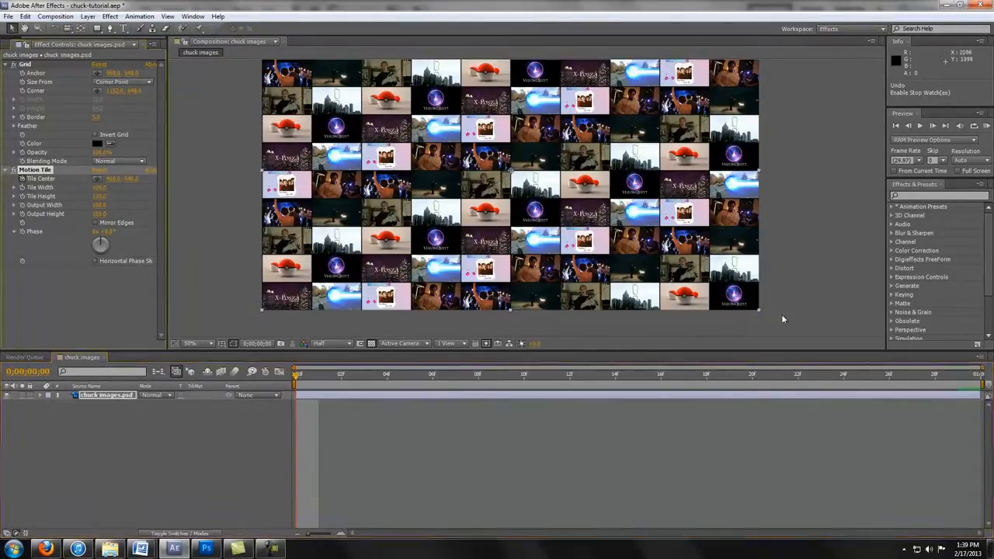
pyautogui.click(977, 376)
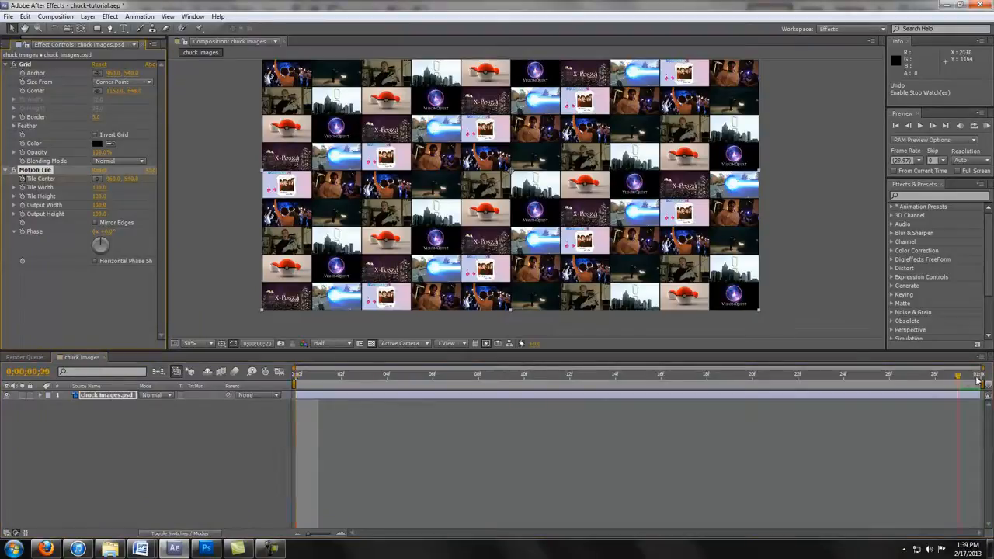
pyautogui.click(132, 178)
pyautogui.write('360')
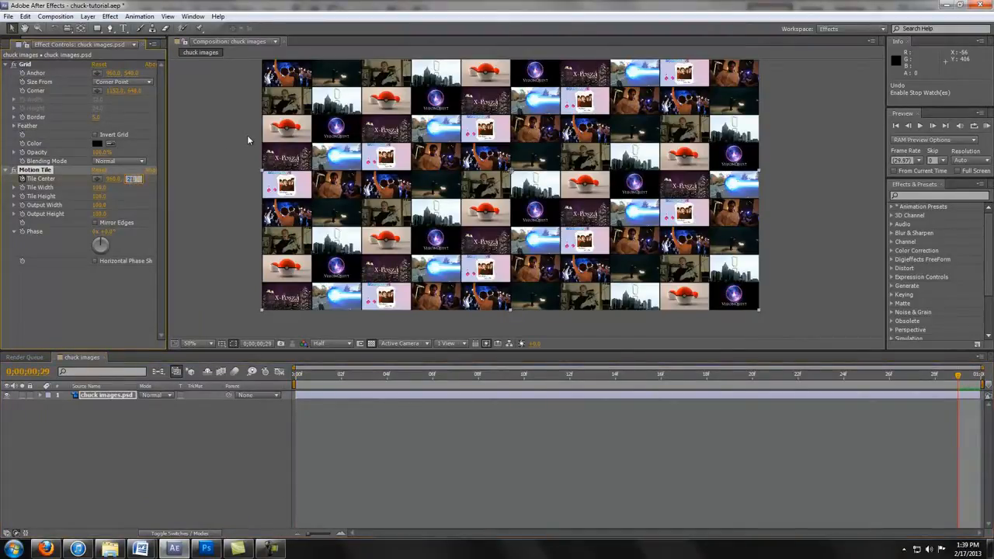
pyautogui.press('Return')
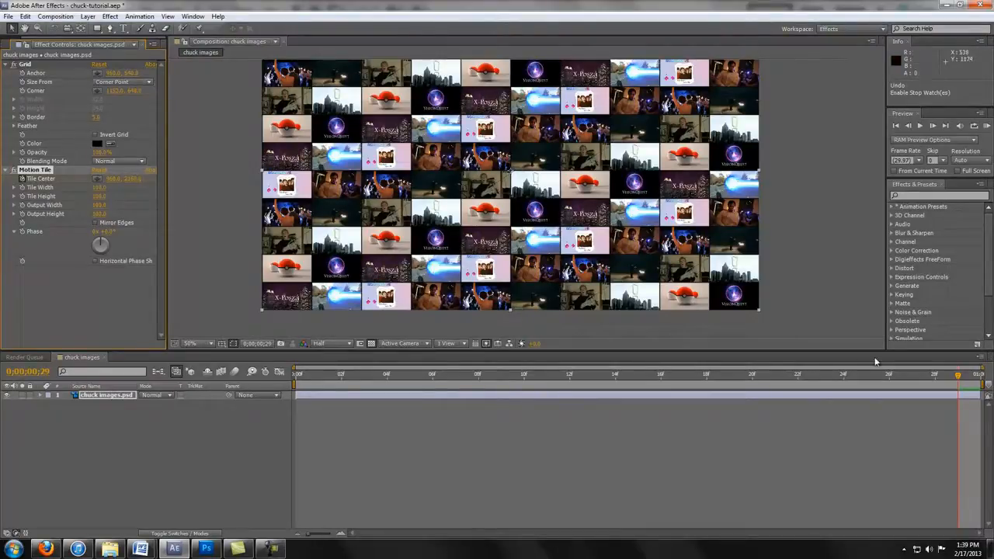
pyautogui.press('KP_0')
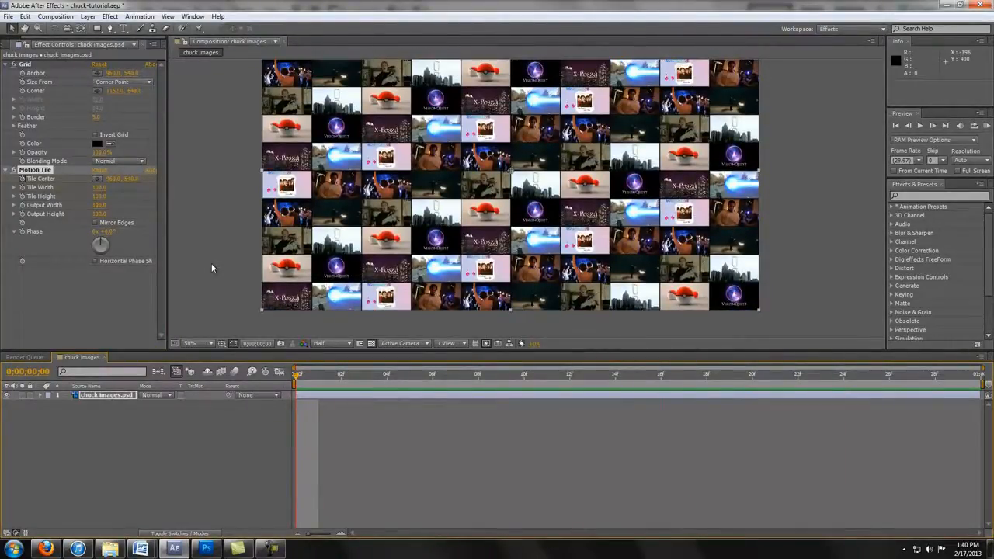
# Subtract 540 from 2160 in Calculator, close it, and set the last frame's vertical Tile Center value to 1620
pyautogui.click(14, 549)
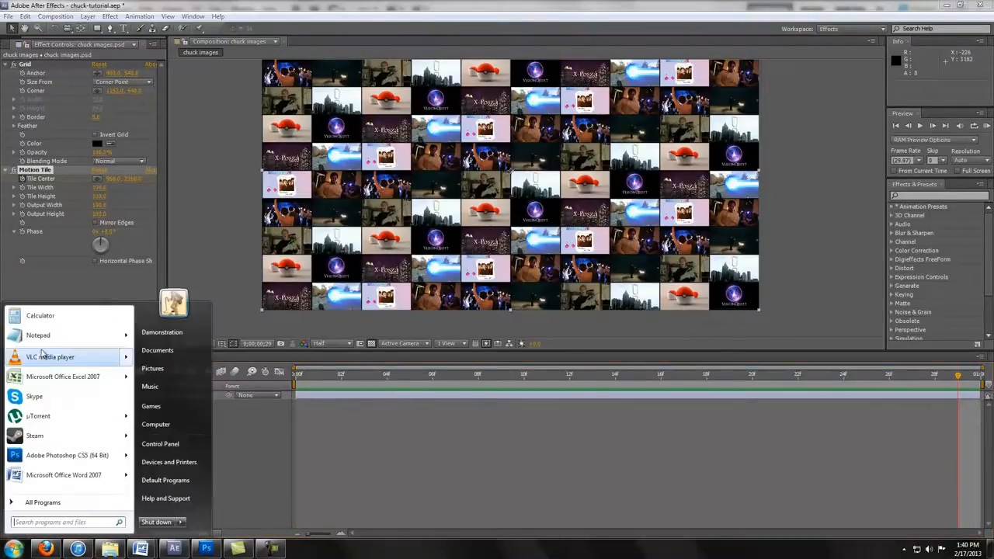
pyautogui.click(44, 316)
pyautogui.write('2160')
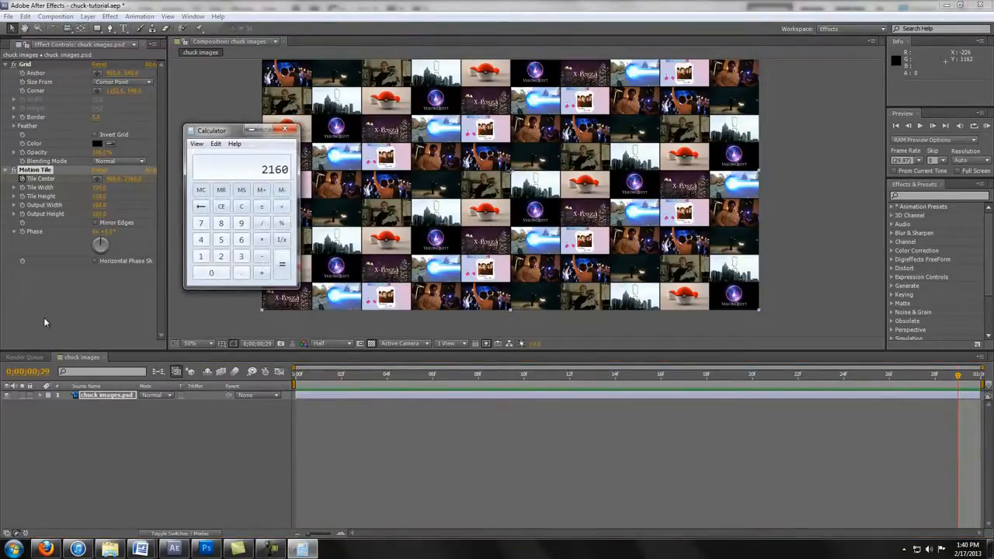
pyautogui.write('-540=')
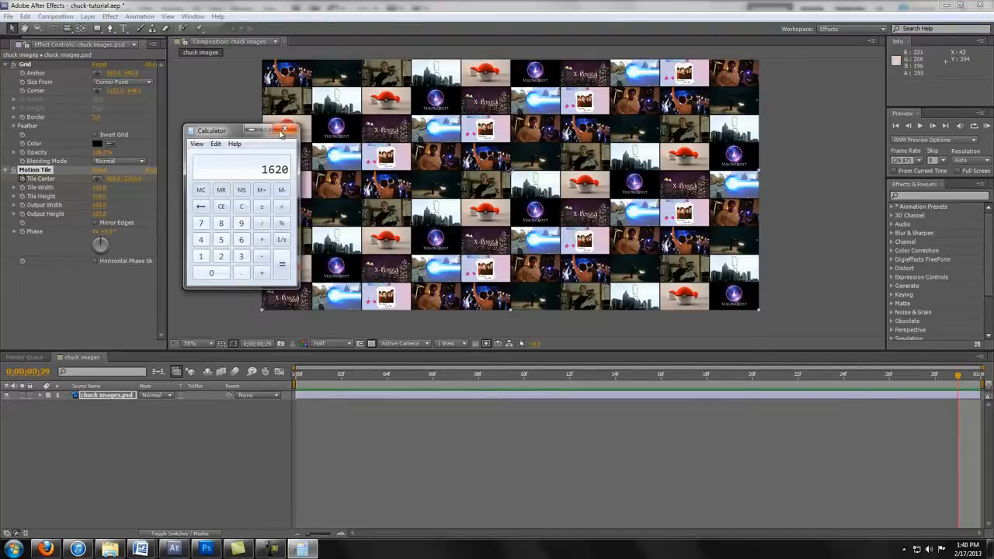
pyautogui.click(284, 131)
pyautogui.click(134, 179)
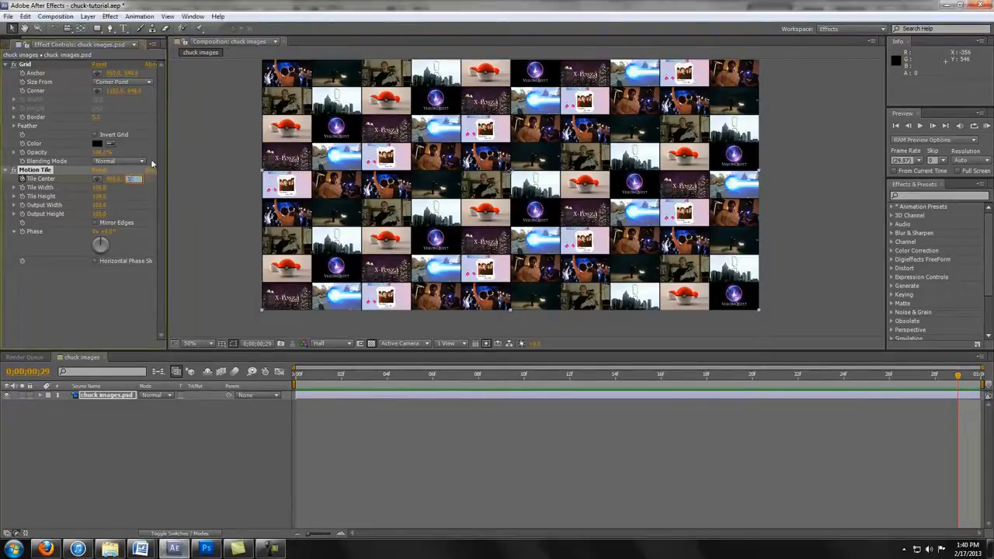
pyautogui.write('1620')
pyautogui.press('Return')
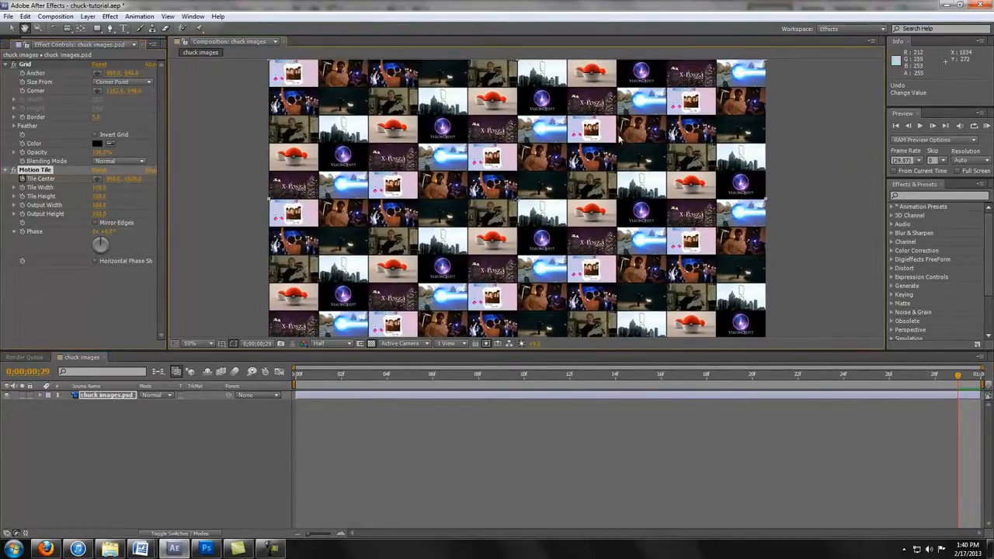
pyautogui.press('v')
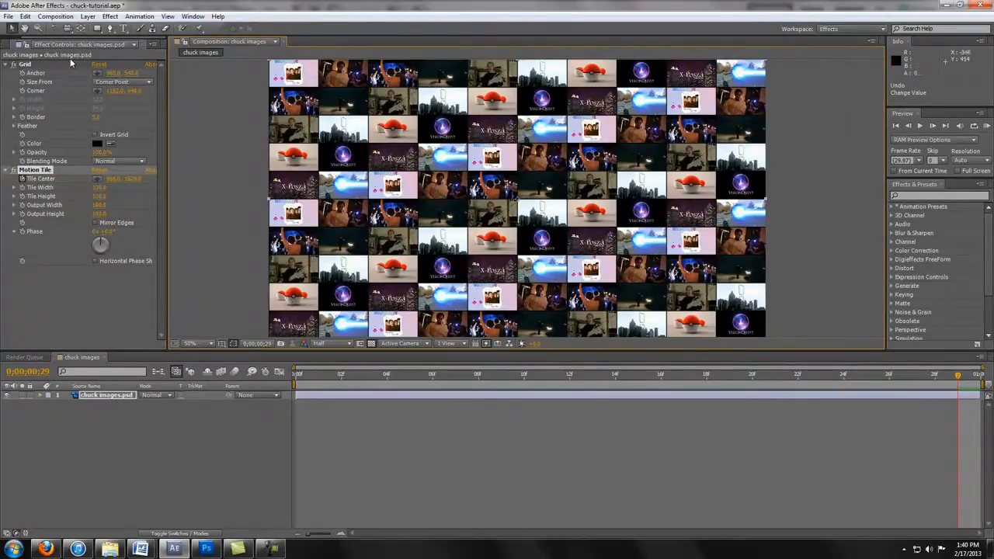
# Rename the chuck images composition as Grid in the project
pyautogui.click(7, 45)
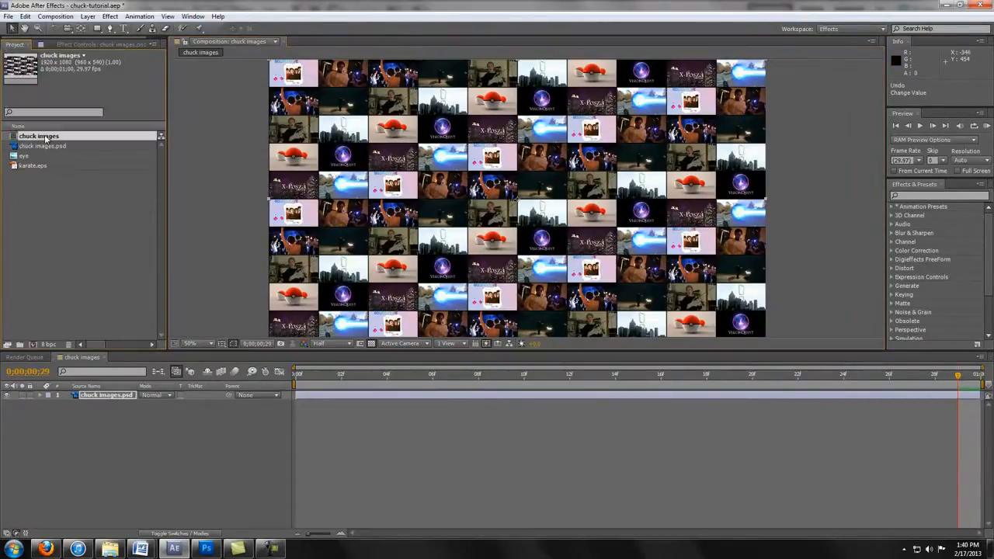
pyautogui.press('Return')
pyautogui.write('c')
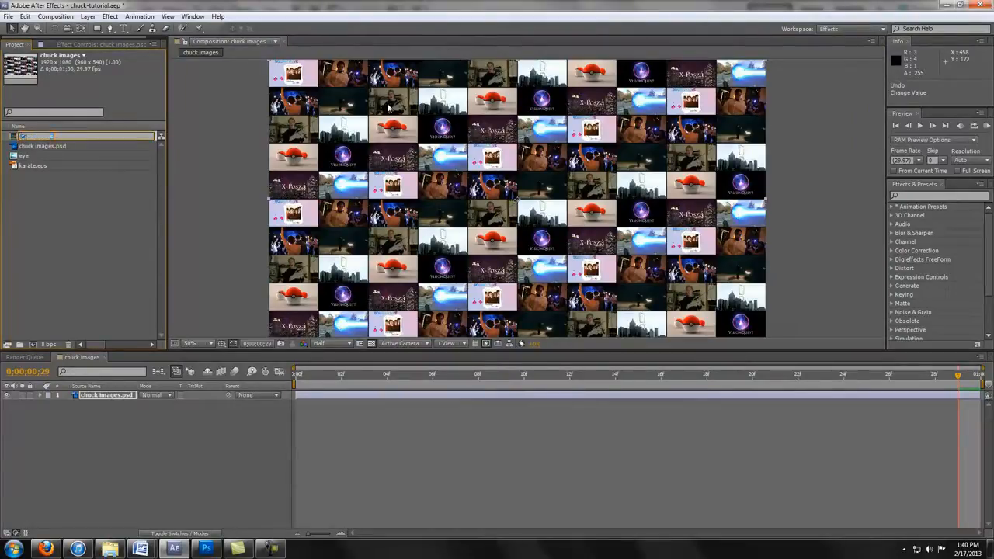
pyautogui.press('Return')
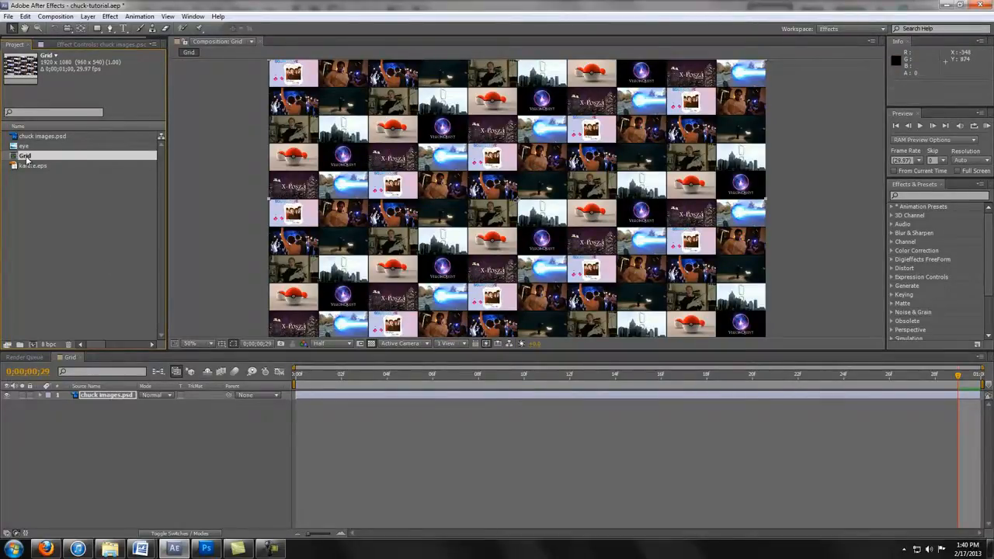
# Nest the Grid composition in a new composition, set the new composition's duration to 3 seconds, and scrub past the layer's end
pyautogui.moveTo(27, 157); pyautogui.dragTo(34, 346)
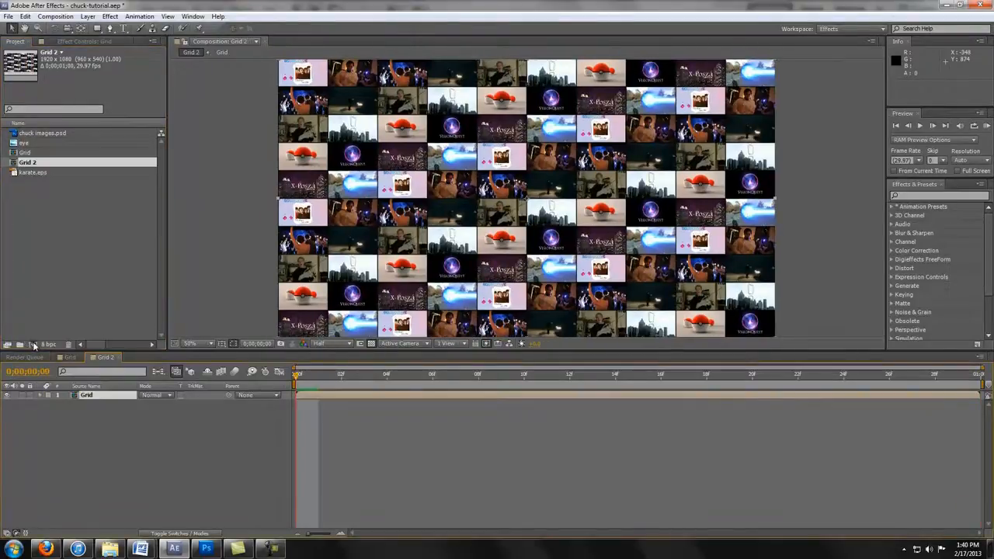
pyautogui.rightClick(236, 44)
pyautogui.click(279, 118)
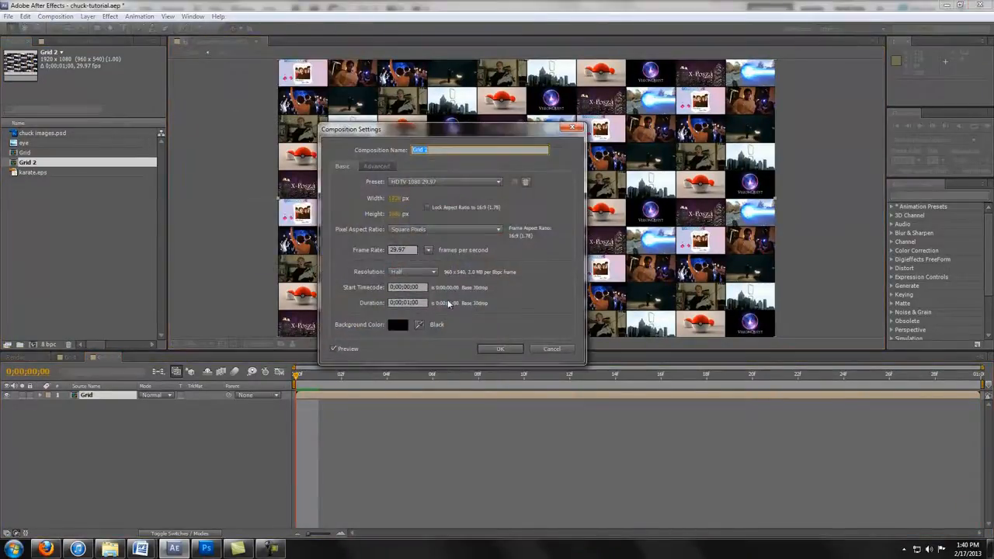
pyautogui.click(420, 303)
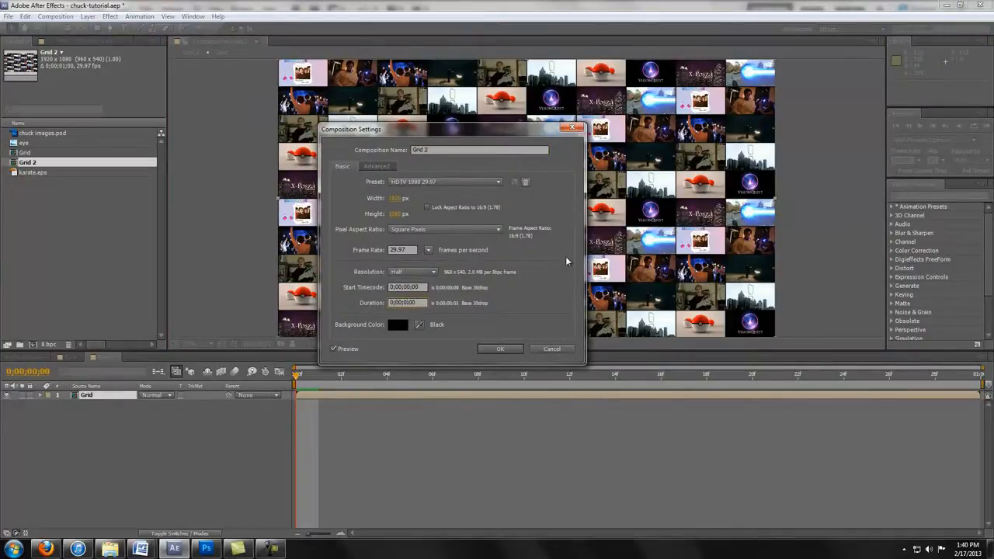
pyautogui.press('Return')
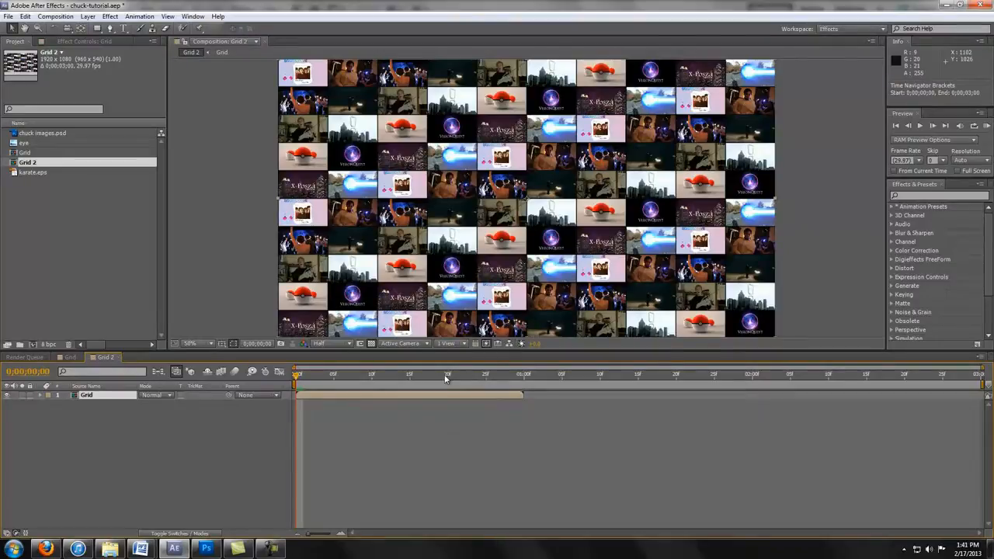
pyautogui.moveTo(445, 379); pyautogui.dragTo(630, 390)
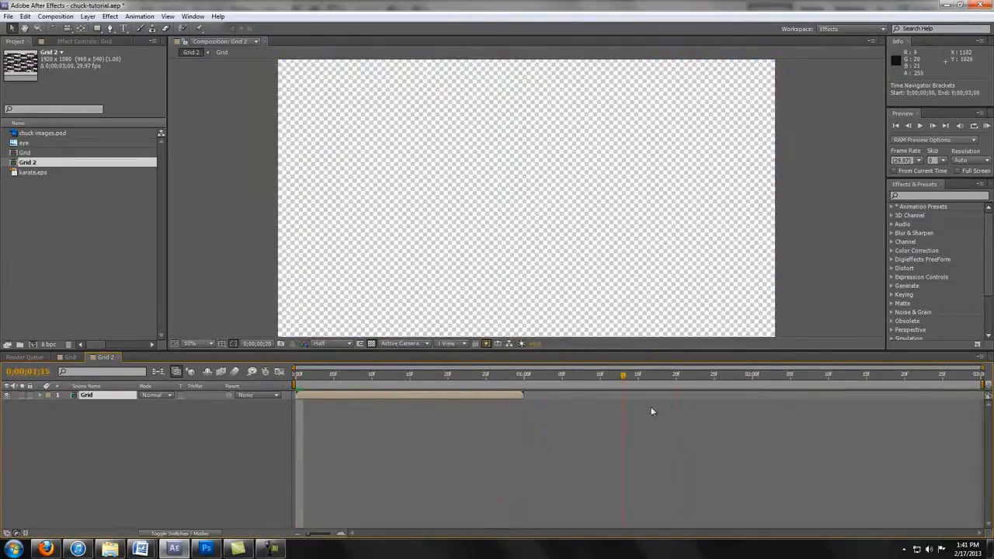
pyautogui.press('Home')
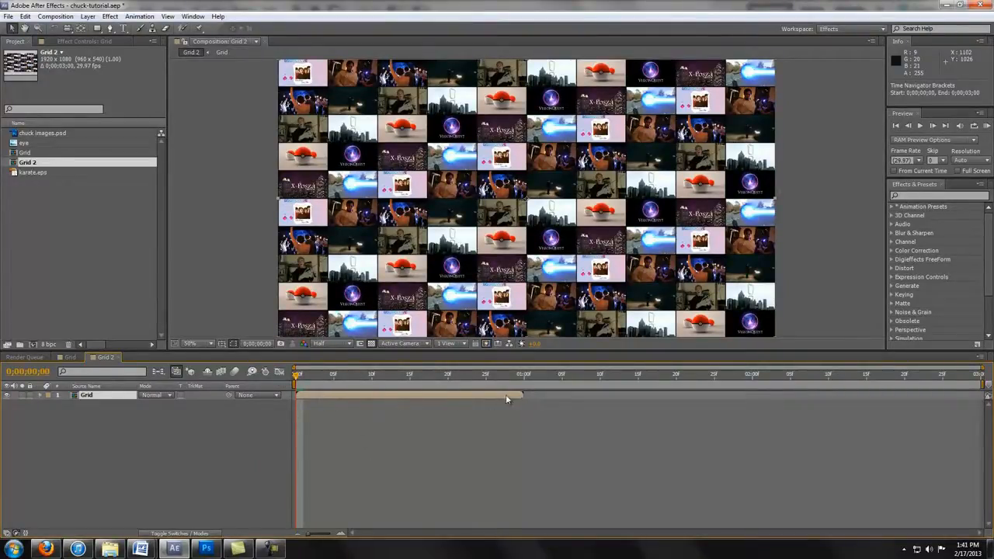
# Enable time remapping on the Grid layer and give Time Remap the expression loopOut(type="cycle")
pyautogui.rightClick(357, 394)
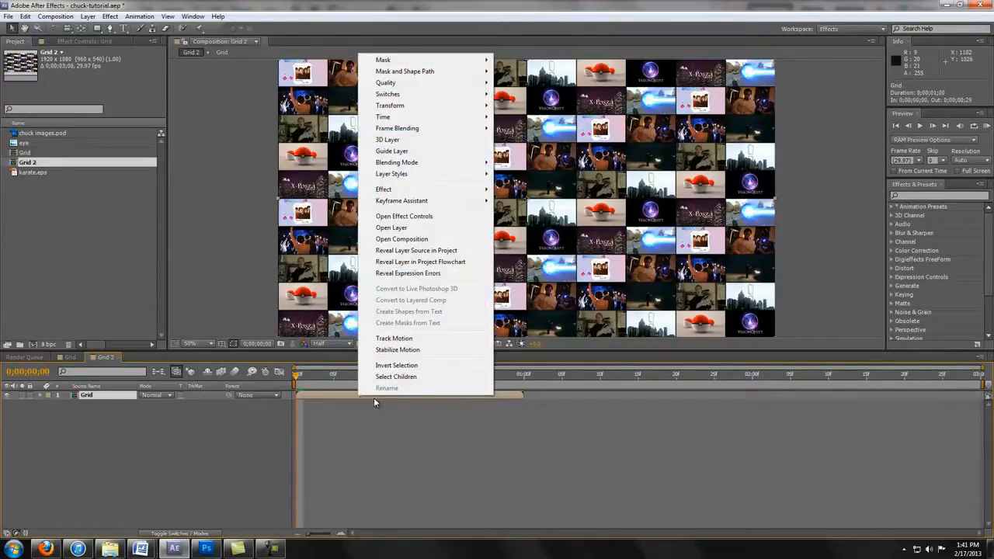
pyautogui.moveTo(409, 118)
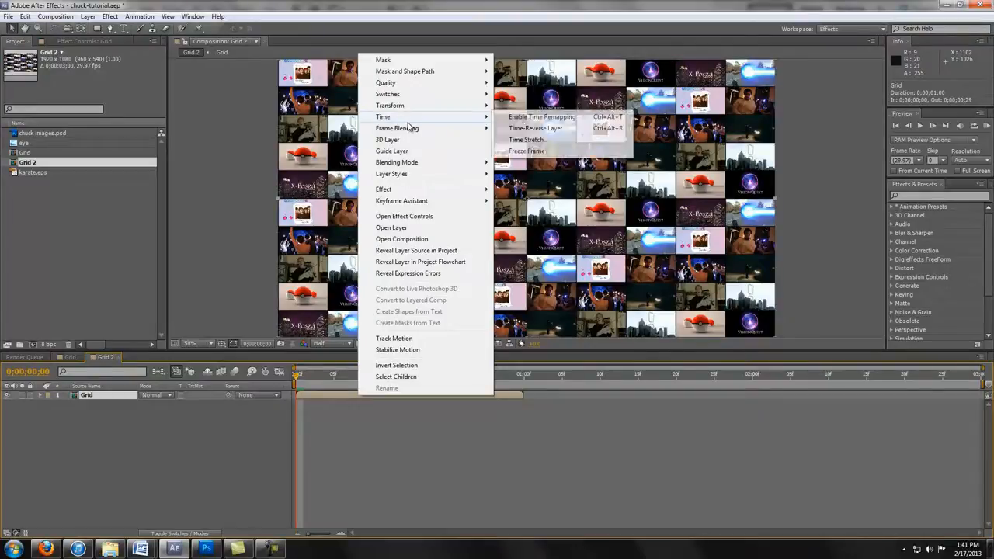
pyautogui.click(519, 118)
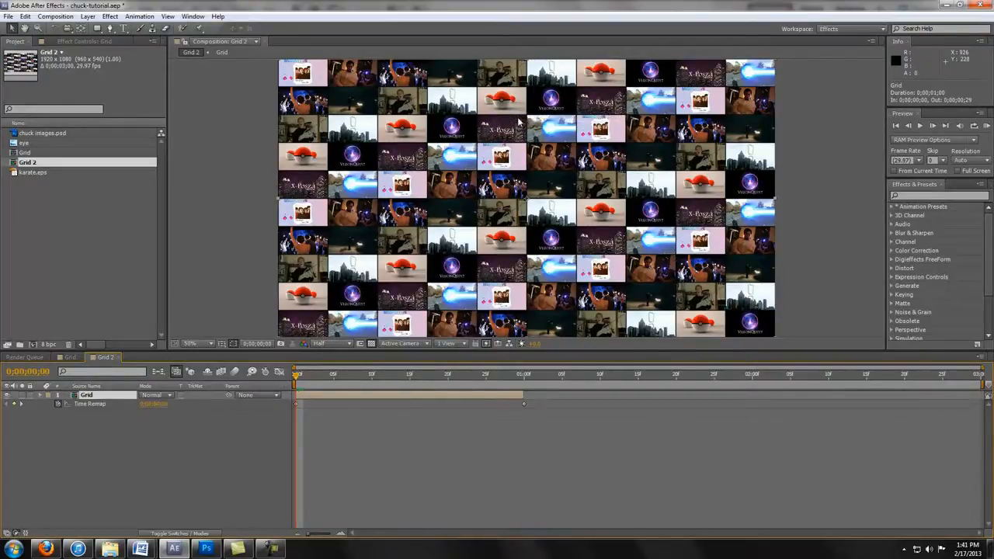
pyautogui.keyDown('alt'); pyautogui.click(57, 404); pyautogui.keyUp('alt')
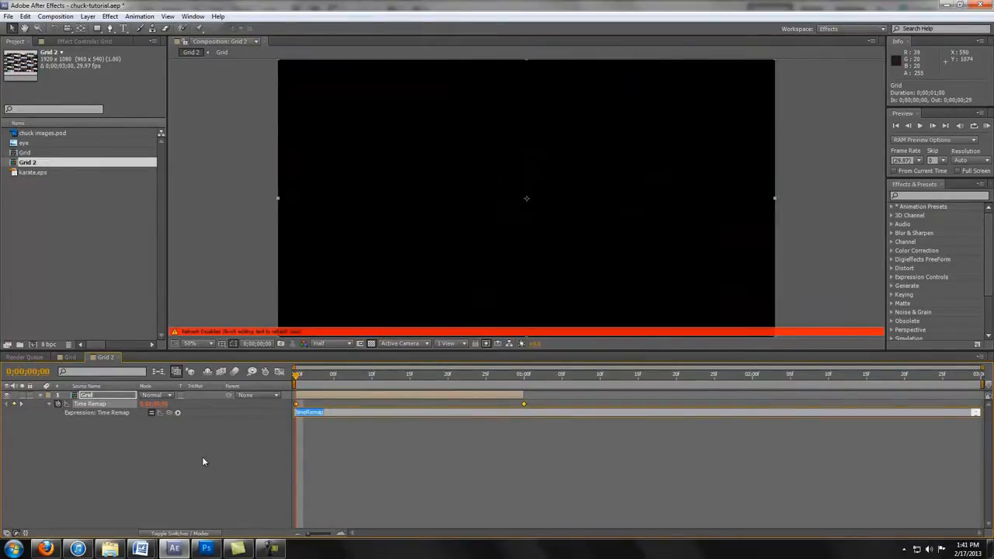
pyautogui.write('loopOut(')
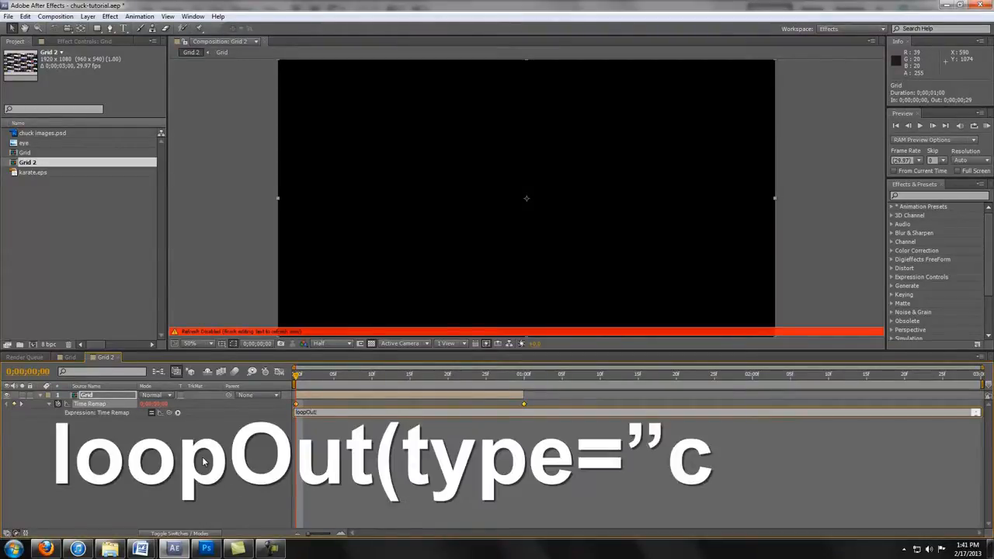
pyautogui.write('type="cycle')
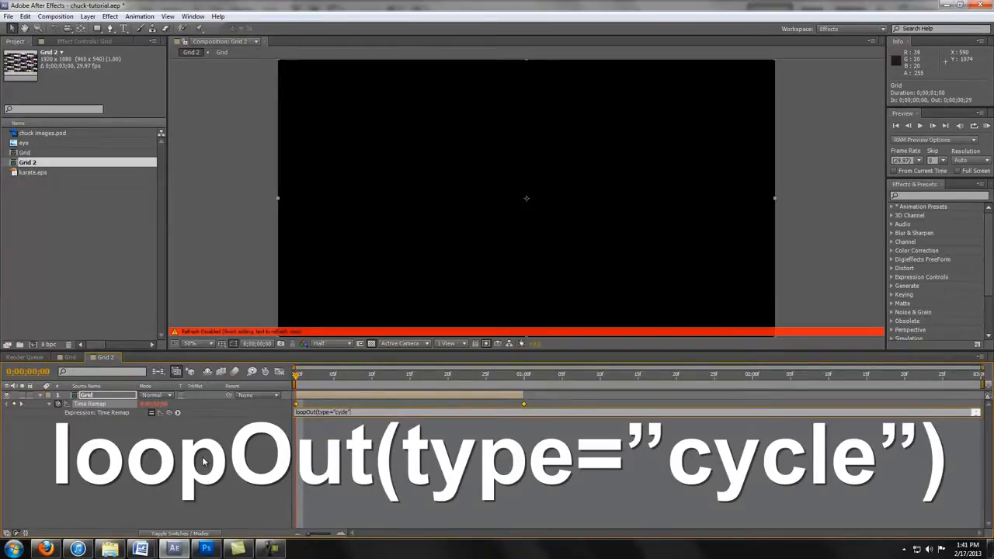
pyautogui.click(204, 462)
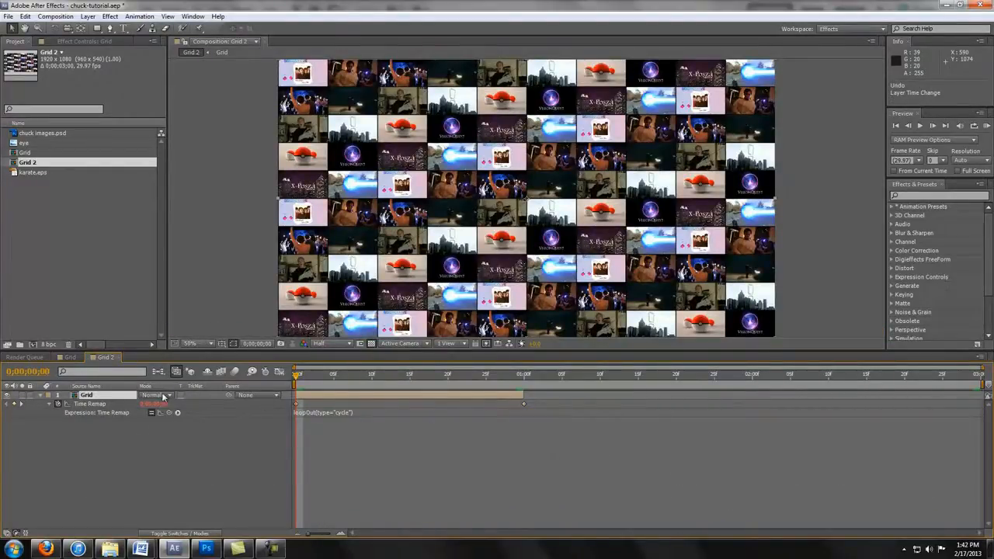
# Add a Time Remap keyframe at 0;00;00;29 and delete the keyframe at 0;00;01;00
pyautogui.click(23, 403)
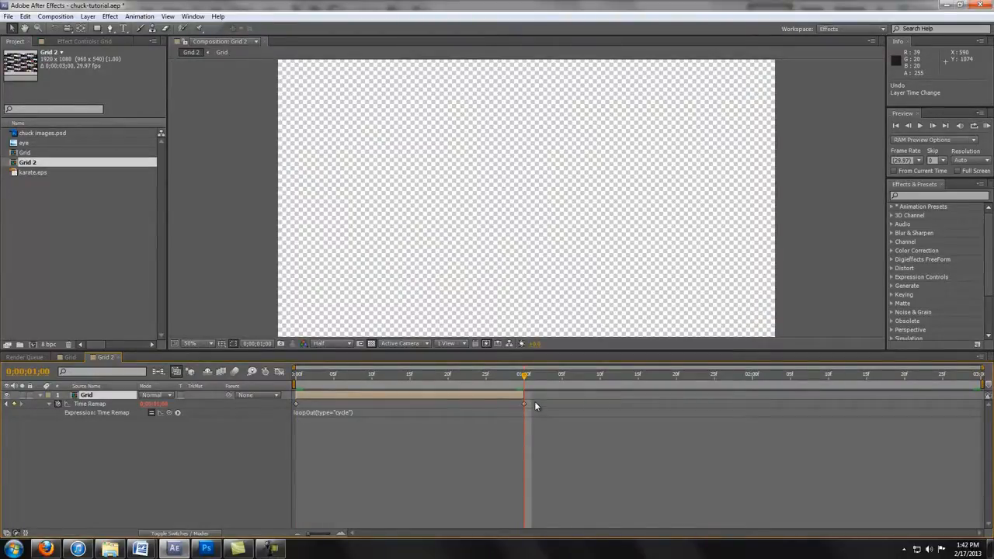
pyautogui.press('pageup')
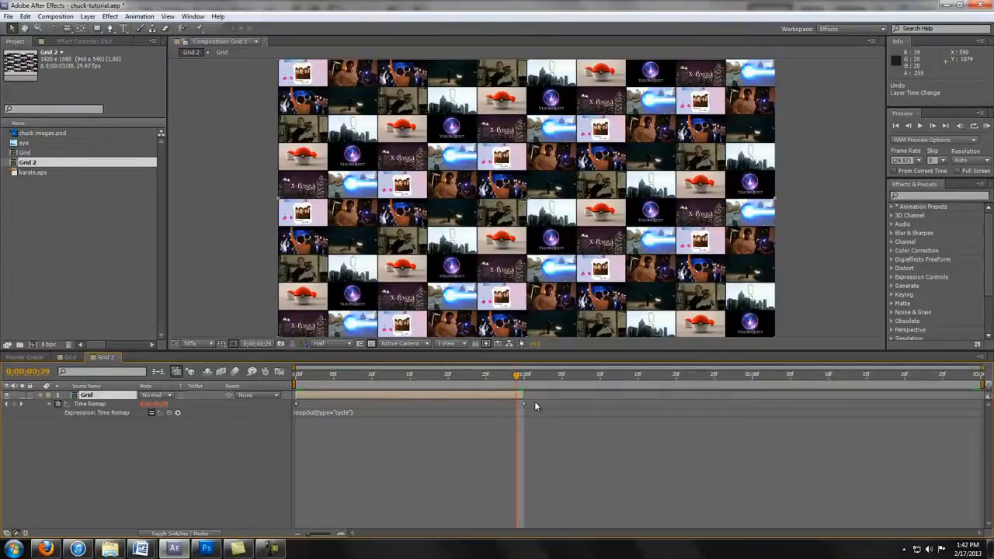
pyautogui.press('pagedown')
pyautogui.press('pageup')
pyautogui.click(14, 405)
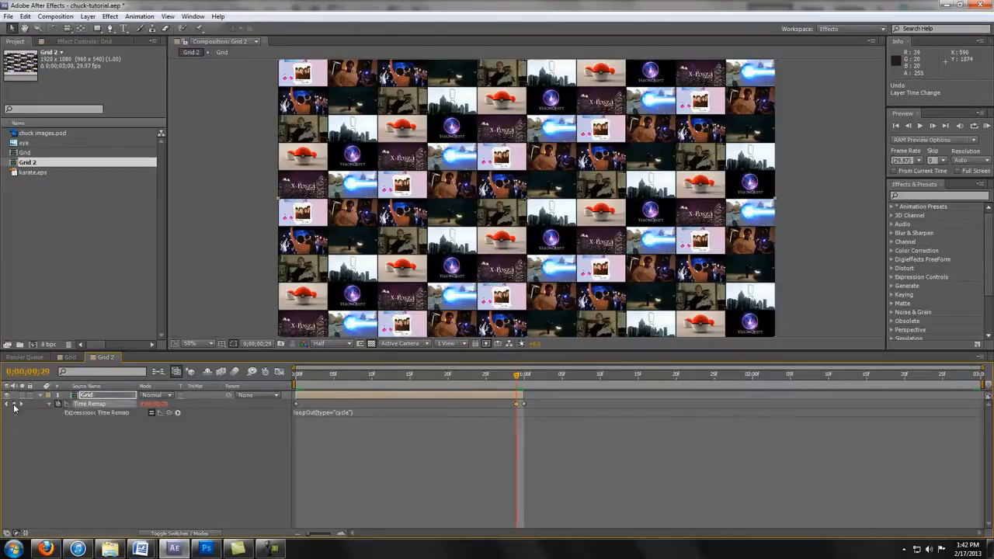
pyautogui.click(525, 404)
pyautogui.press('Delete')
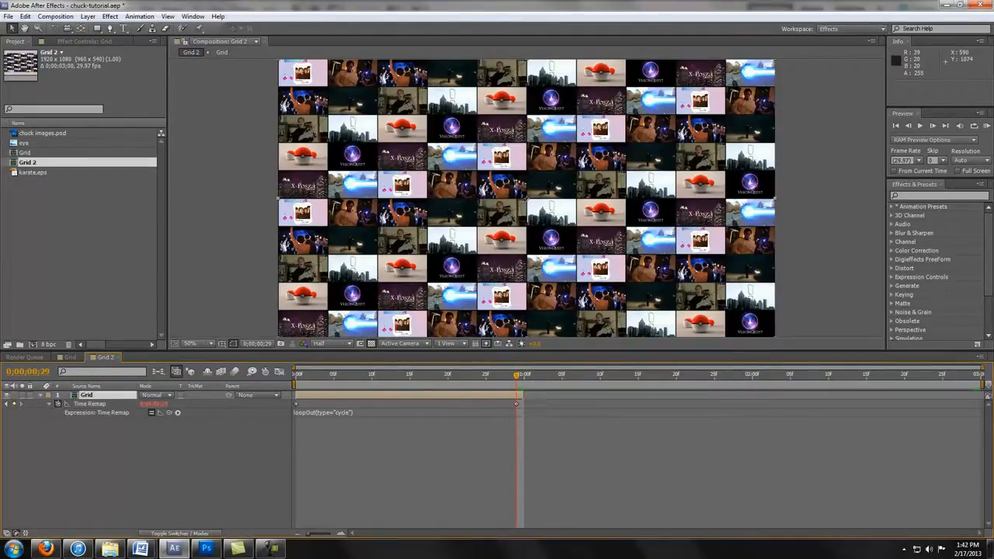
# Extend the Grid layer to the end of the composition, check the loop along the timeline, and return to the first frame
pyautogui.moveTo(522, 395); pyautogui.dragTo(888, 395)
pyautogui.moveTo(515, 377); pyautogui.dragTo(805, 396)
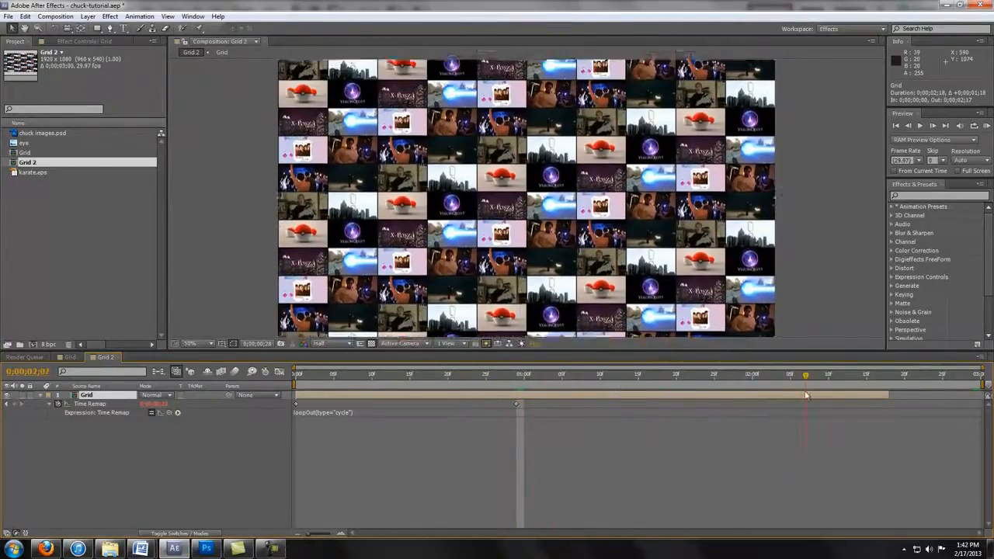
pyautogui.press('End')
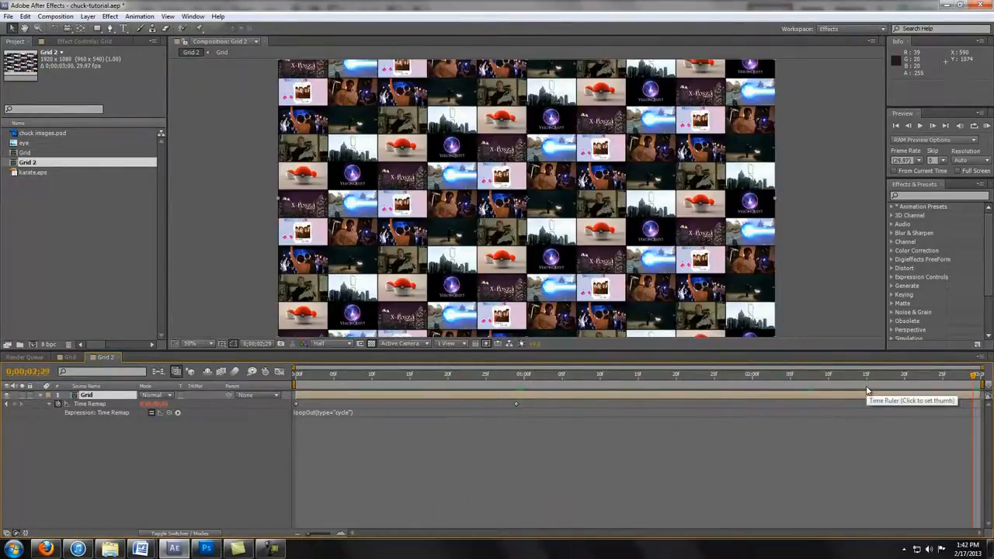
pyautogui.press('Home')
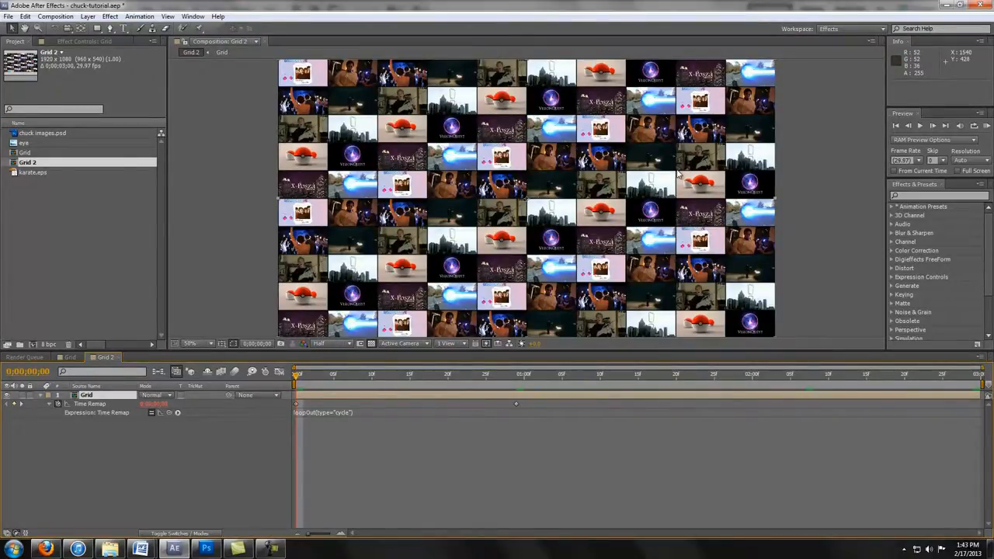
# Apply the CC Cylinder effect to the Grid layer in the Grid 2 composition
pyautogui.click(113, 18)
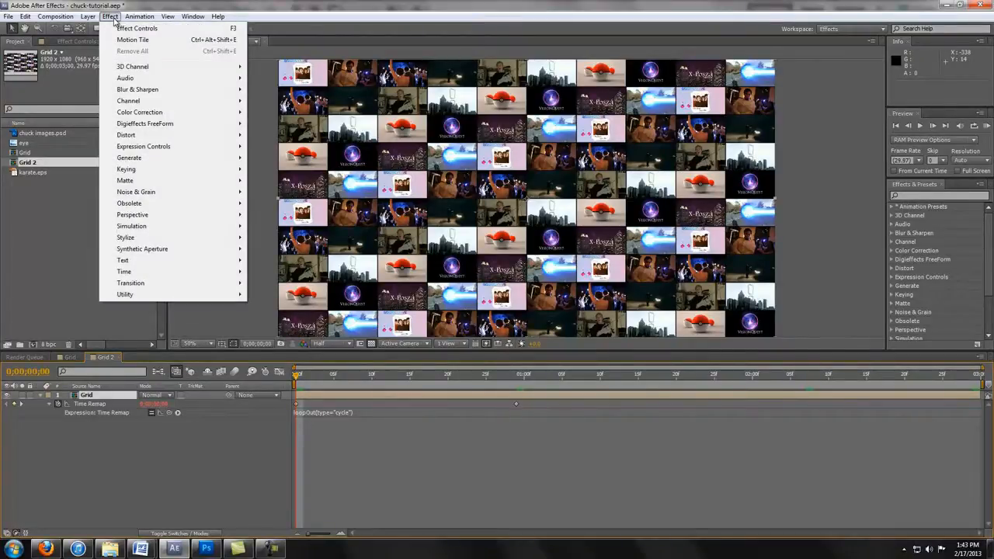
pyautogui.moveTo(218, 214)
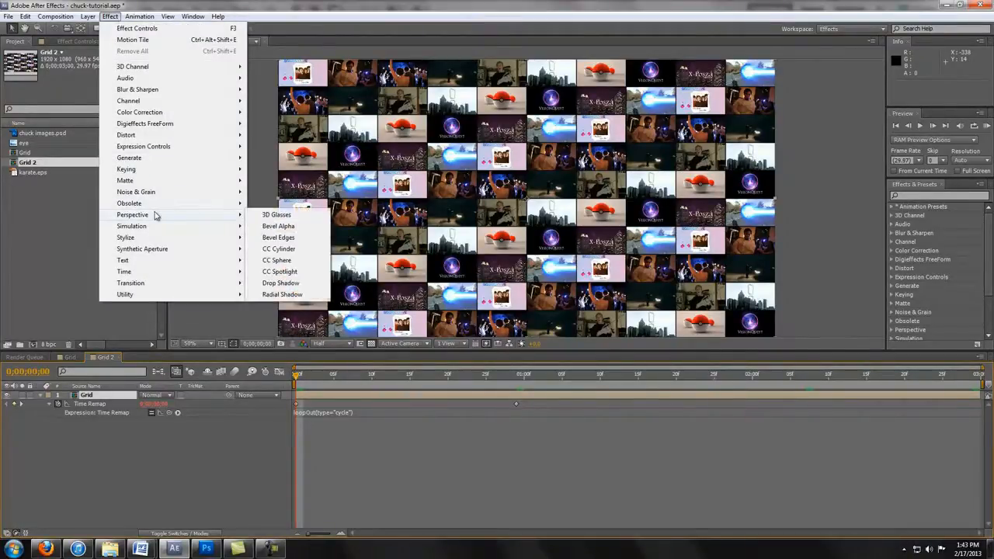
pyautogui.click(297, 251)
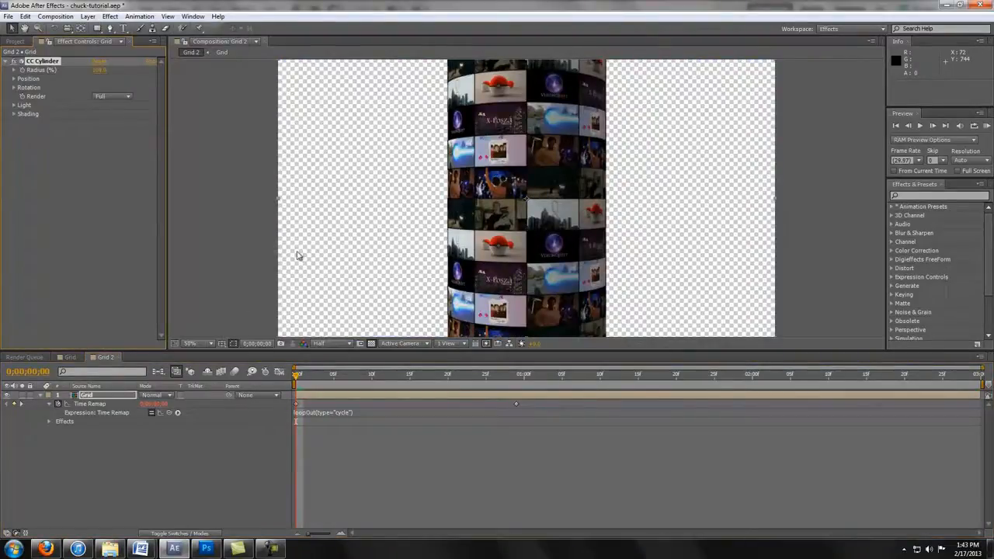
pyautogui.scroll(-1, 574, 201)
pyautogui.moveTo(296, 376); pyautogui.dragTo(256, 406)
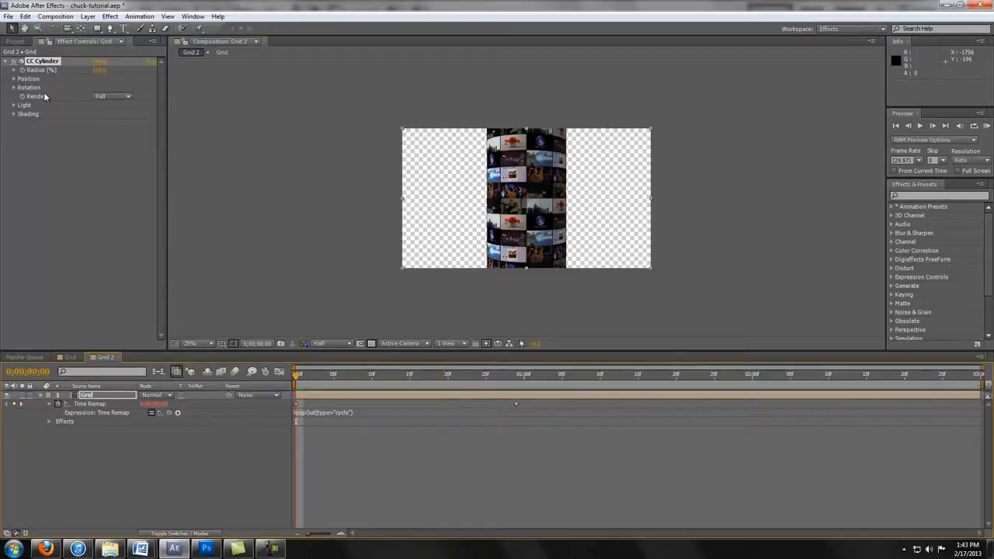
# Set the CC Cylinder's Rotation X to -90° and preview the animation from the first frame
pyautogui.click(14, 88)
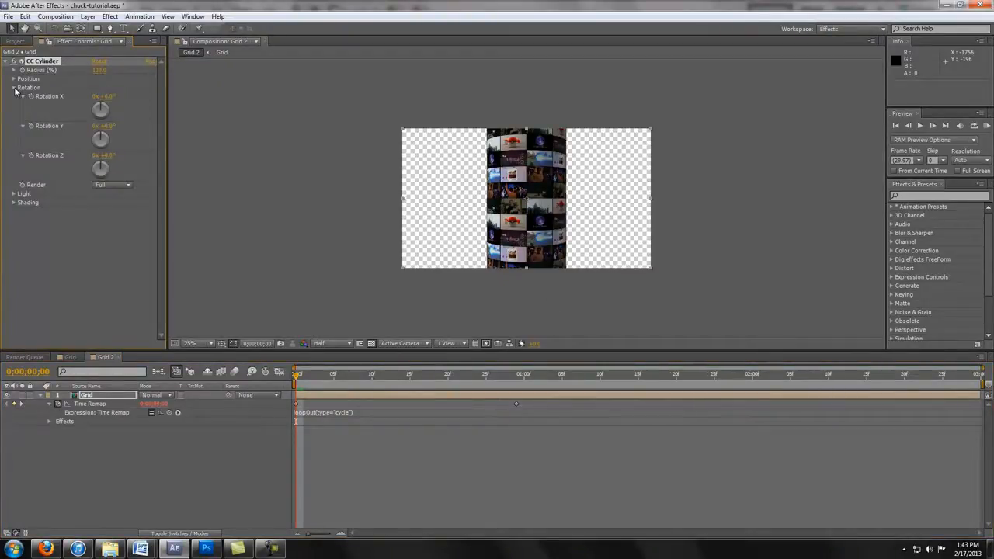
pyautogui.click(109, 96)
pyautogui.write('-90')
pyautogui.press('Return')
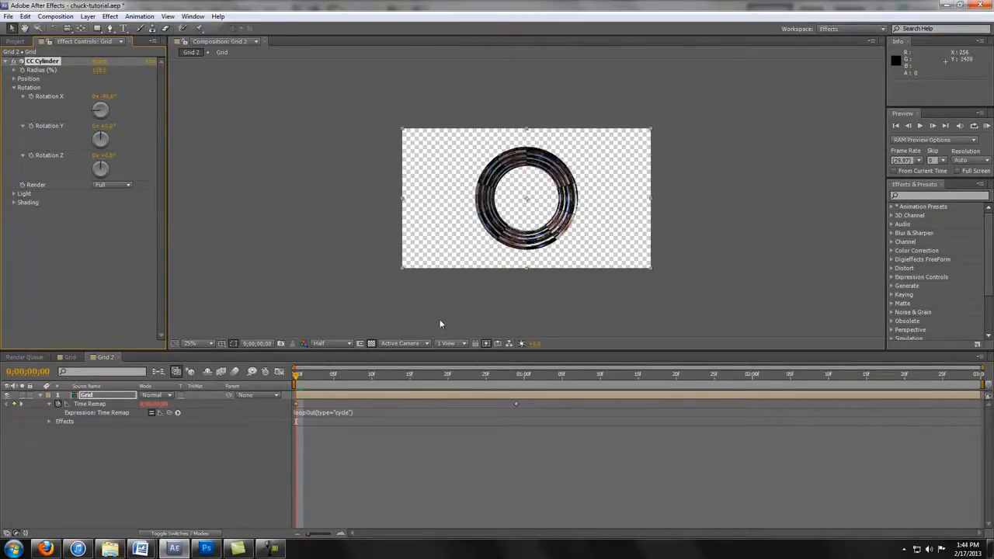
pyautogui.moveTo(298, 376); pyautogui.dragTo(326, 379)
pyautogui.press('space')
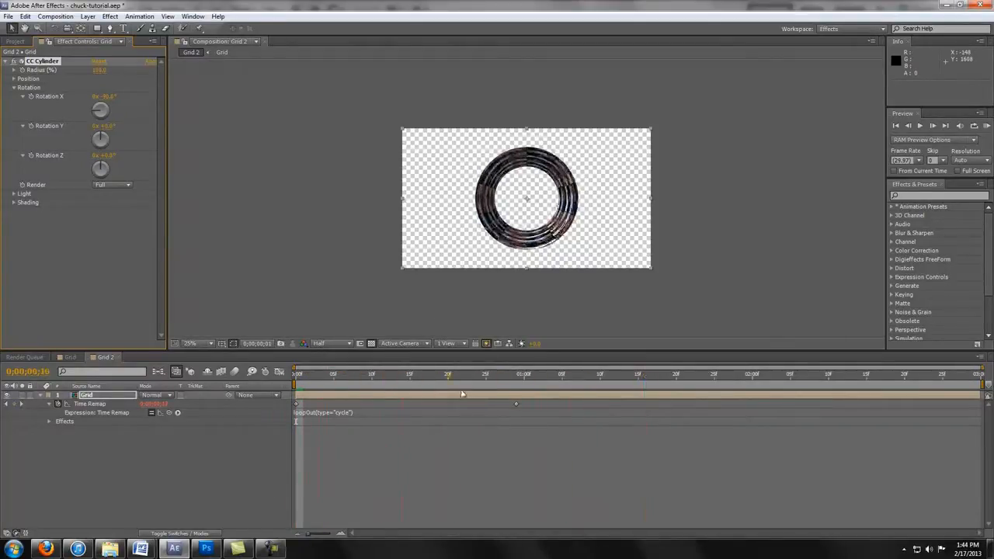
pyautogui.click(293, 378)
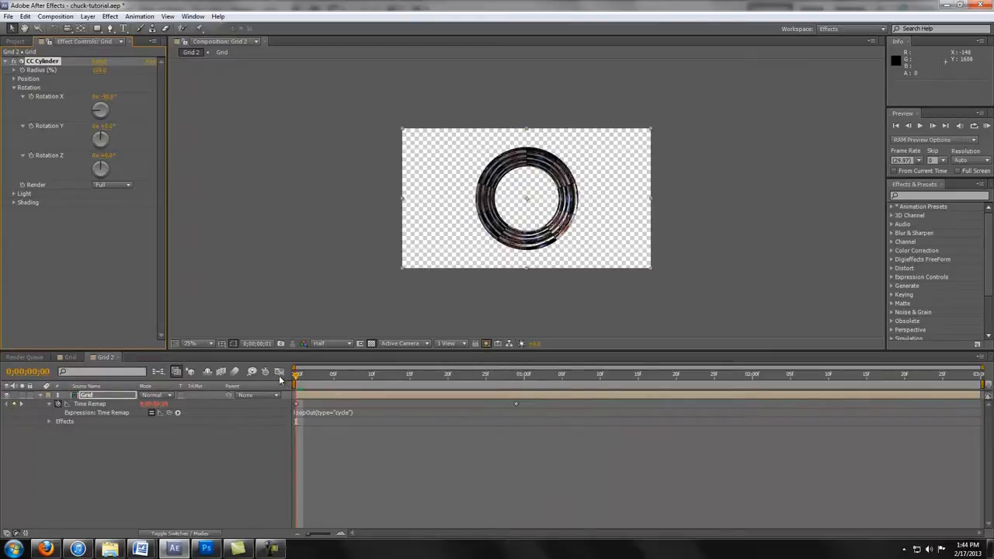
# Set the CC Cylinder's Position Z to -1650 and reduce its Radius to 25%
pyautogui.click(14, 87)
pyautogui.click(13, 79)
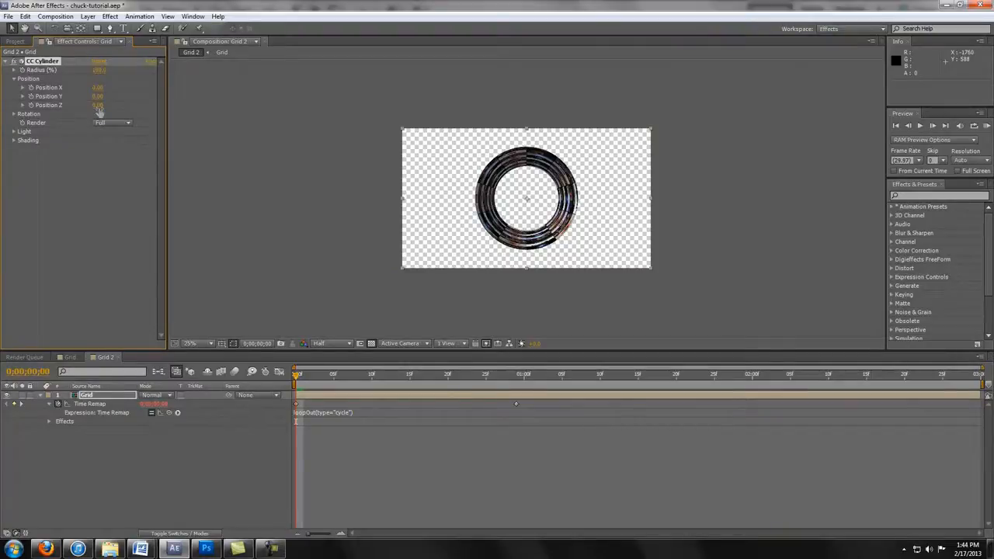
pyautogui.moveTo(98, 105); pyautogui.dragTo(90, 107)
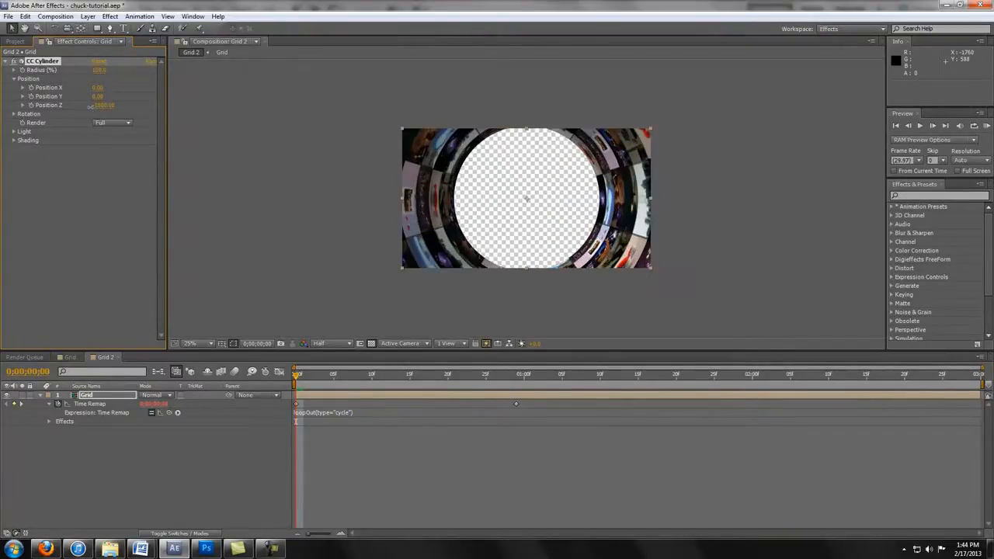
pyautogui.click(97, 105)
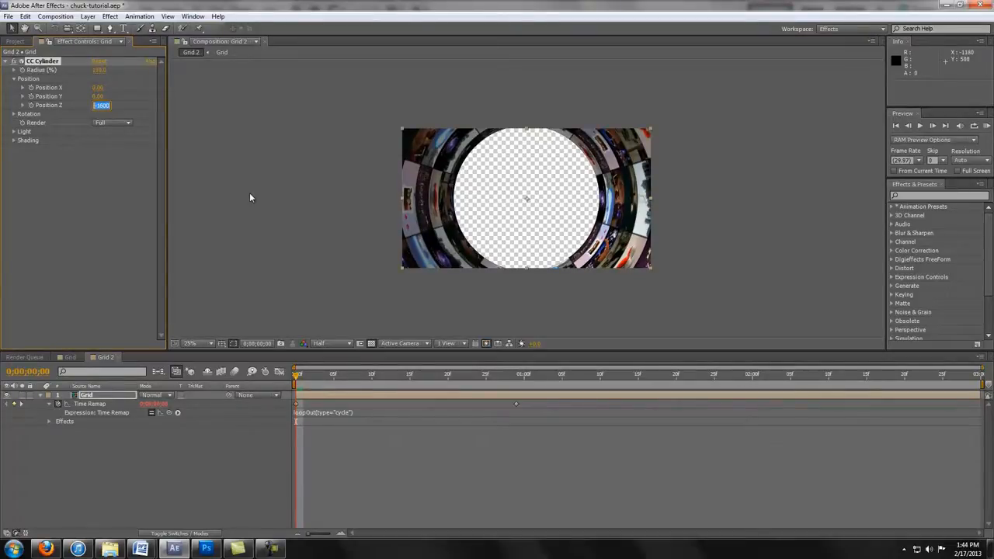
pyautogui.write('-1650')
pyautogui.press('Return')
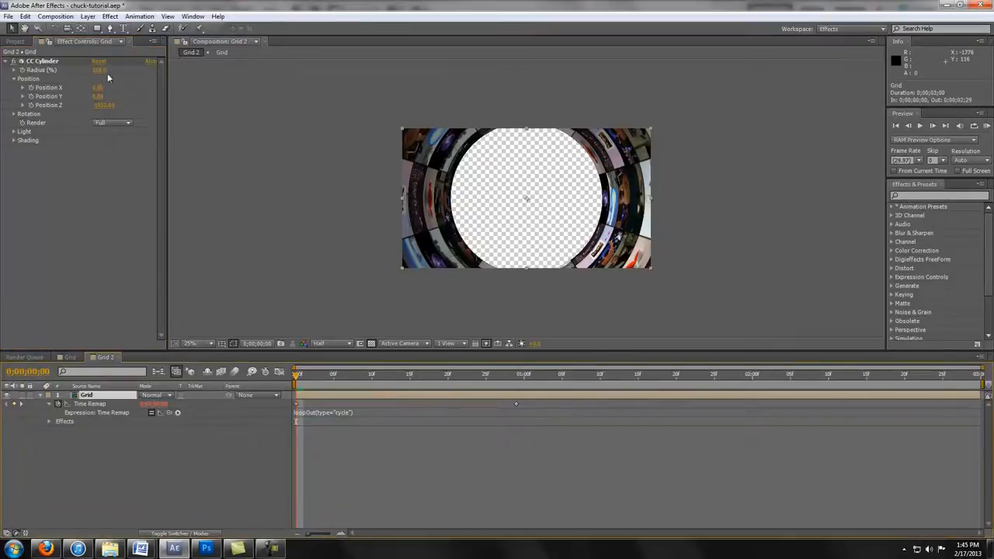
pyautogui.moveTo(103, 72); pyautogui.dragTo(67, 73)
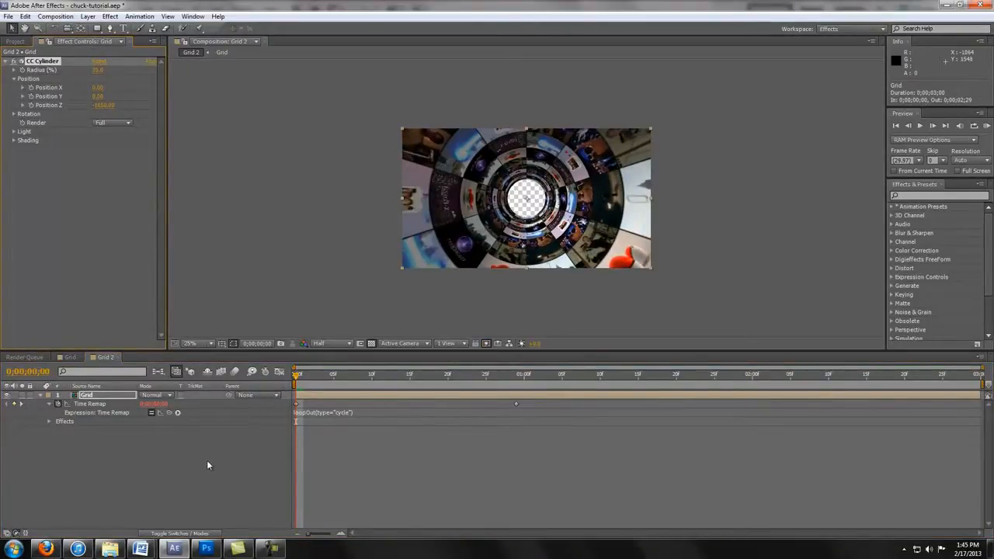
# Keyframe the cylinder's Rotation Y at 0° on the first frame and -112° at 0;00;02;29, and scrub back to the start
pyautogui.click(14, 114)
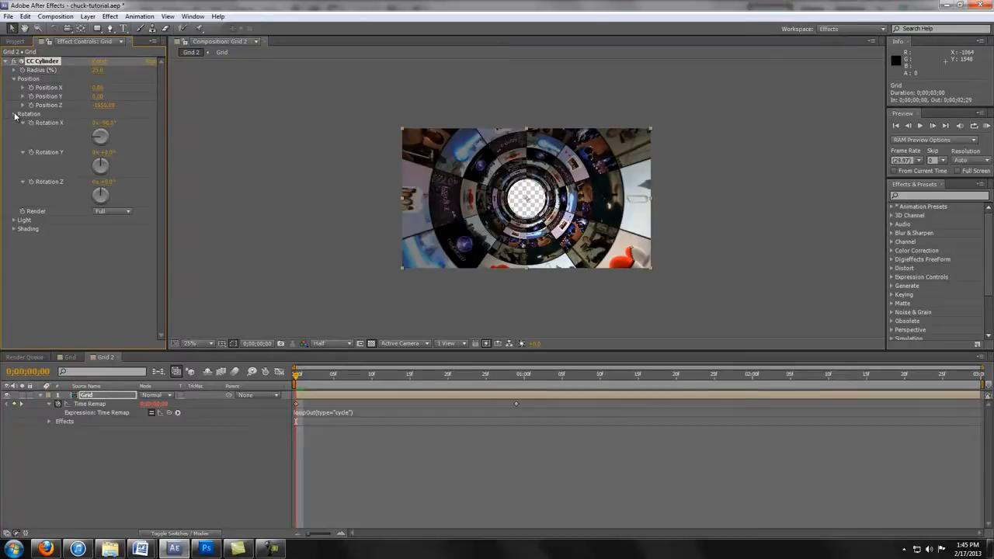
pyautogui.click(30, 153)
pyautogui.press('End')
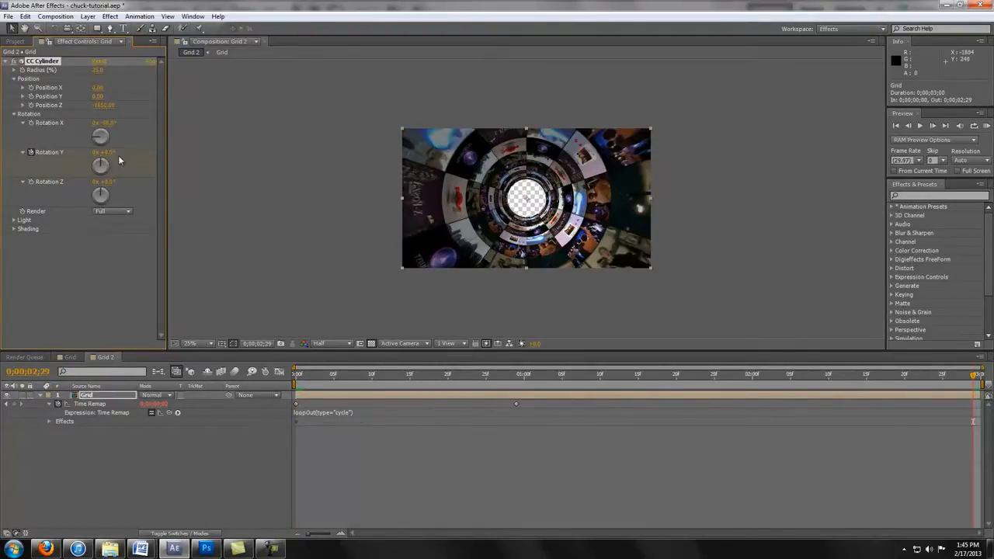
pyautogui.click(109, 152)
pyautogui.write('-112')
pyautogui.press('Return')
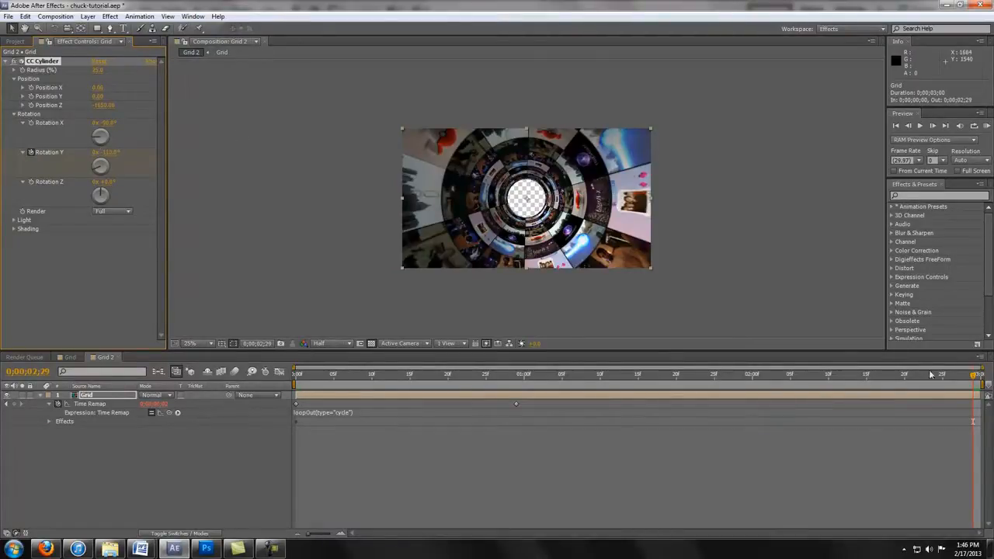
pyautogui.moveTo(967, 374); pyautogui.dragTo(295, 374)
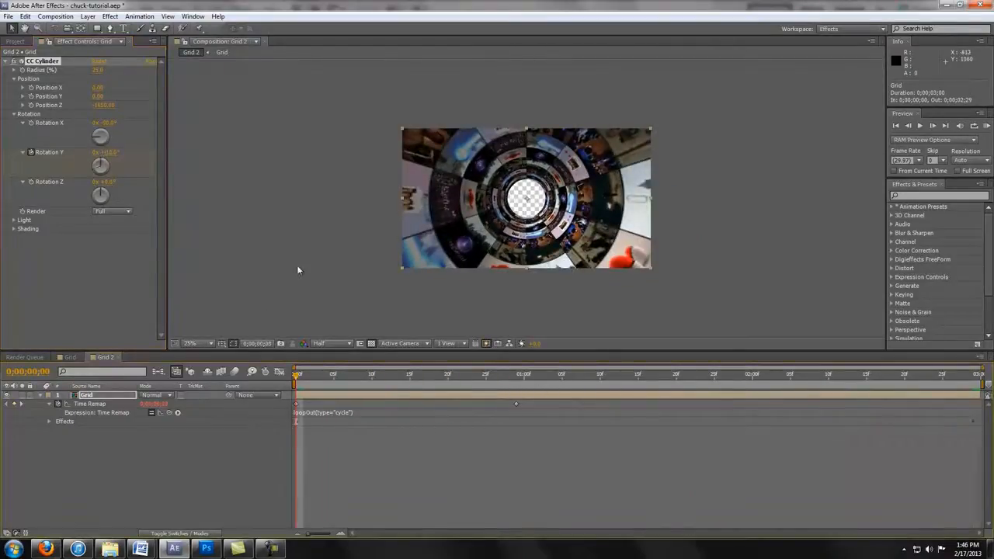
# Add a composition-sized black solid beneath the Grid layer and run a RAM preview of the tunnel
pyautogui.click(88, 16)
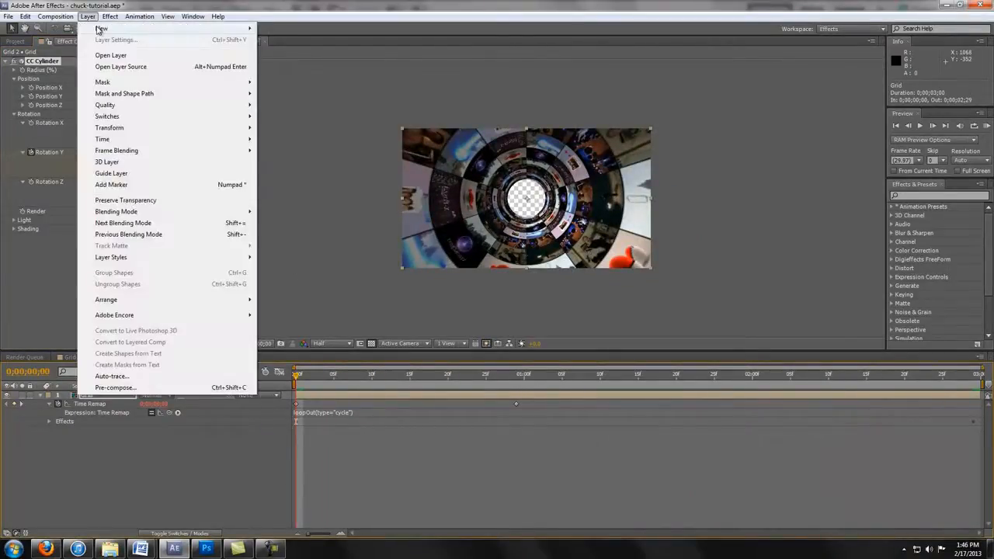
pyautogui.moveTo(101, 28)
pyautogui.click(280, 40)
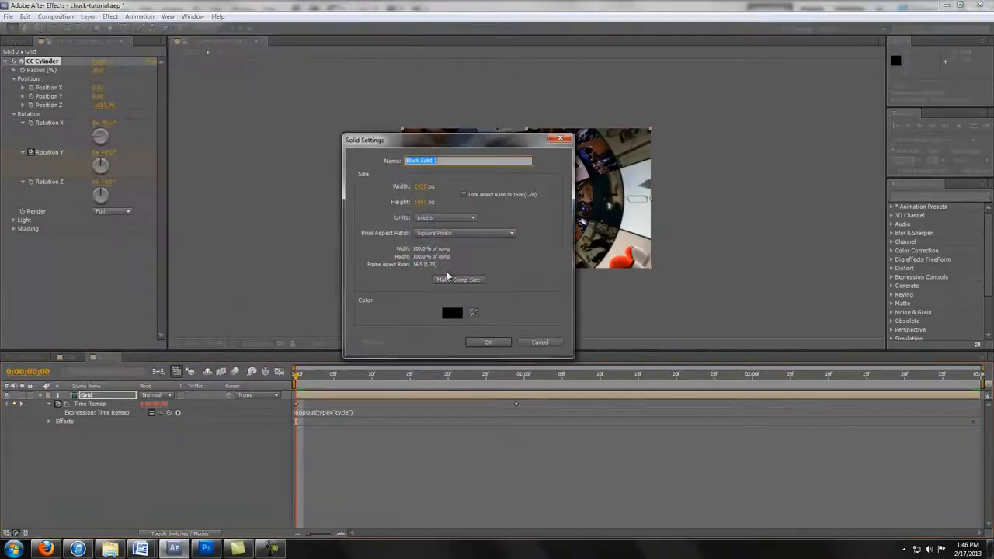
pyautogui.click(488, 345)
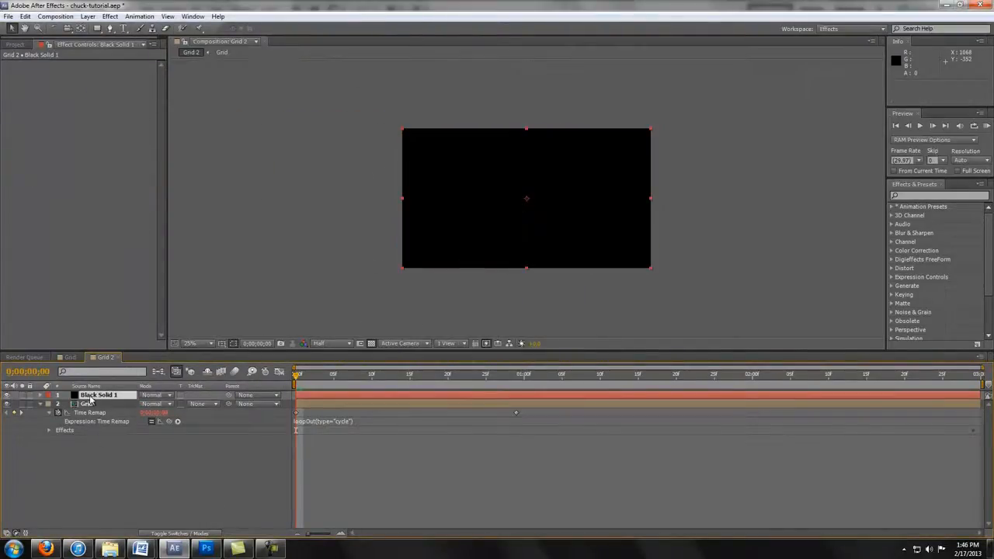
pyautogui.moveTo(97, 395); pyautogui.dragTo(101, 444)
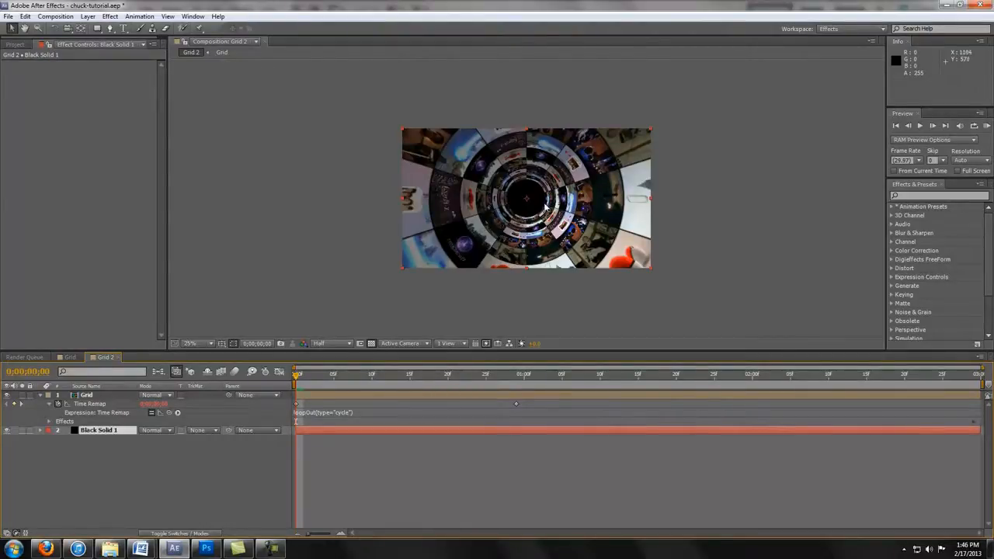
pyautogui.press('KP_0')
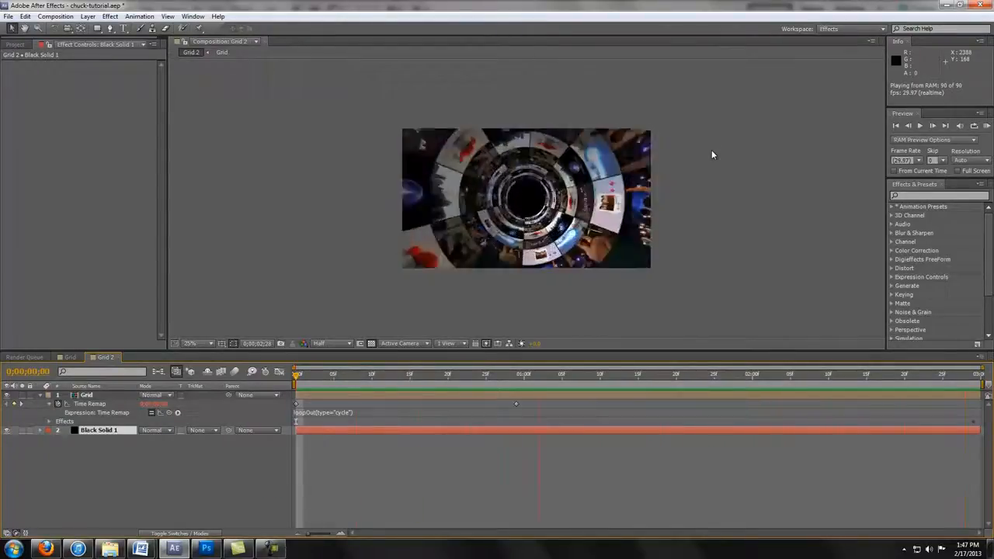
# Add an adjustment layer above the Grid layer and apply the Tint effect to it
pyautogui.click(88, 16)
pyautogui.moveTo(105, 28)
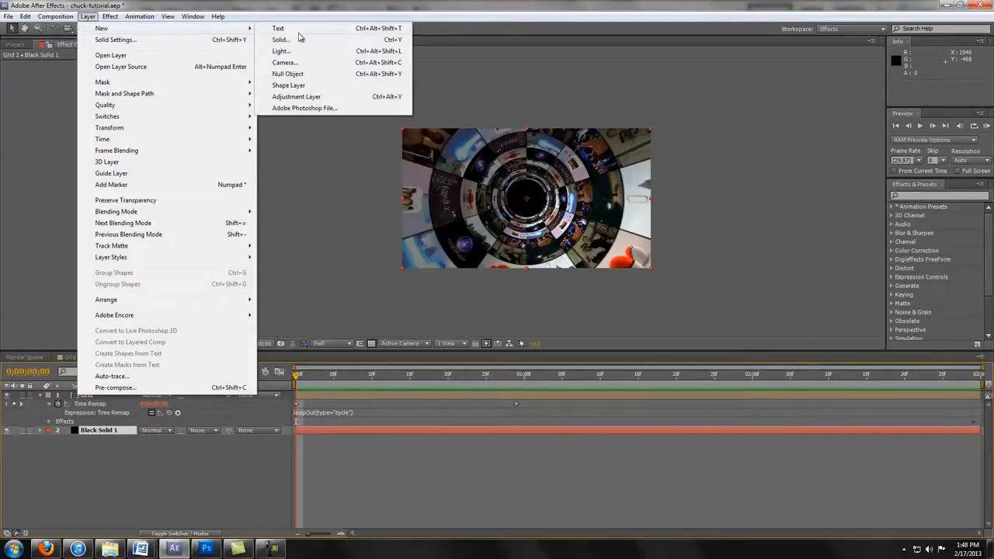
pyautogui.click(298, 102)
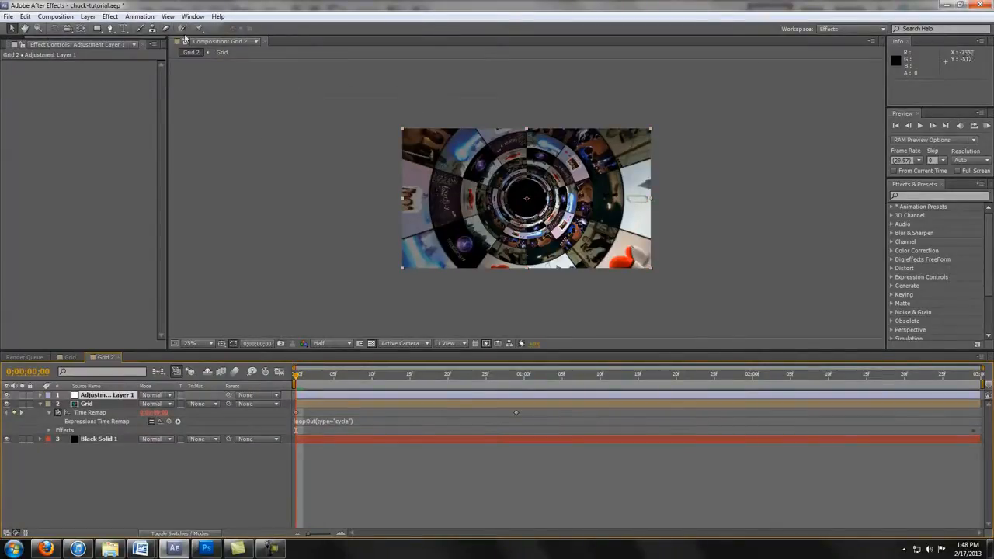
pyautogui.click(111, 16)
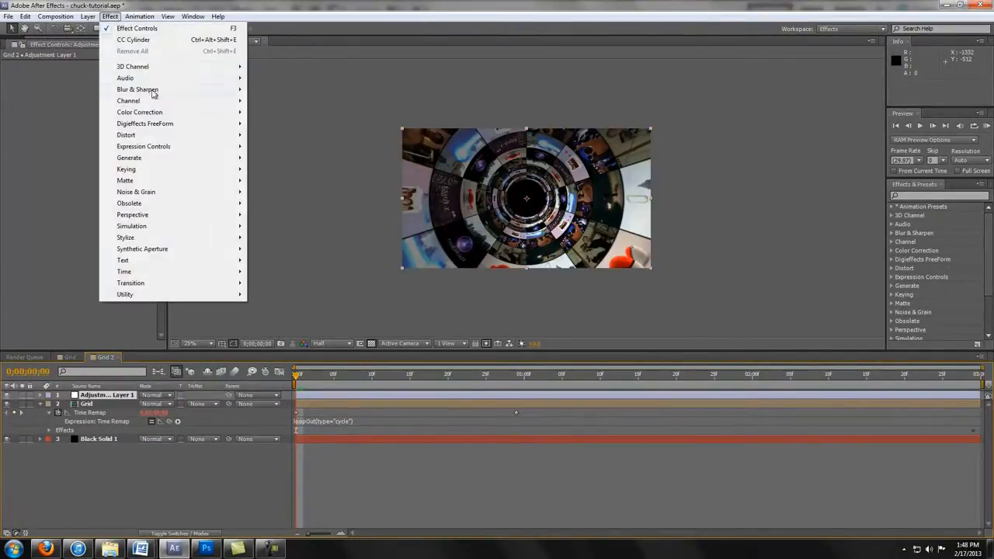
pyautogui.moveTo(191, 118)
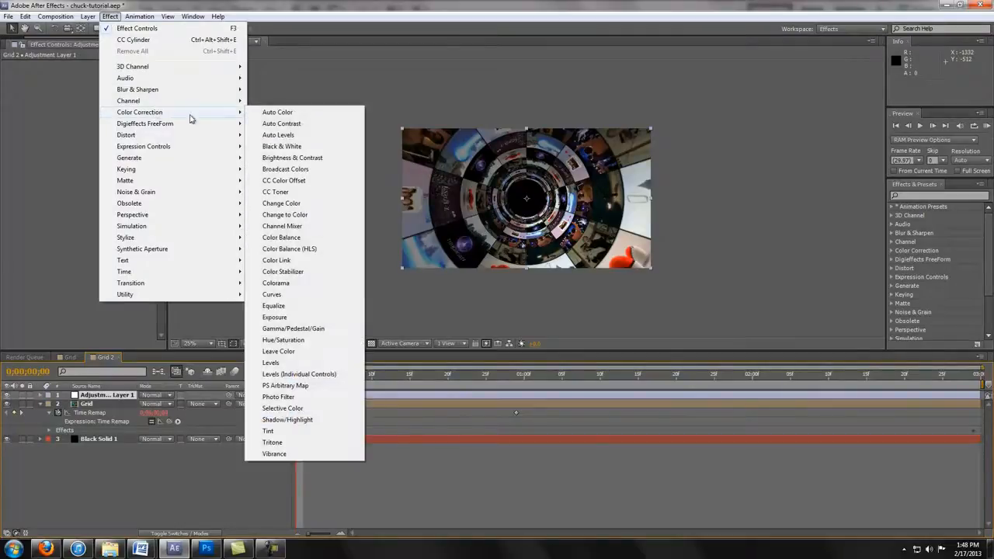
pyautogui.click(281, 432)
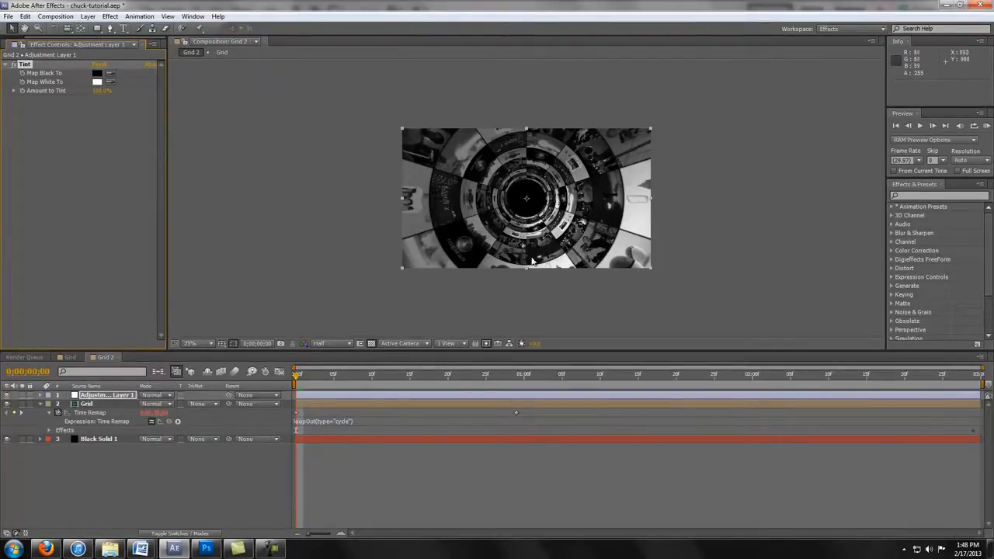
# Add Hue/Saturation to the adjustment layer with Colorize on, keyframe Colorize Hue at 44°, and set Colorize Saturation to about 65
pyautogui.click(114, 17)
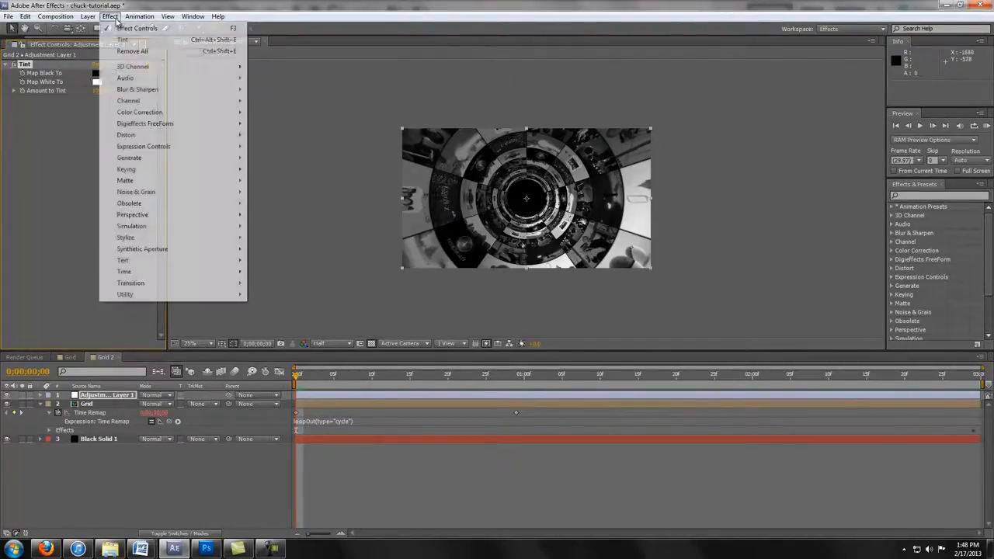
pyautogui.moveTo(186, 111)
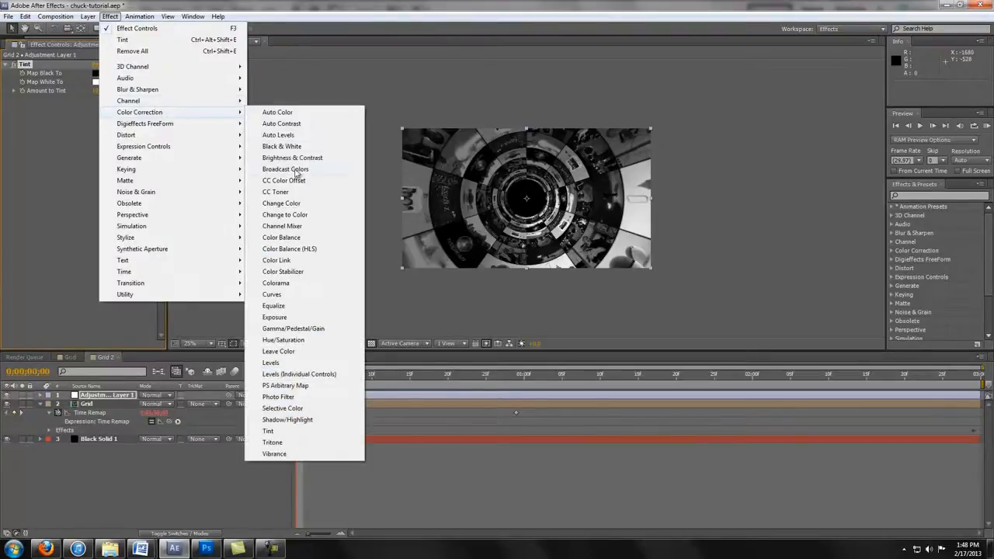
pyautogui.click(301, 339)
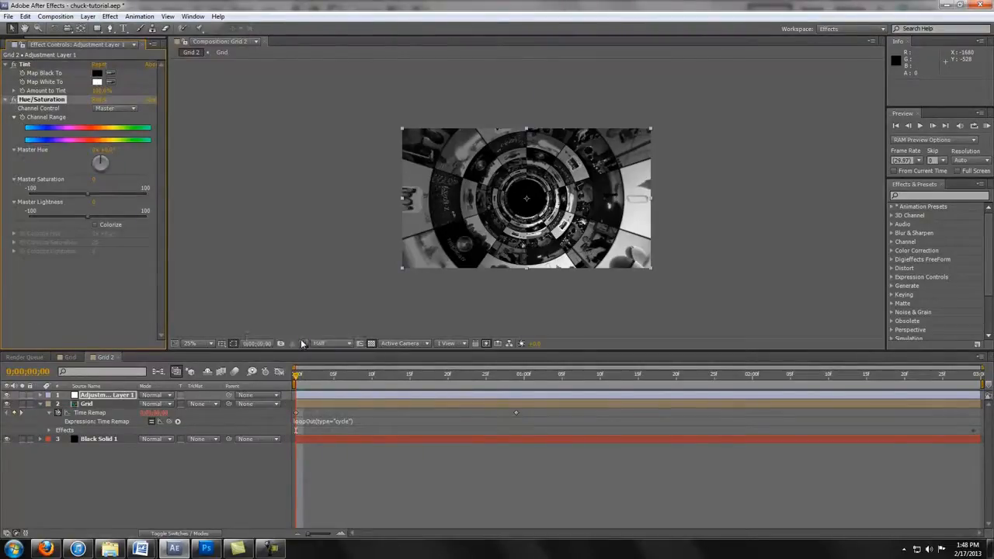
pyautogui.click(97, 225)
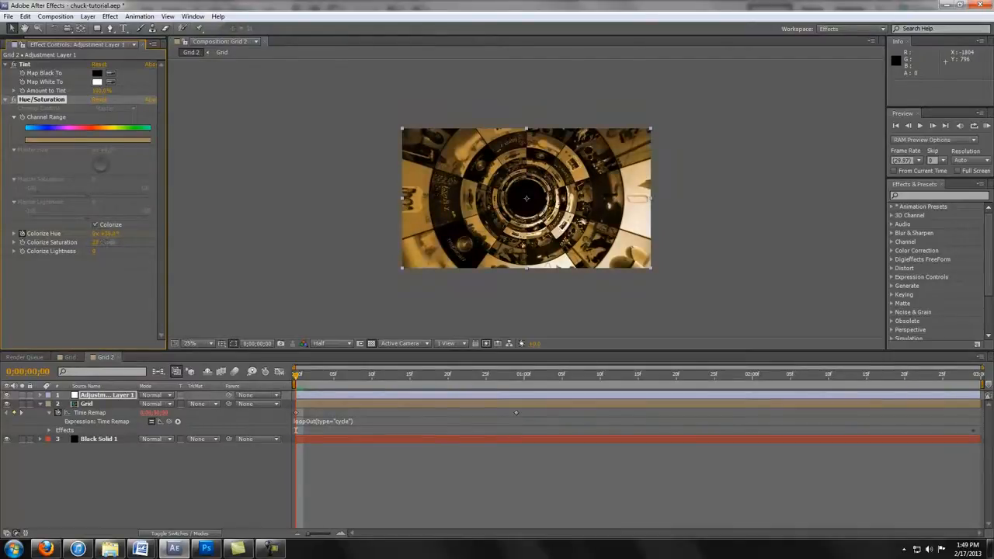
pyautogui.moveTo(115, 242); pyautogui.dragTo(98, 249)
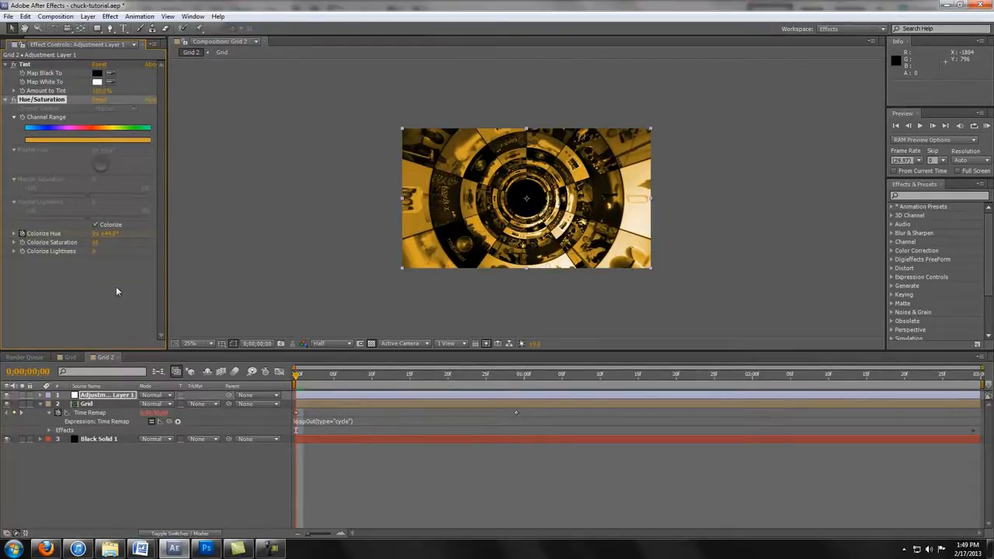
# Keyframe Colorize Hue at about 90° (green) at 0;00;02;29 and return to the first frame
pyautogui.press('space')
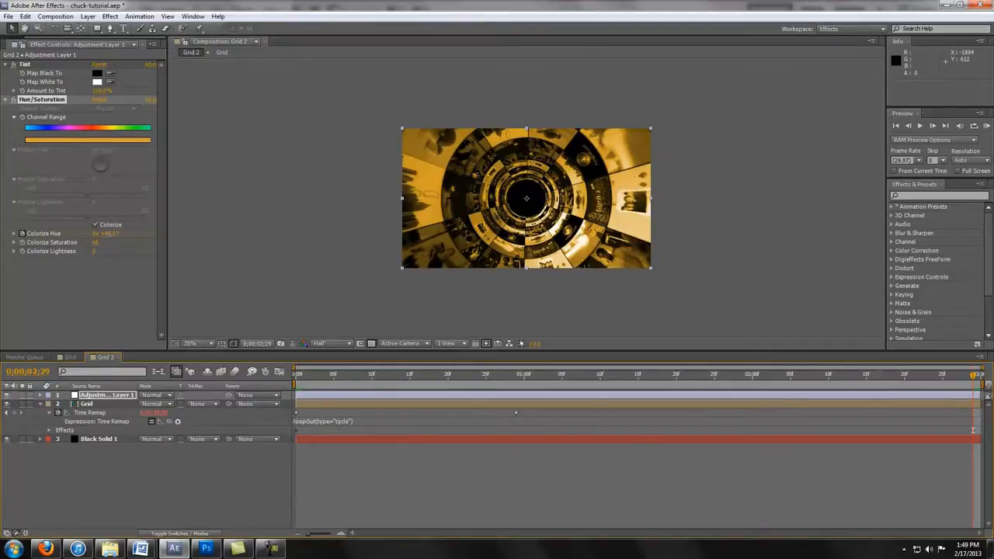
pyautogui.moveTo(114, 233); pyautogui.dragTo(133, 234)
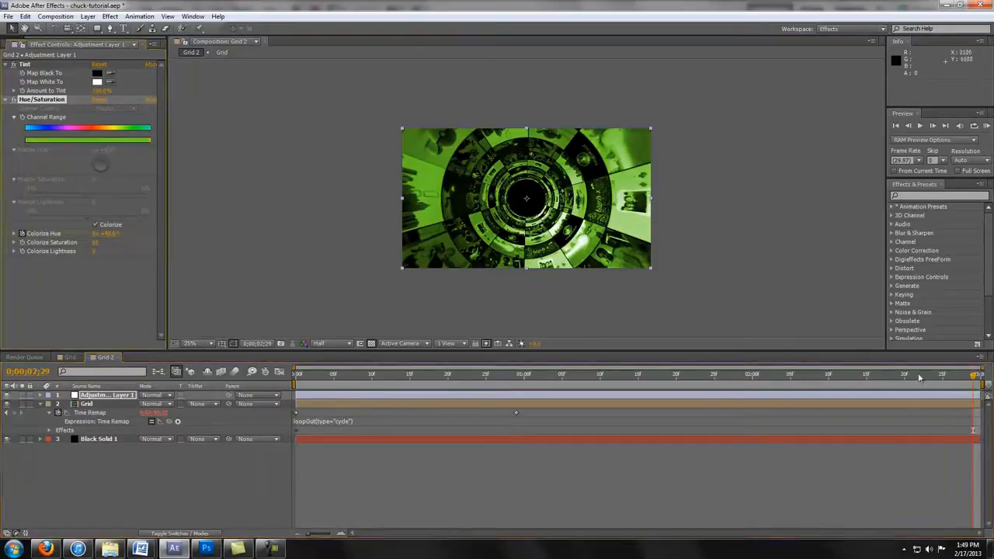
pyautogui.moveTo(961, 378)
pyautogui.mouseDown()
pyautogui.moveTo(276, 369)
pyautogui.moveTo(974, 375)
pyautogui.mouseUp()
pyautogui.press('Home')
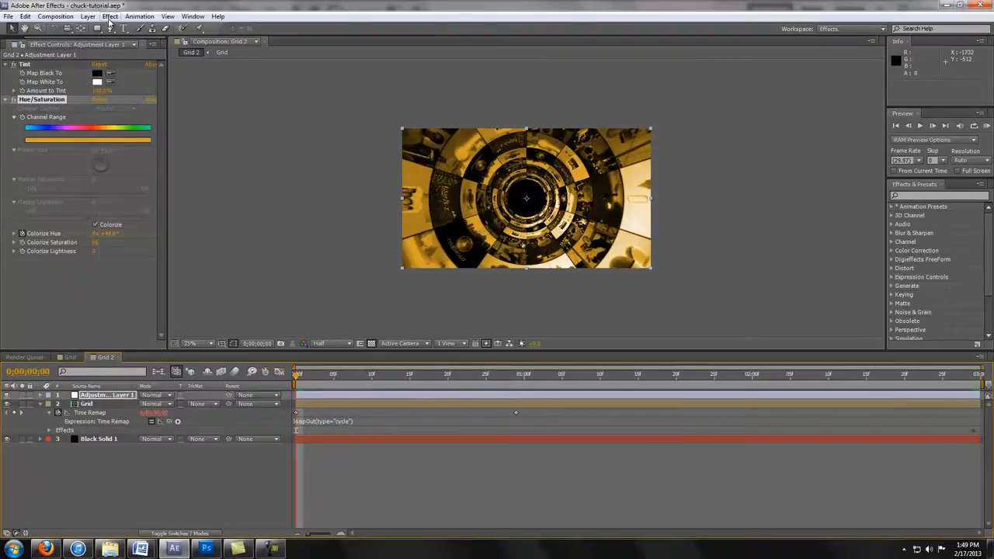
# Add Radial Blur to the adjustment layer with Type set to Zoom and Amount 25, and run a RAM preview
pyautogui.click(110, 18)
pyautogui.moveTo(169, 95)
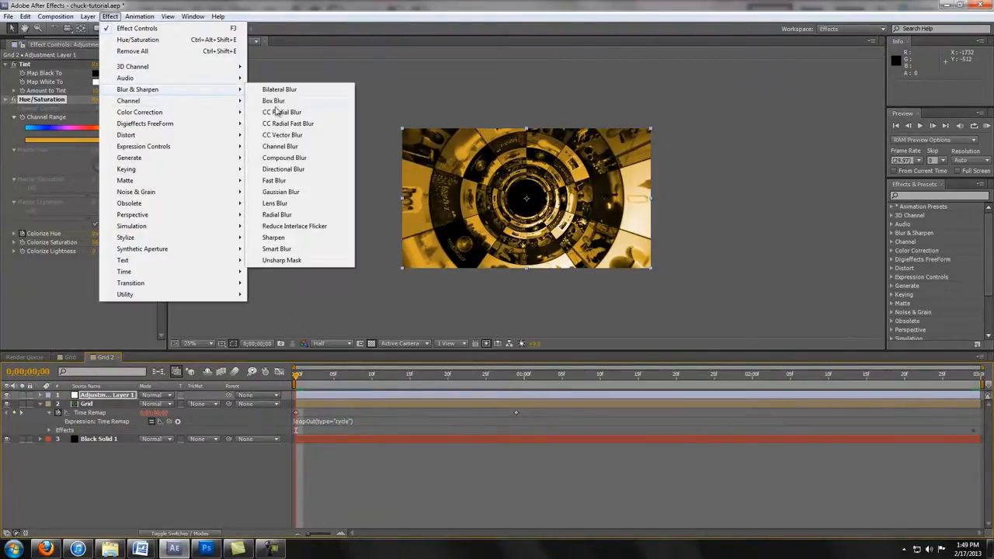
pyautogui.click(302, 214)
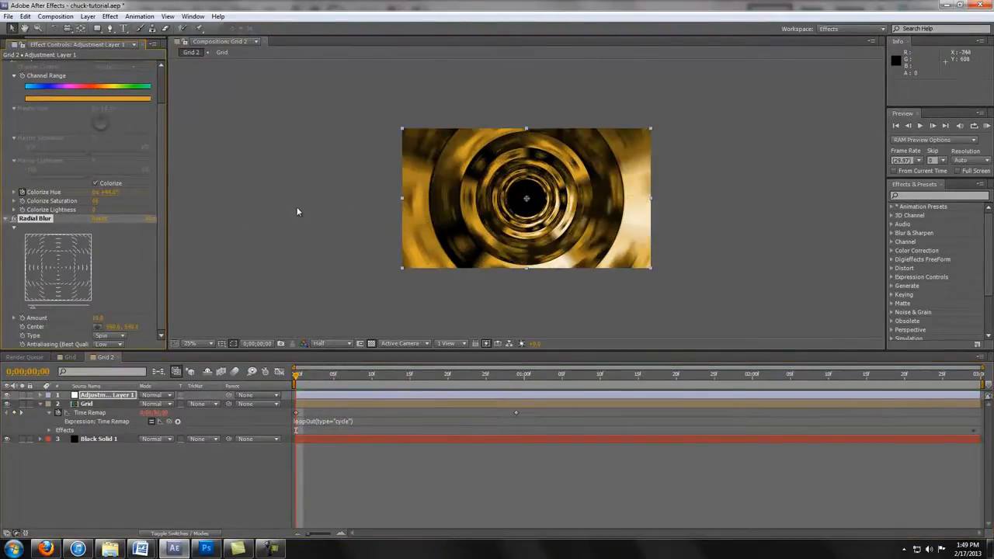
pyautogui.click(117, 337)
pyautogui.click(120, 358)
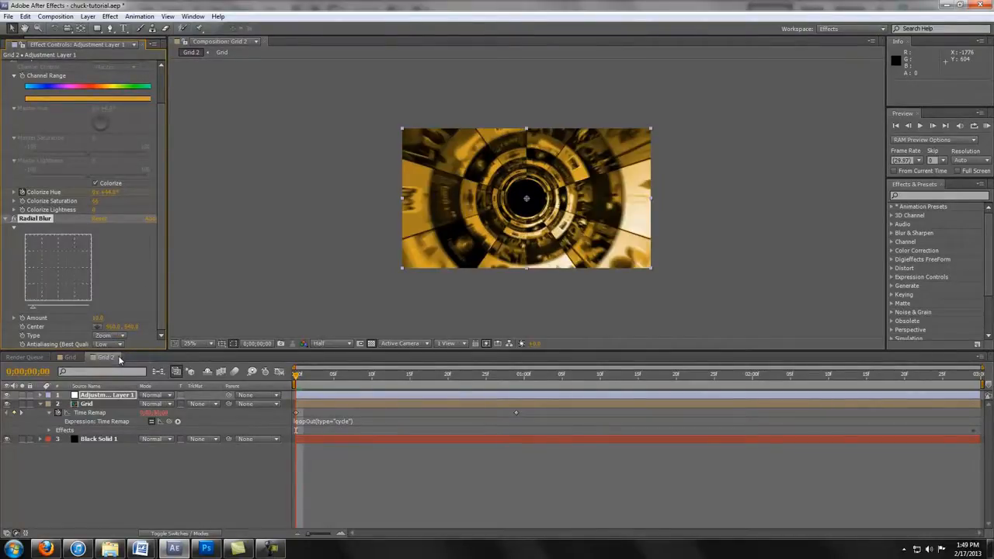
pyautogui.click(99, 318)
pyautogui.write('25')
pyautogui.press('Return')
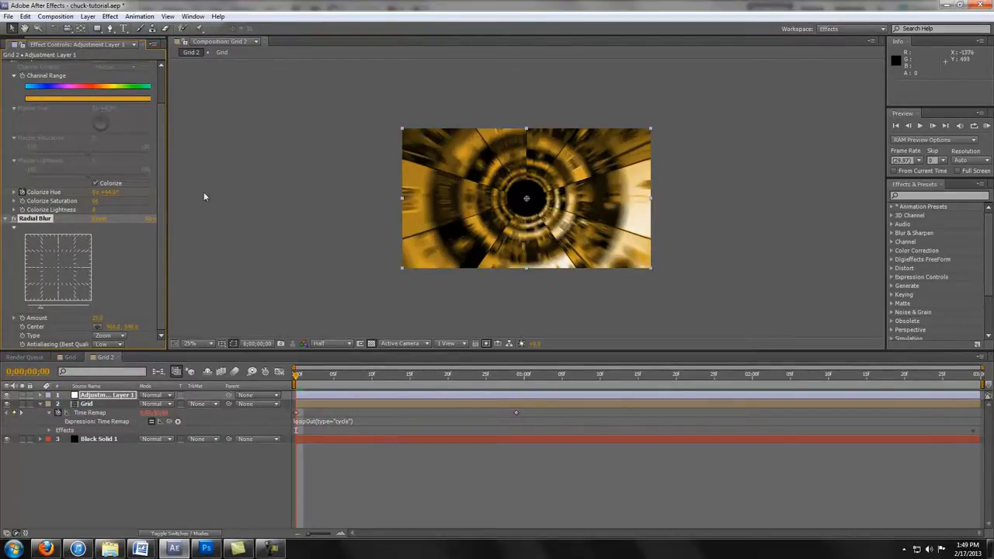
pyautogui.press('KP_0')
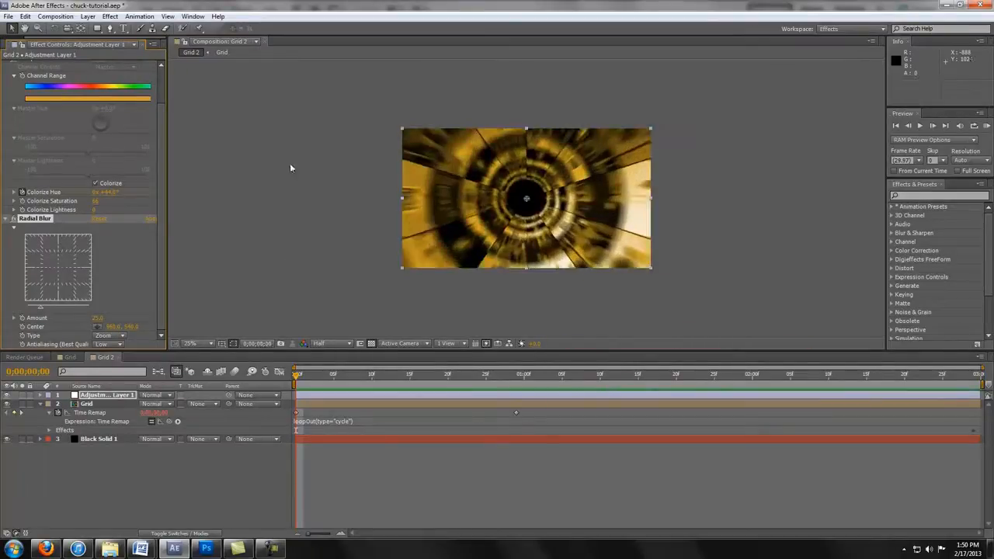
# Add the Glow effect to the adjustment layer and set its Glow Intensity to 0.5
pyautogui.click(109, 17)
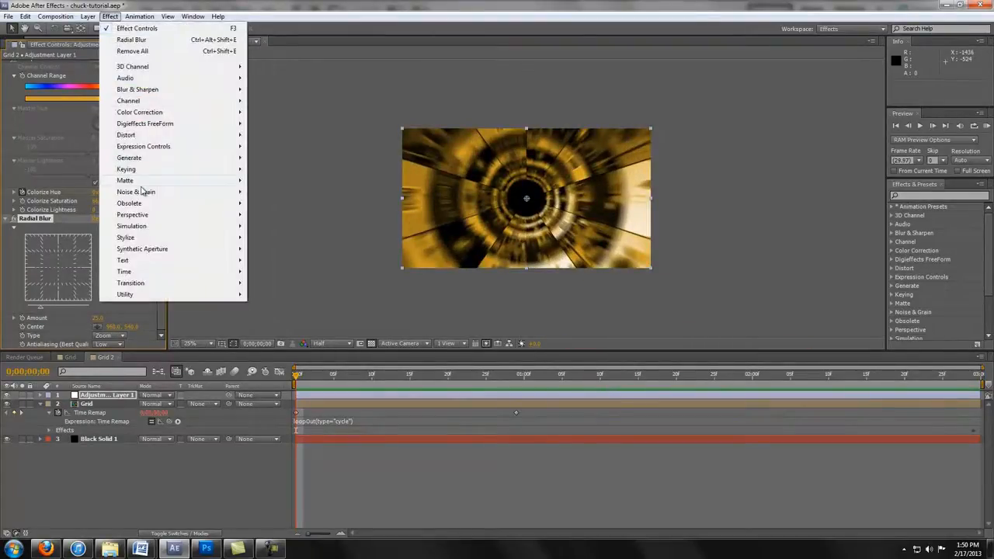
pyautogui.moveTo(144, 238)
pyautogui.click(277, 374)
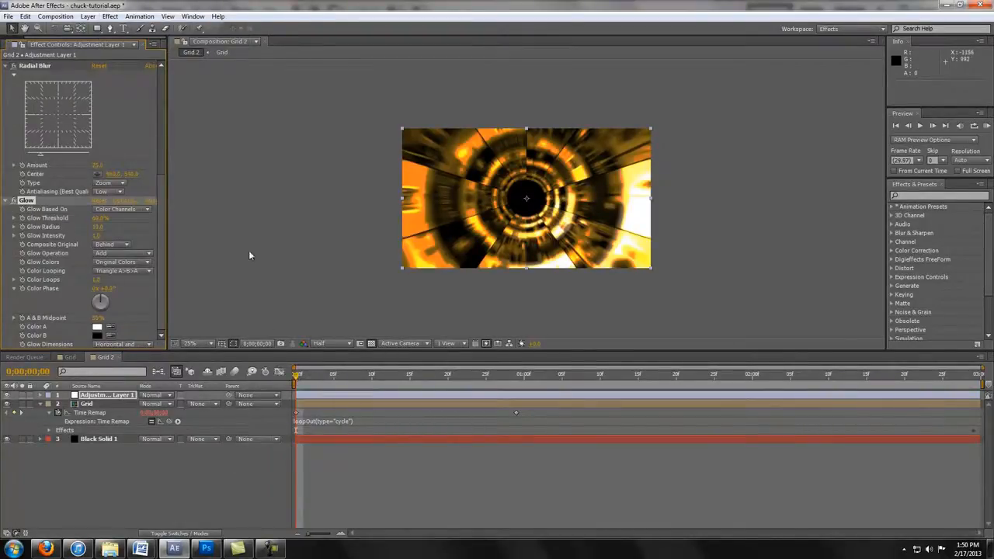
pyautogui.click(98, 235)
pyautogui.write('0.5')
pyautogui.press('Return')
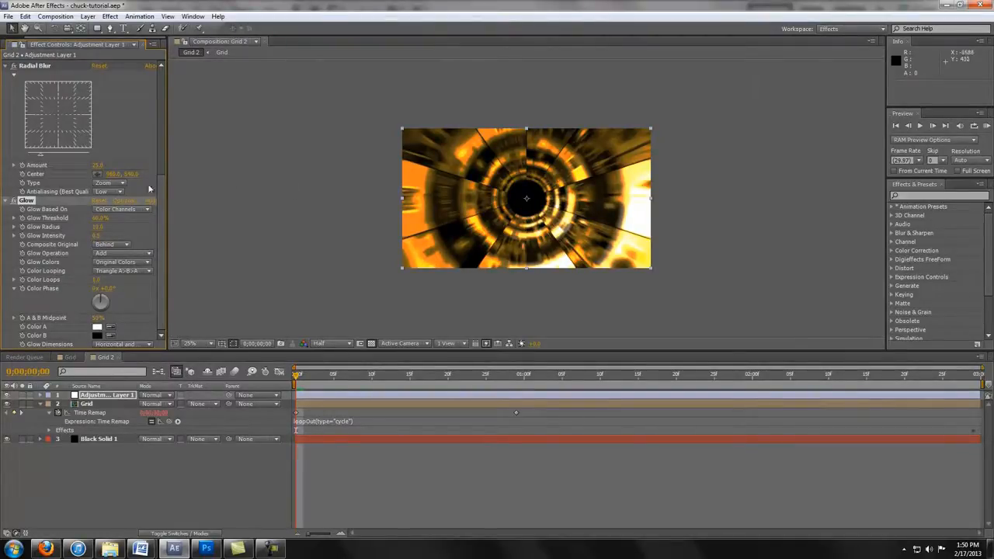
# Collapse the settings of the adjustment layer's effects so only their names are listed
pyautogui.scroll(5, 15, 202)
pyautogui.scroll(2, 15, 109)
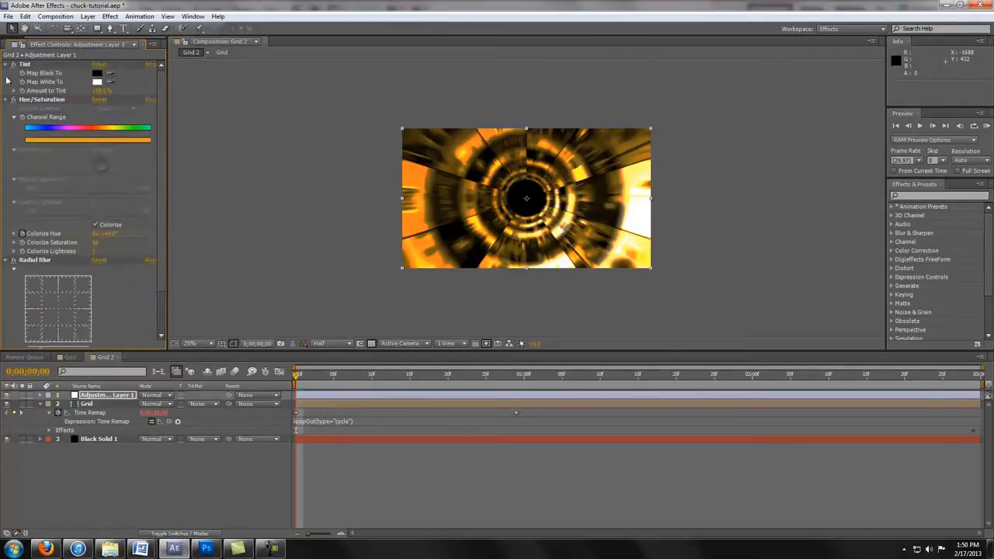
pyautogui.click(6, 64)
pyautogui.click(6, 72)
pyautogui.click(6, 82)
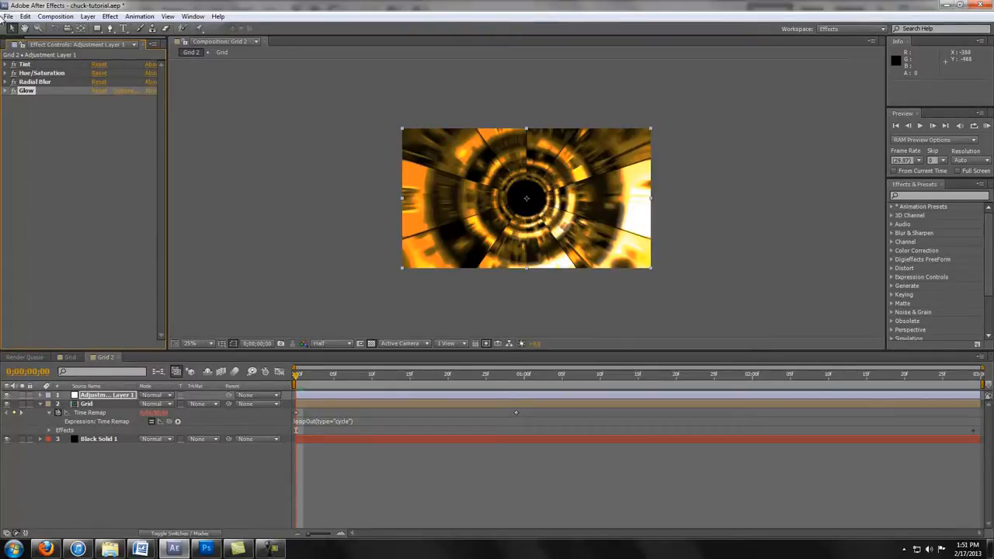
# Rename the Grid 2 composition as Flash
pyautogui.click(8, 44)
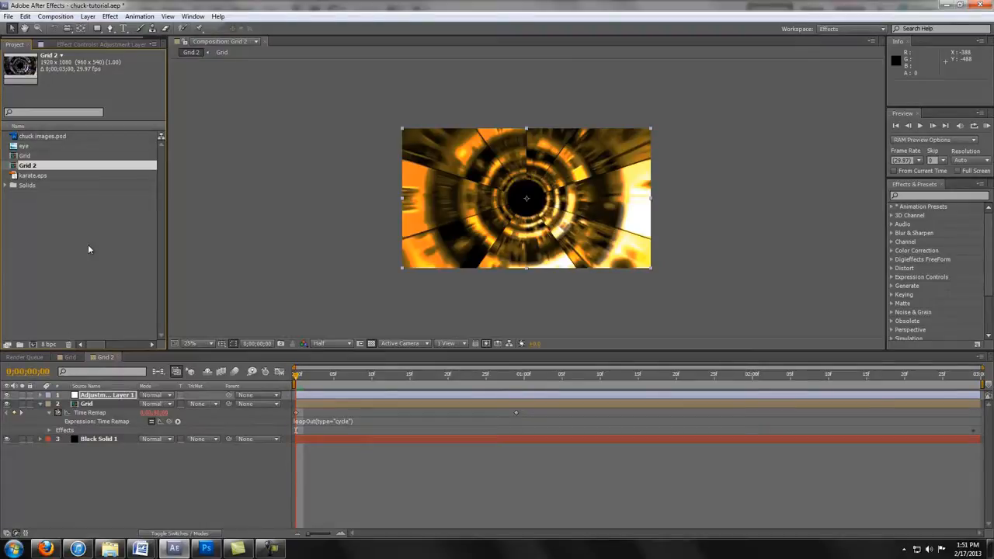
pyautogui.press('Return')
pyautogui.write('Fi')
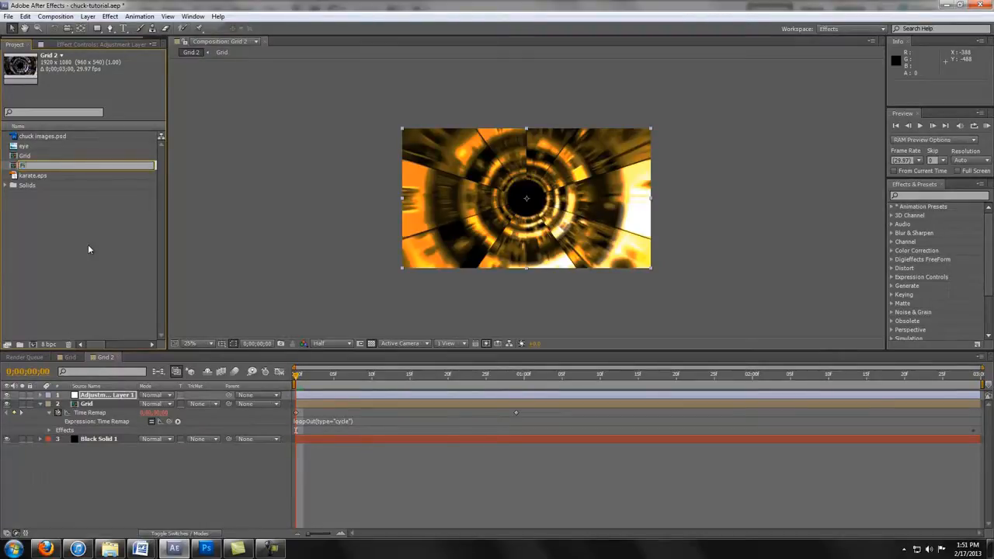
pyautogui.write('ash')
pyautogui.press('Return')
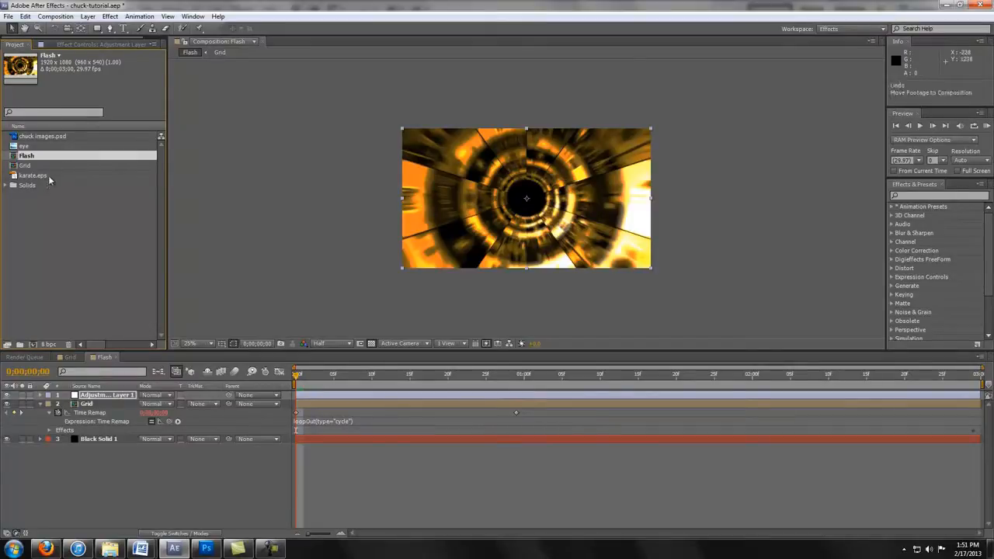
# Place karate.eps at the center of the Flash composition as the top layer and set the preview resolution to Full
pyautogui.moveTo(44, 179); pyautogui.dragTo(528, 200)
pyautogui.scroll(2, 528, 201)
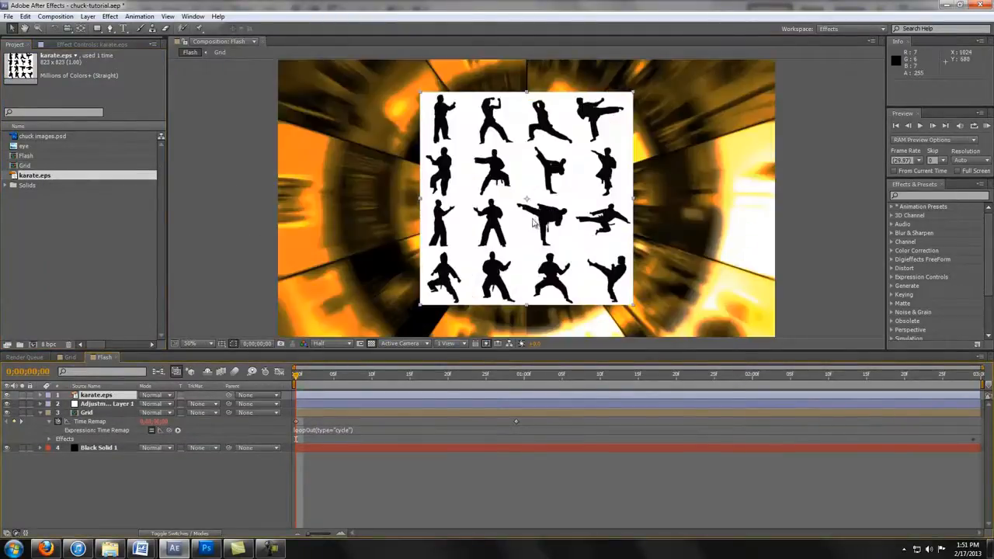
pyautogui.scroll(1, 550, 206)
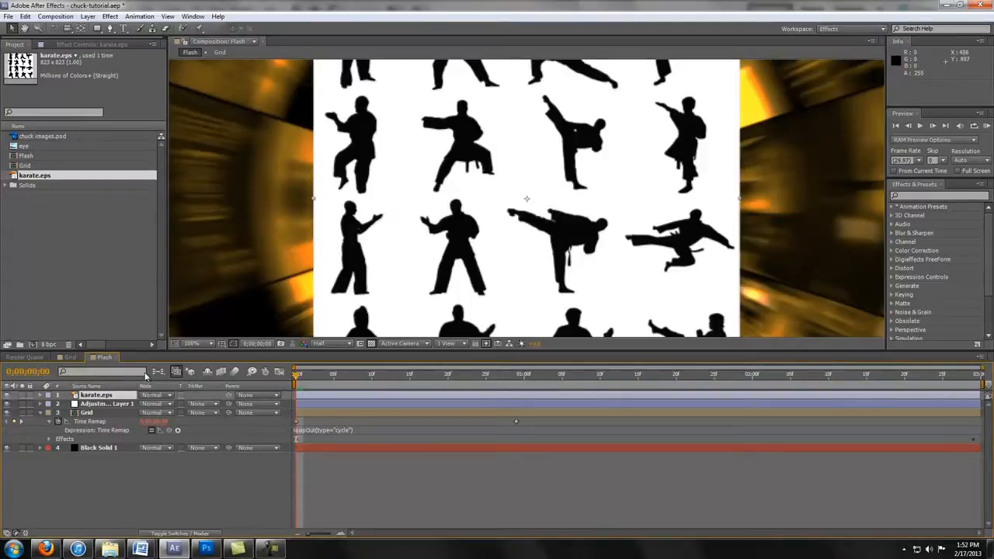
pyautogui.click(167, 534)
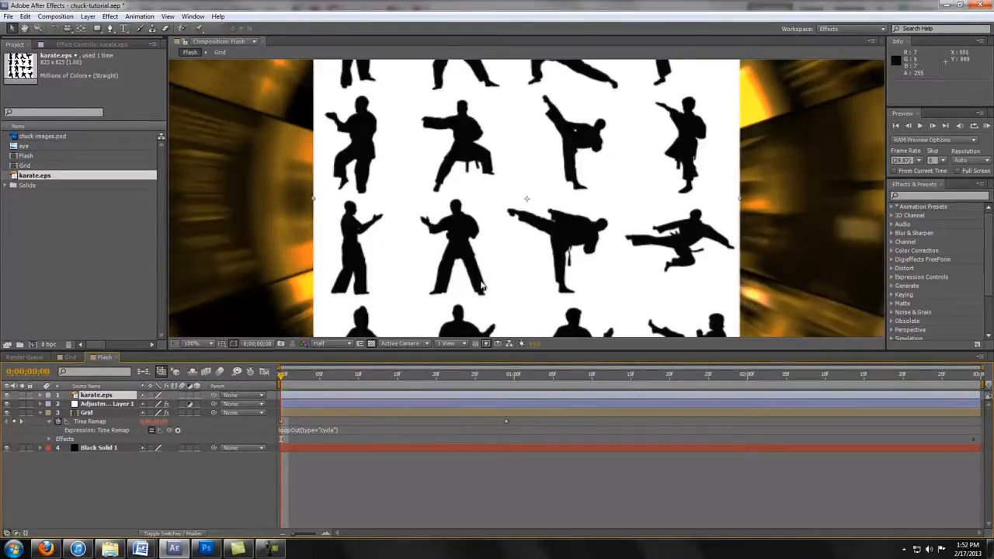
pyautogui.click(333, 343)
pyautogui.click(341, 369)
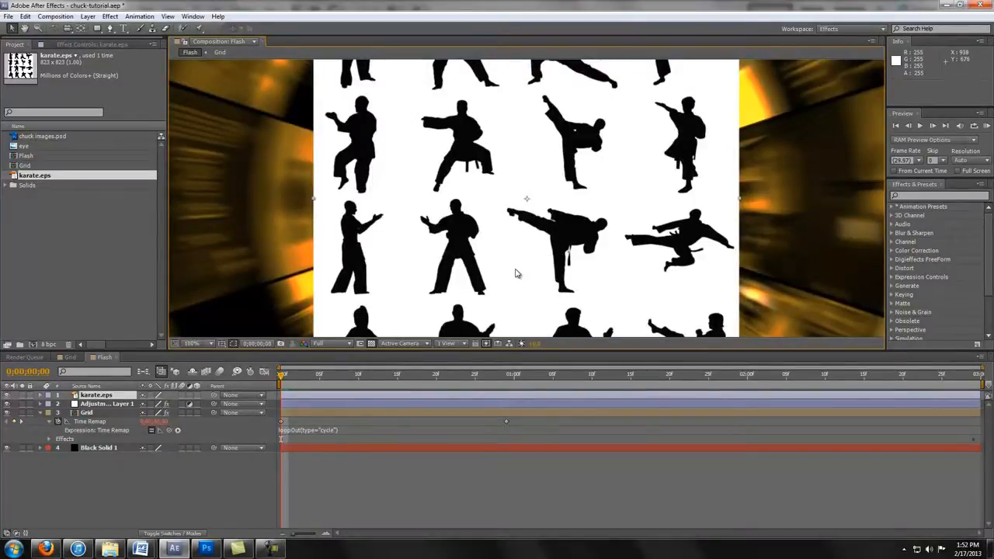
# Enlarge the karate.eps layer to about 290% and turn on its continuous rasterization
pyautogui.press(',')
pyautogui.press(',')
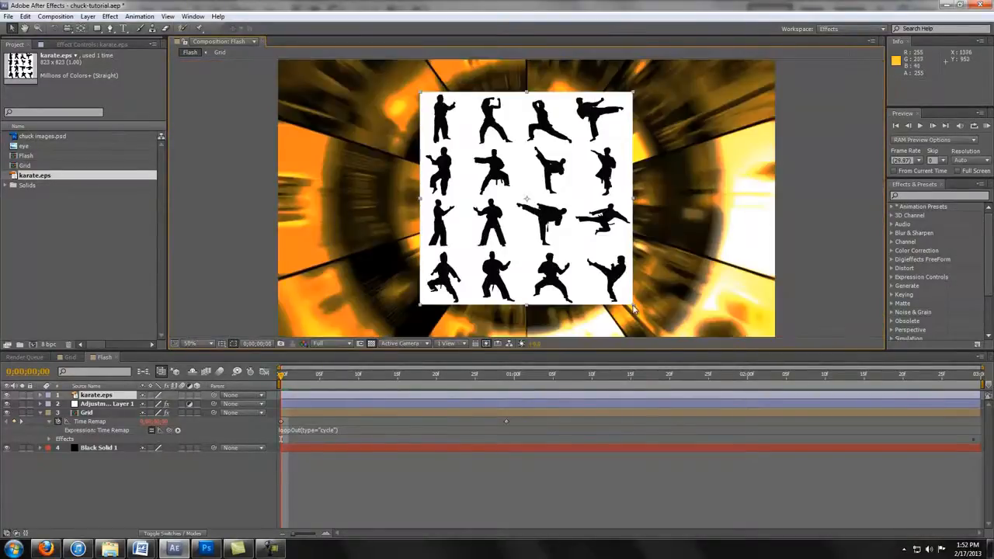
pyautogui.moveTo(656, 330); pyautogui.dragTo(839, 483)
pyautogui.press('.')
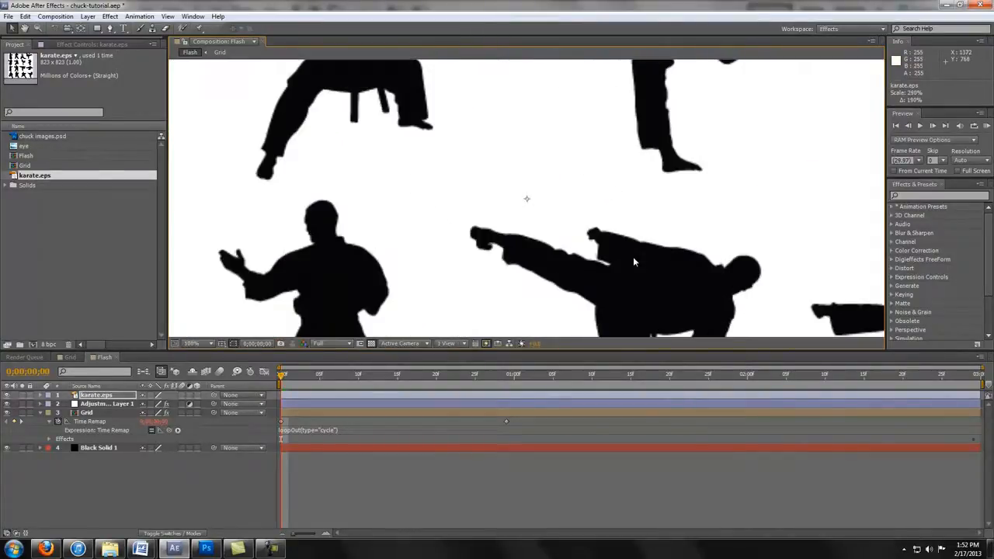
pyautogui.click(150, 395)
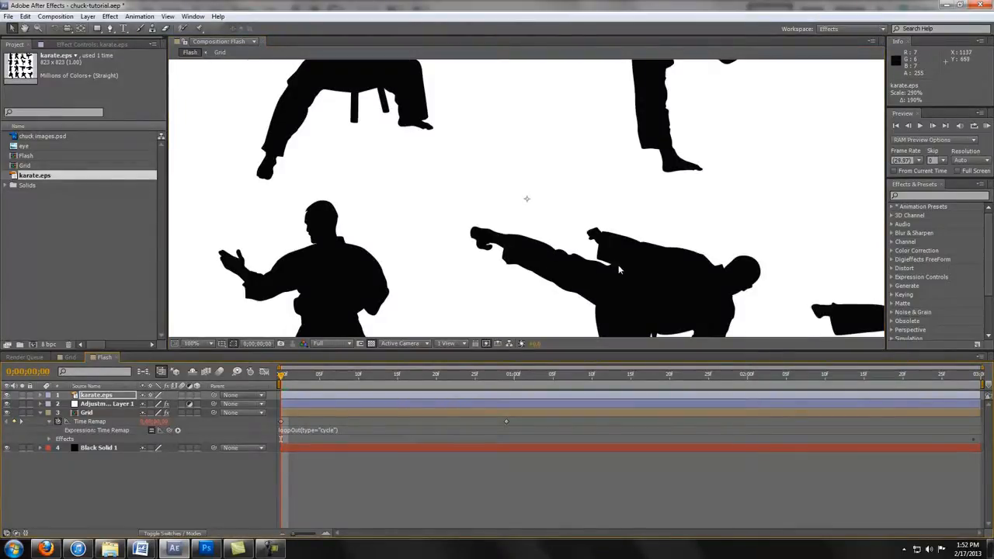
pyautogui.scroll(-2, 619, 270)
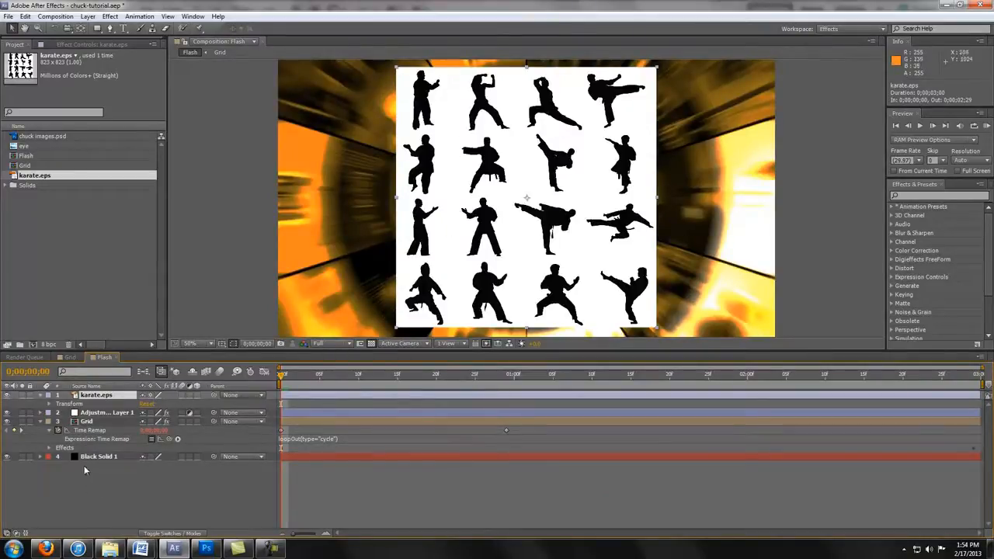
# Set the karate.eps layer's blending mode to Screen and apply the Invert effect to it
pyautogui.click(184, 535)
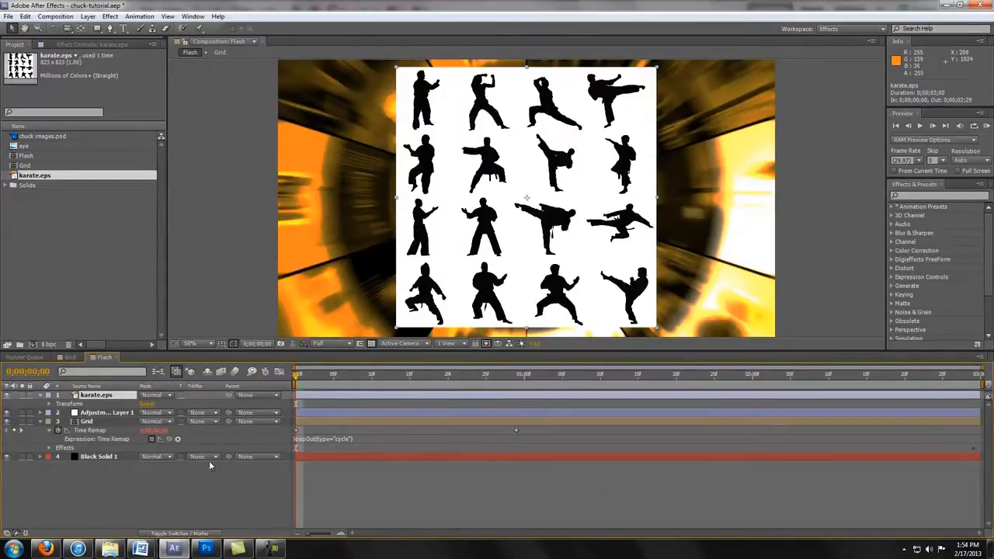
pyautogui.click(168, 397)
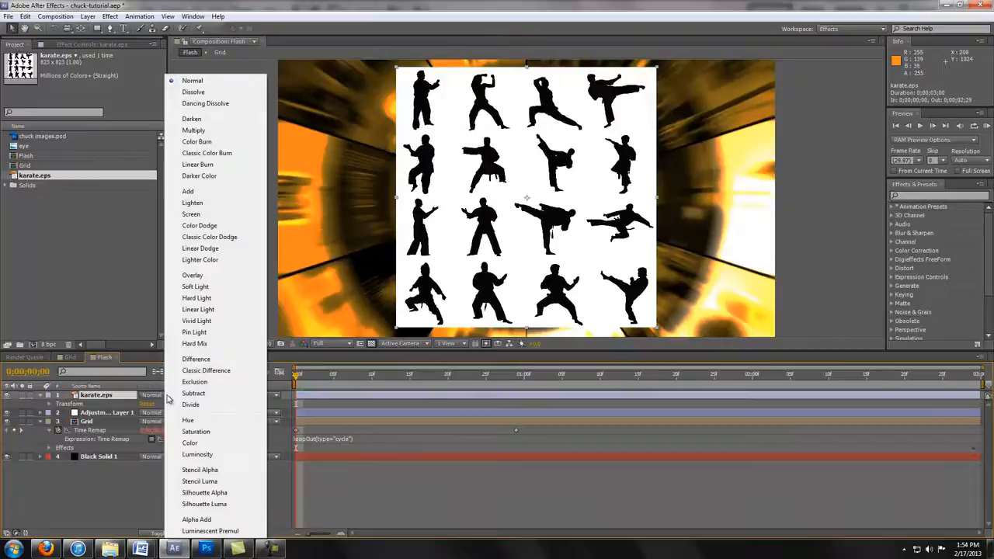
pyautogui.click(213, 217)
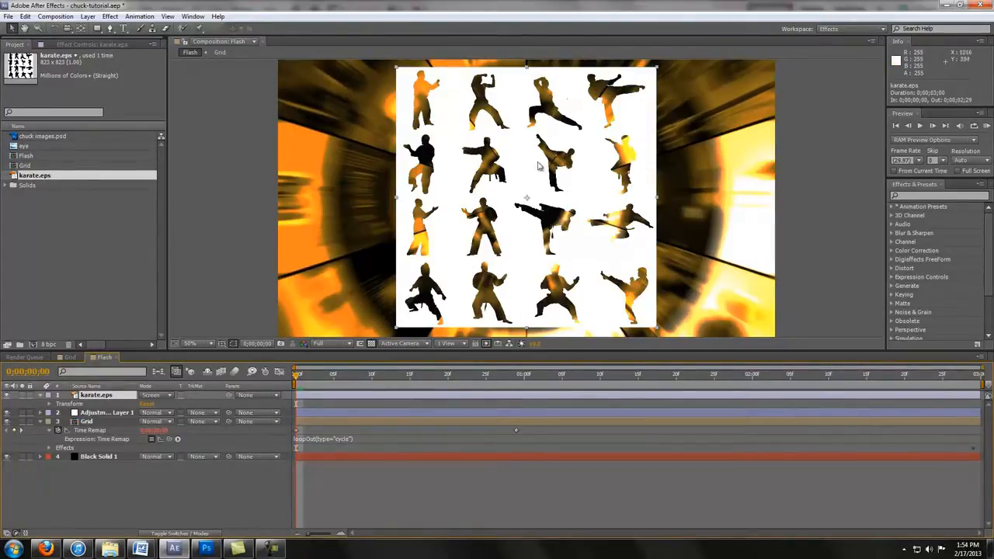
pyautogui.click(112, 17)
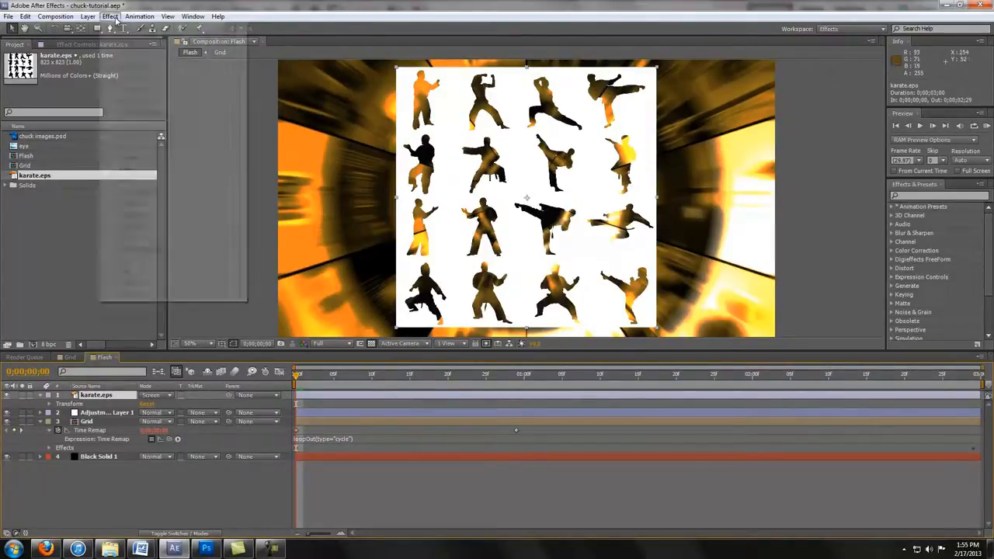
pyautogui.moveTo(148, 101)
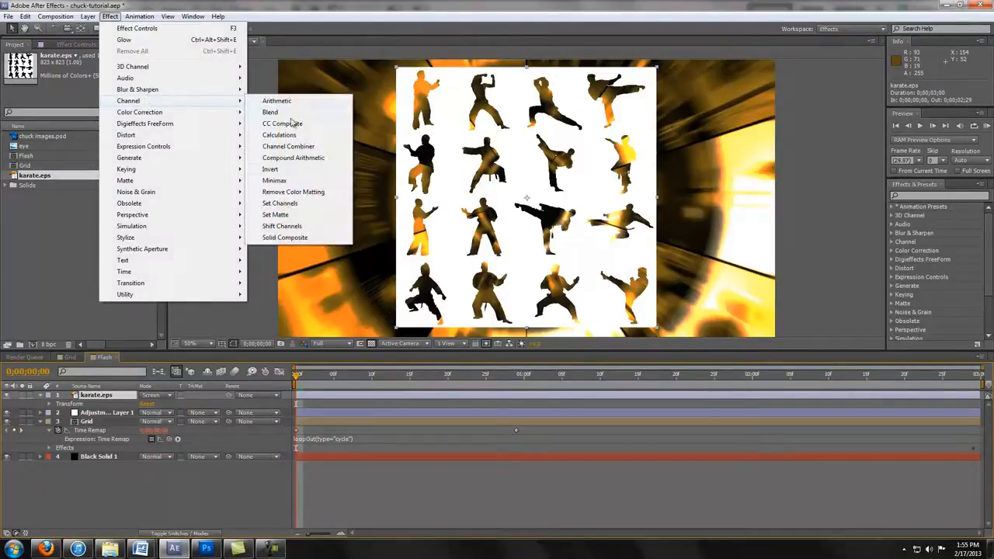
pyautogui.click(308, 170)
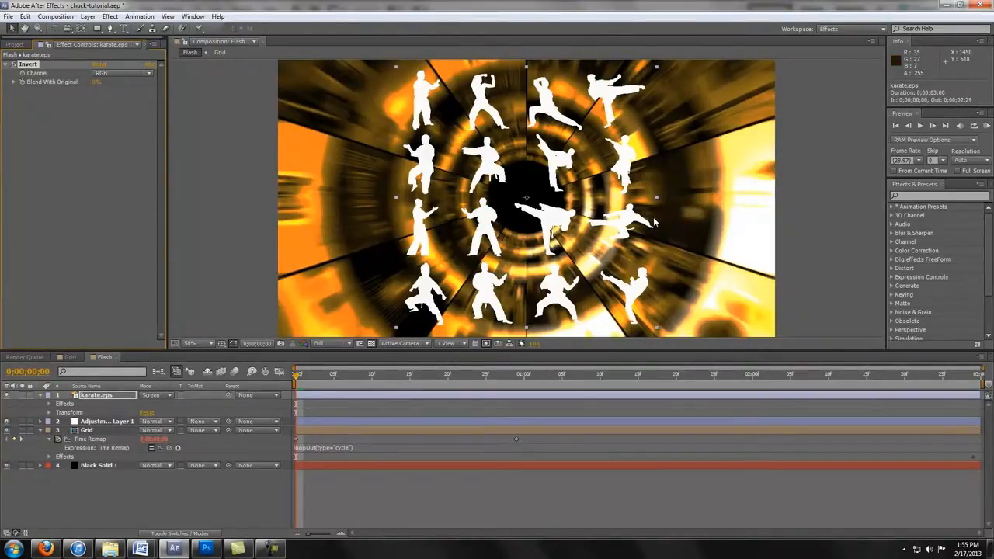
# Duplicate the karate.eps layer three times
pyautogui.click(116, 396)
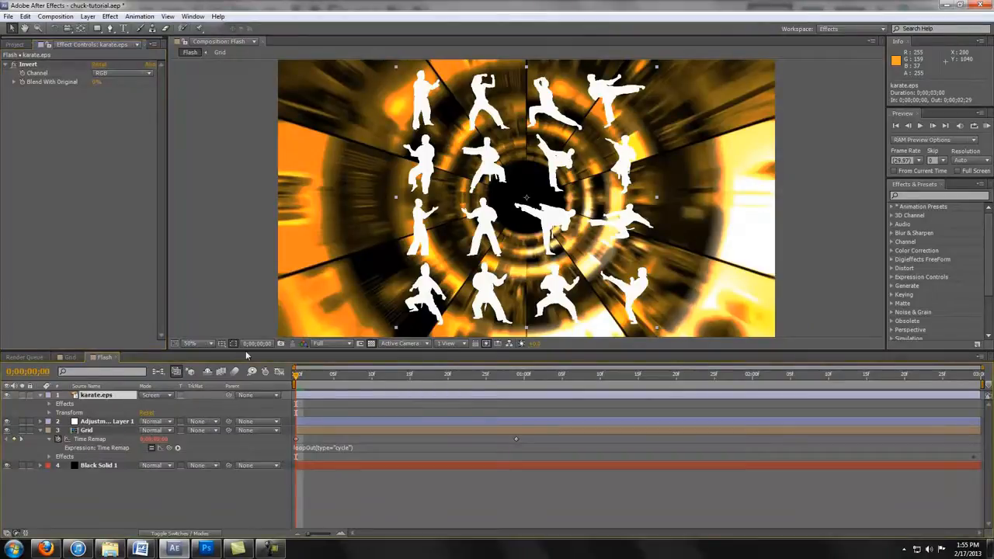
pyautogui.hotkey('ctrl', 'd')
pyautogui.hotkey('ctrl', 'd')
pyautogui.hotkey('ctrl', 'd')
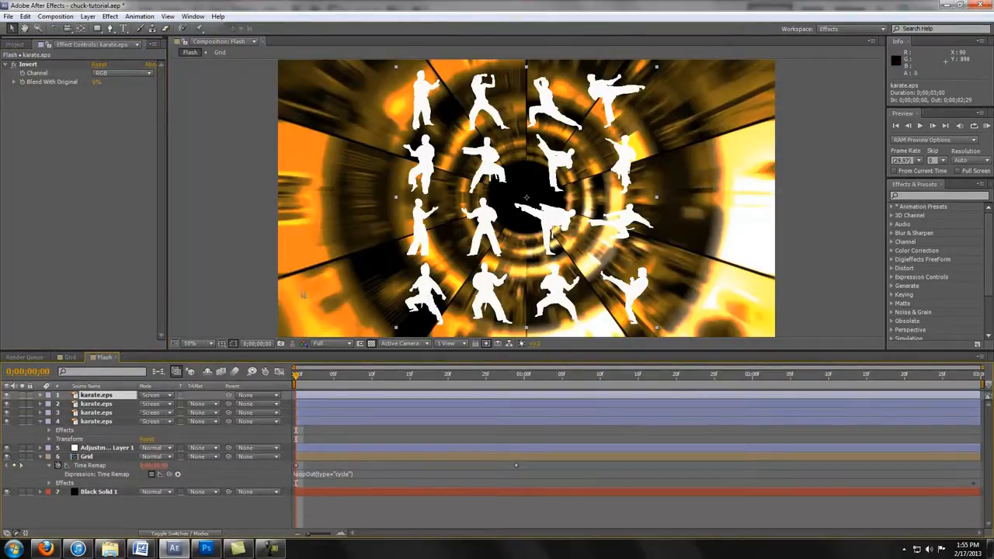
# Draw a rectangular mask on the lowest karate.eps copy around the second figure in the second row, and select the copy above it
pyautogui.click(107, 423)
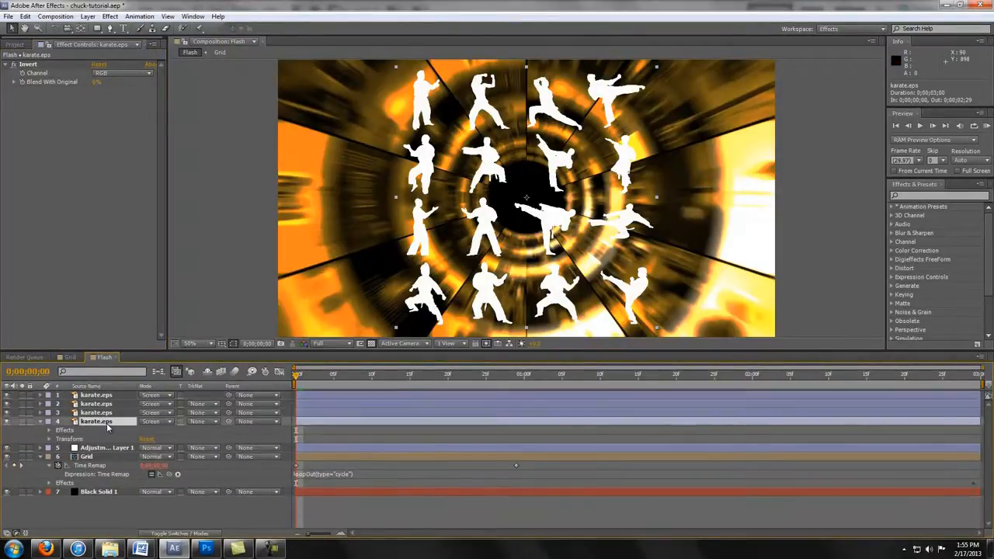
pyautogui.click(96, 31)
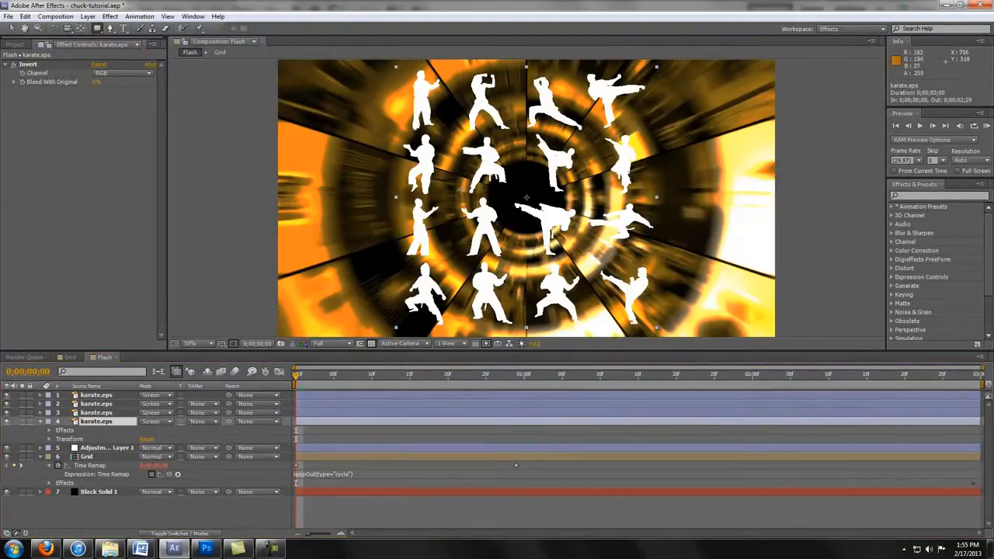
pyautogui.moveTo(454, 195); pyautogui.dragTo(514, 133)
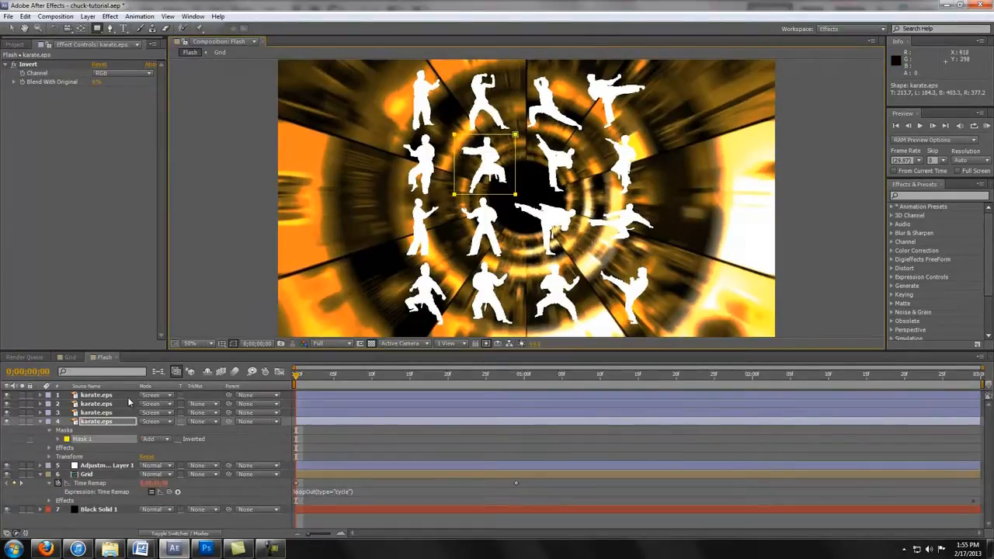
pyautogui.click(101, 413)
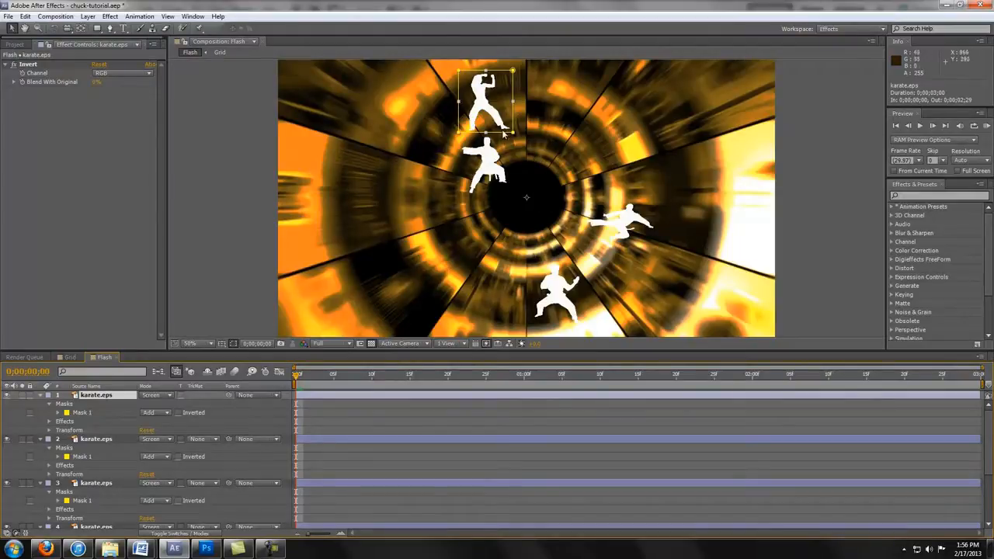
# Move the anchor points of all four karate.eps layers onto the centres of their respective masked figures
pyautogui.press('y')
pyautogui.moveTo(535, 180); pyautogui.dragTo(487, 111)
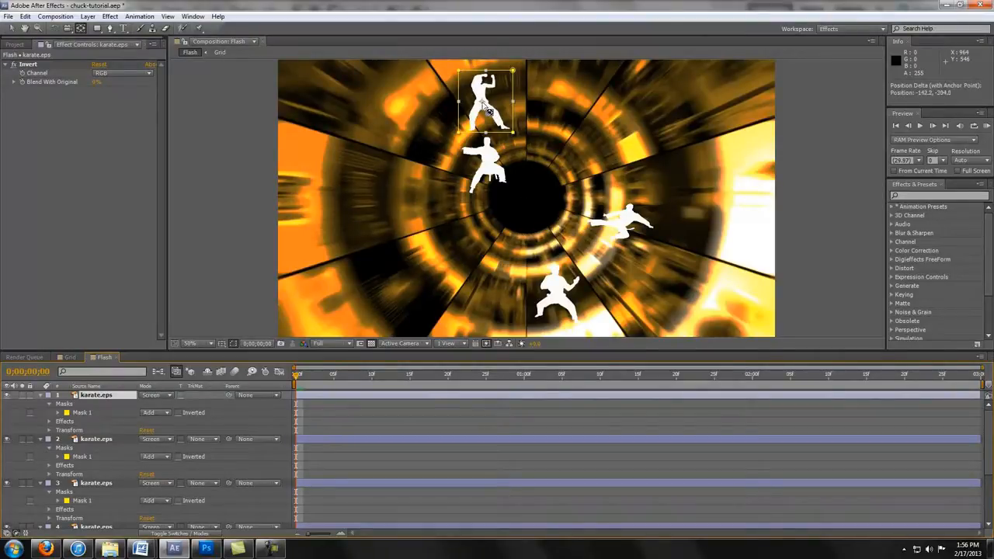
pyautogui.click(102, 443)
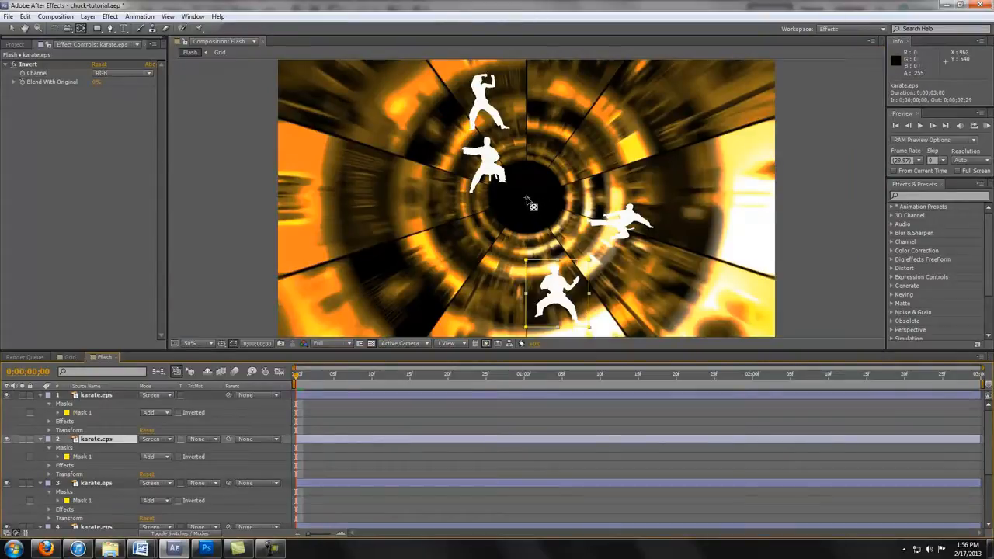
pyautogui.moveTo(527, 200); pyautogui.dragTo(558, 296)
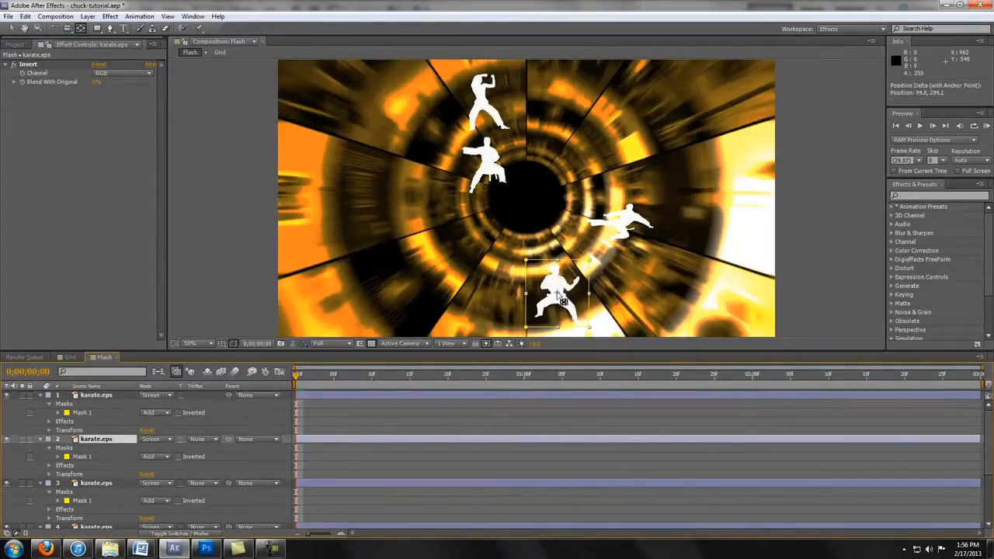
pyautogui.click(96, 484)
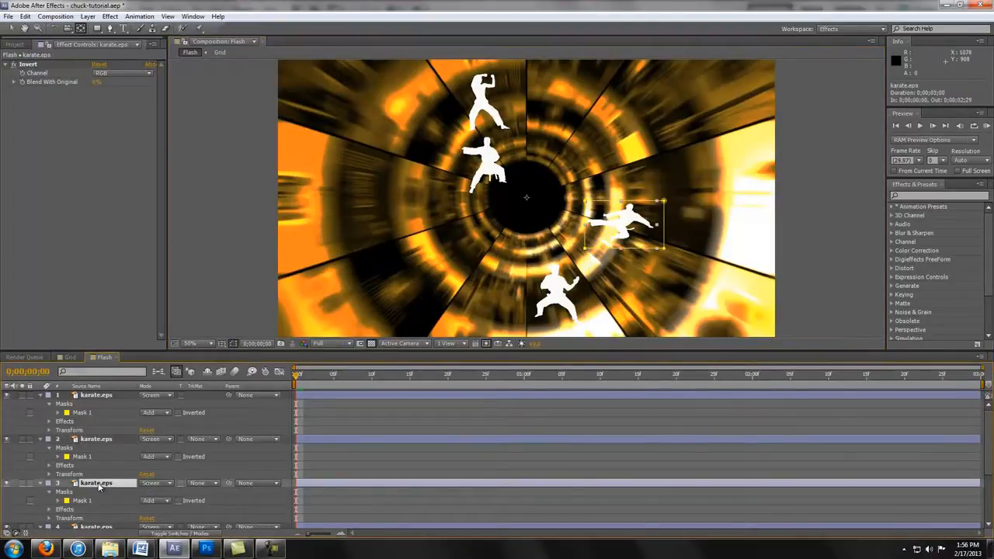
pyautogui.moveTo(526, 198); pyautogui.dragTo(556, 208)
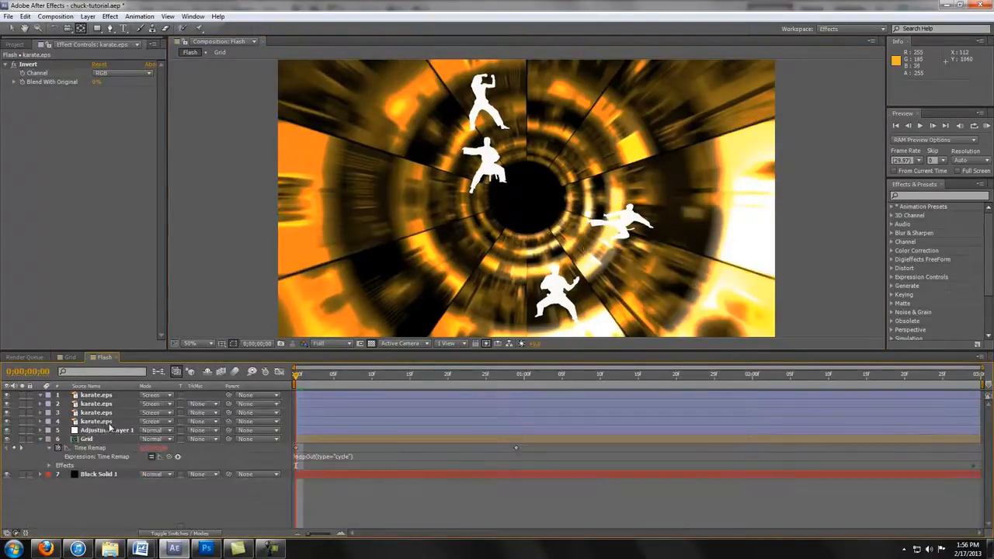
pyautogui.click(109, 422)
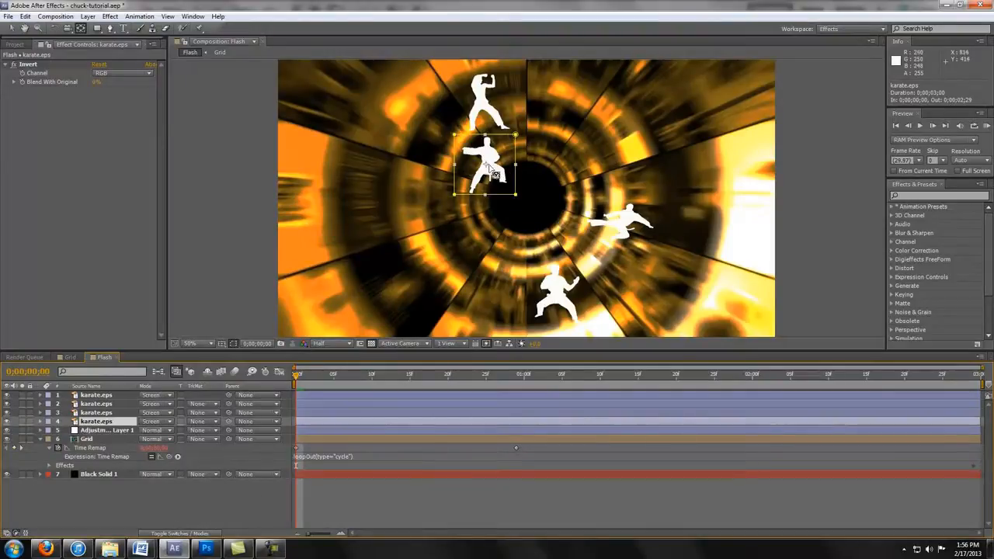
# Move all four karate figures into the black hole at the tunnel's centre so that they overlap
pyautogui.press('v')
pyautogui.moveTo(506, 178); pyautogui.dragTo(548, 200)
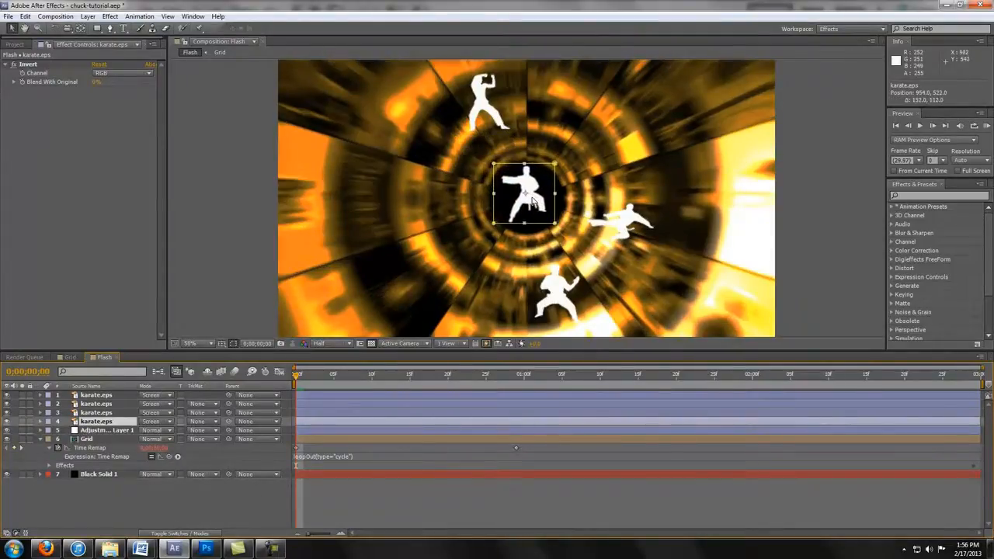
pyautogui.click(125, 412)
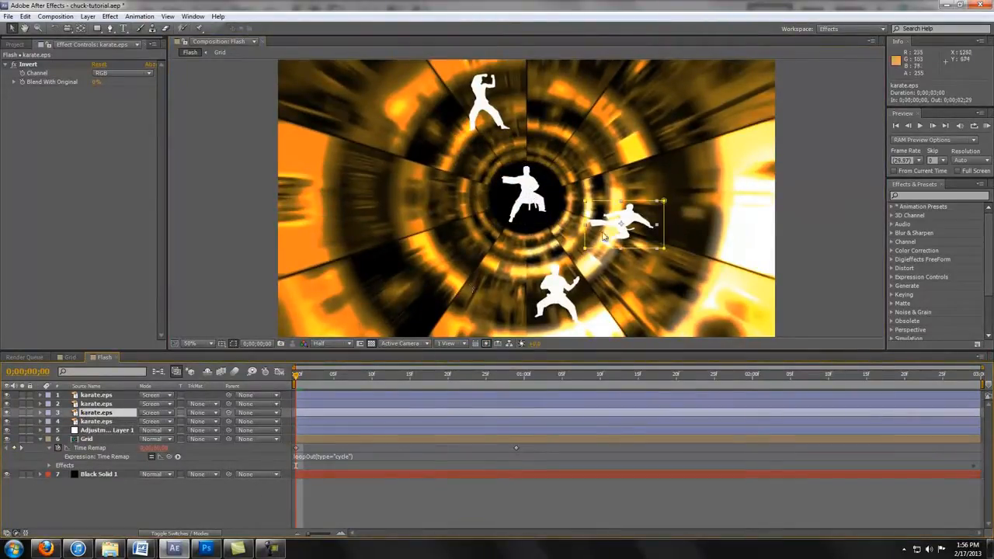
pyautogui.moveTo(635, 232); pyautogui.dragTo(521, 202)
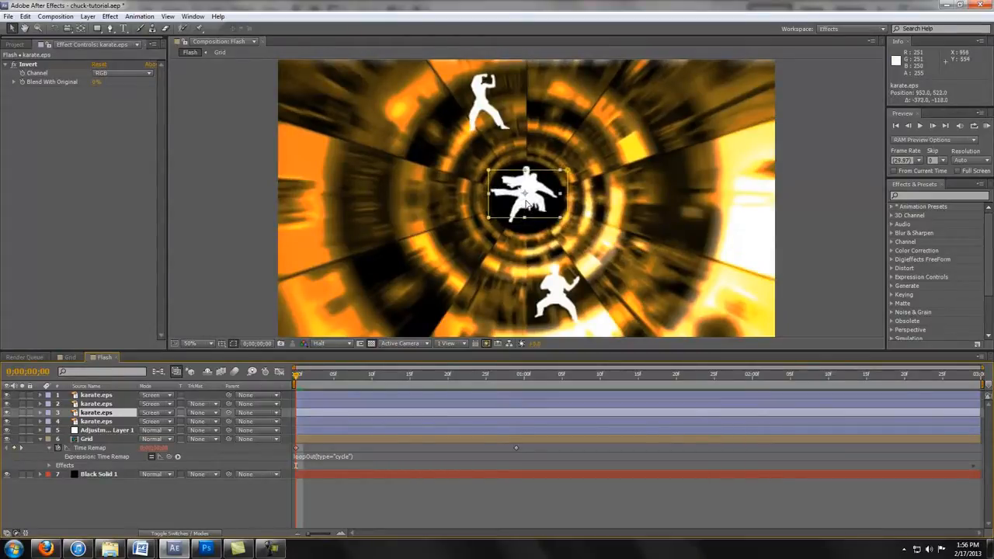
pyautogui.click(116, 404)
pyautogui.moveTo(569, 298); pyautogui.dragTo(536, 200)
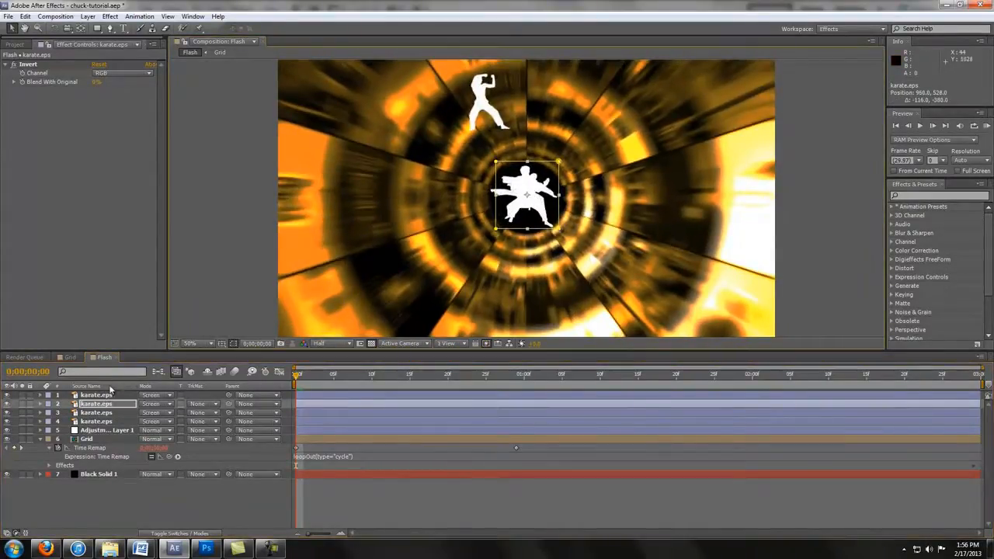
pyautogui.click(508, 124)
pyautogui.moveTo(494, 115); pyautogui.dragTo(535, 208)
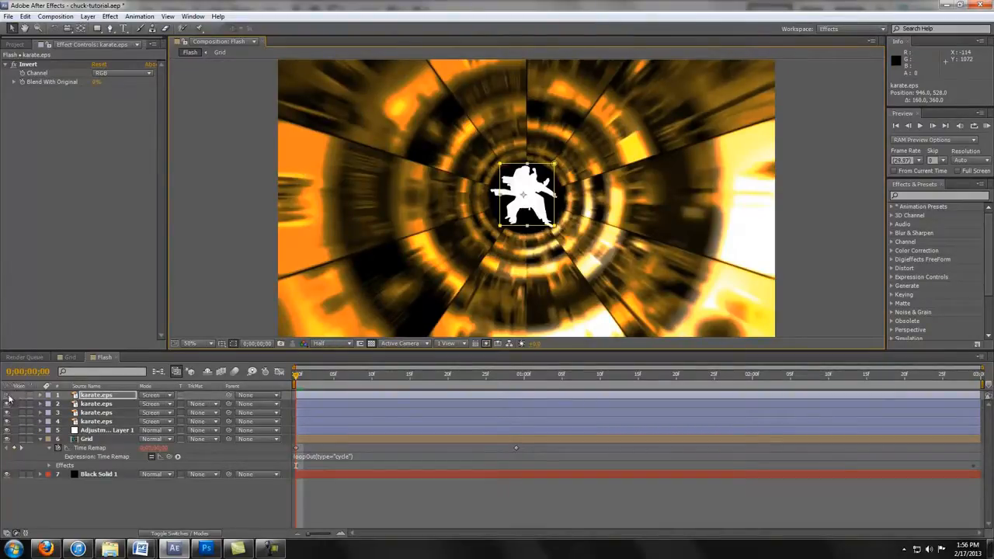
# Hide the upper three karate.eps copies, and turn on 3D and motion blur for all four, including the composition's motion blur
pyautogui.moveTo(8, 397); pyautogui.dragTo(9, 416)
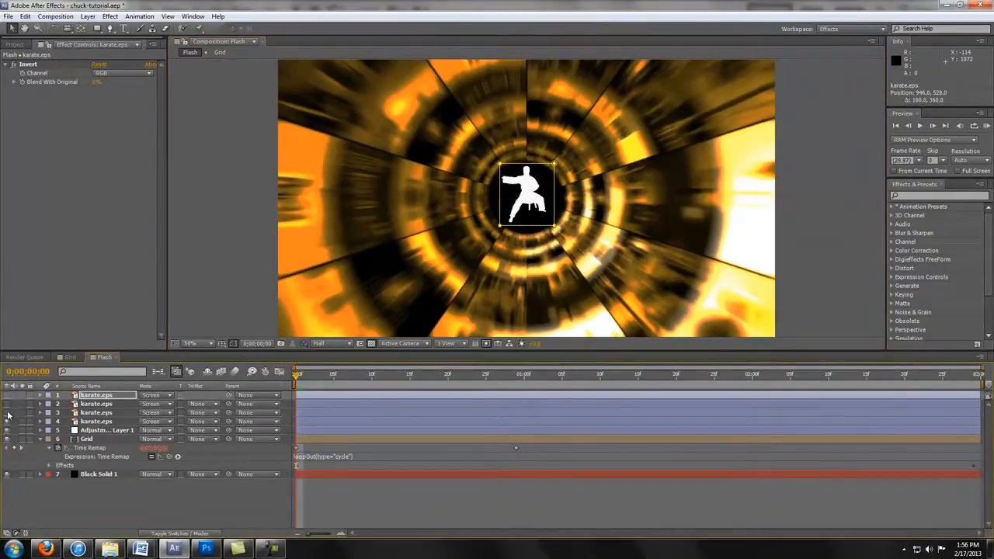
pyautogui.click(98, 421)
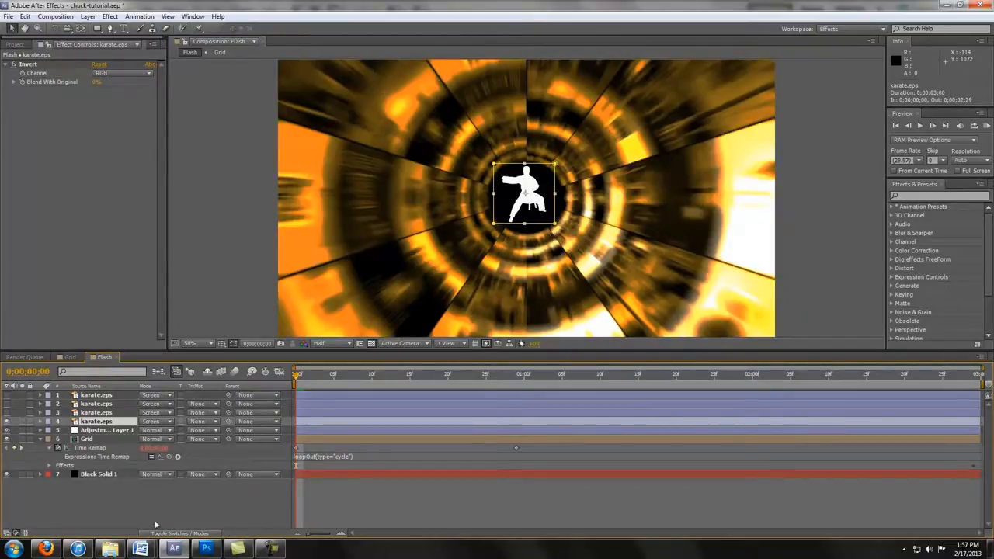
pyautogui.click(182, 534)
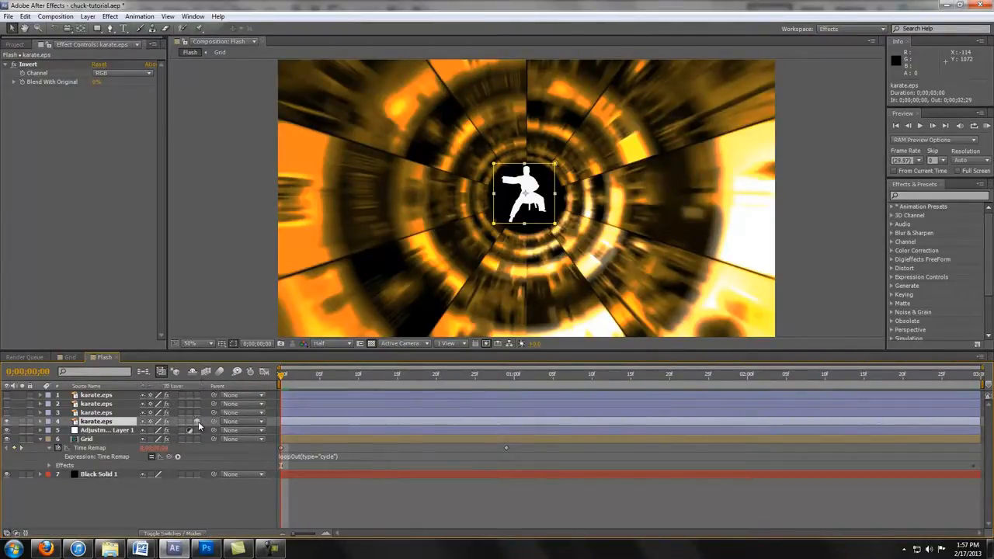
pyautogui.moveTo(198, 421)
pyautogui.mouseDown()
pyautogui.moveTo(197, 395)
pyautogui.moveTo(182, 423)
pyautogui.mouseUp()
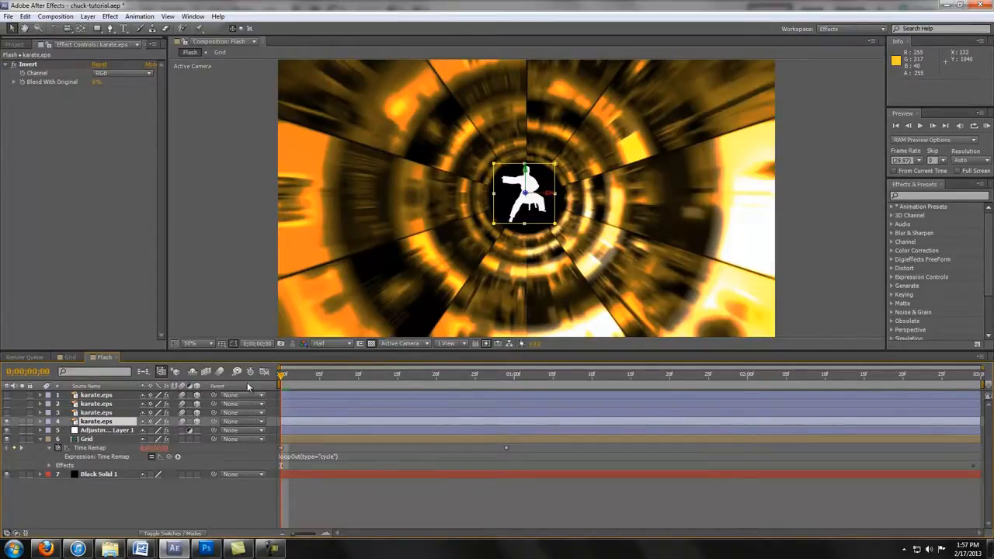
pyautogui.click(220, 372)
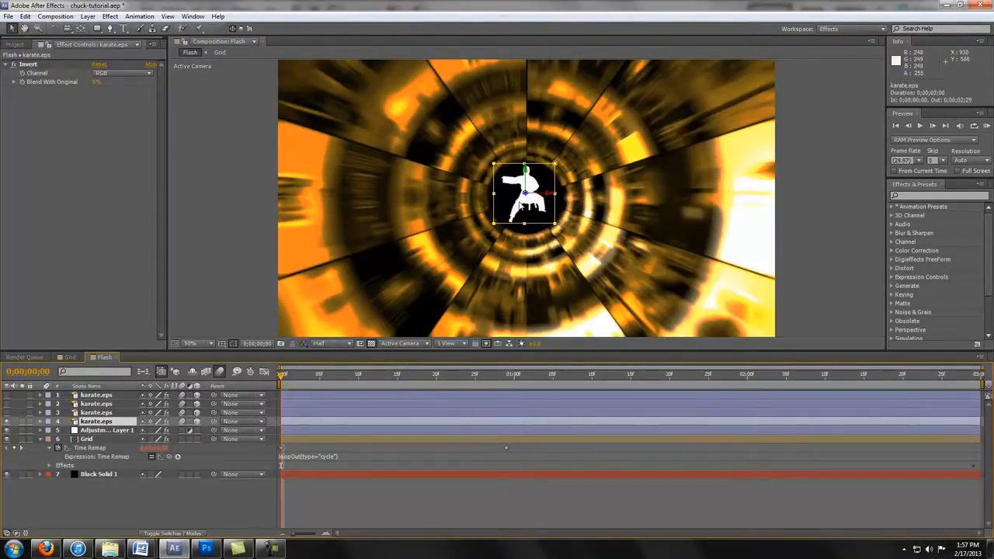
# Push the lowest karate.eps layer back to a Z position of about 4260 and start keyframing its Position at frame 0
pyautogui.moveTo(528, 199); pyautogui.dragTo(424, 205)
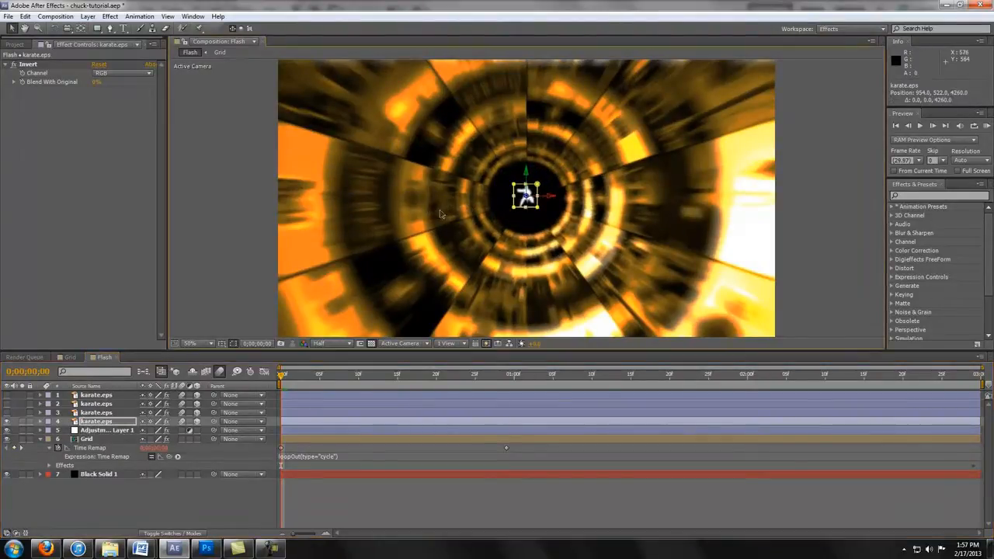
pyautogui.click(115, 423)
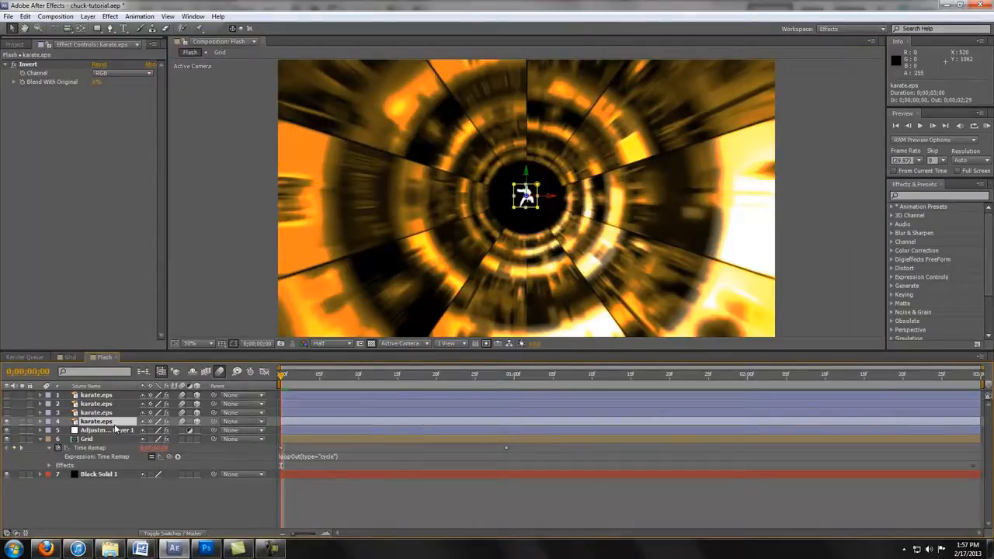
pyautogui.press('p')
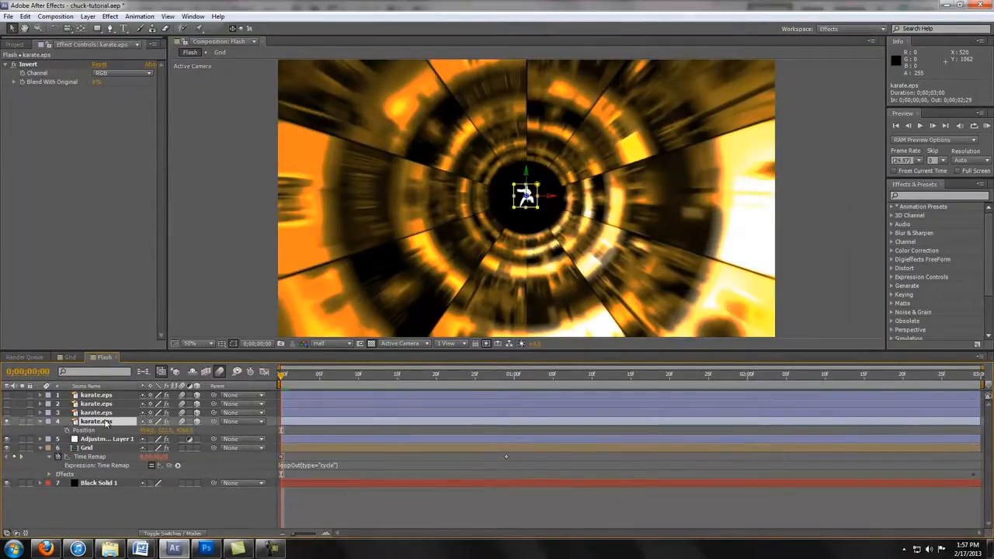
pyautogui.press('p')
pyautogui.press('p')
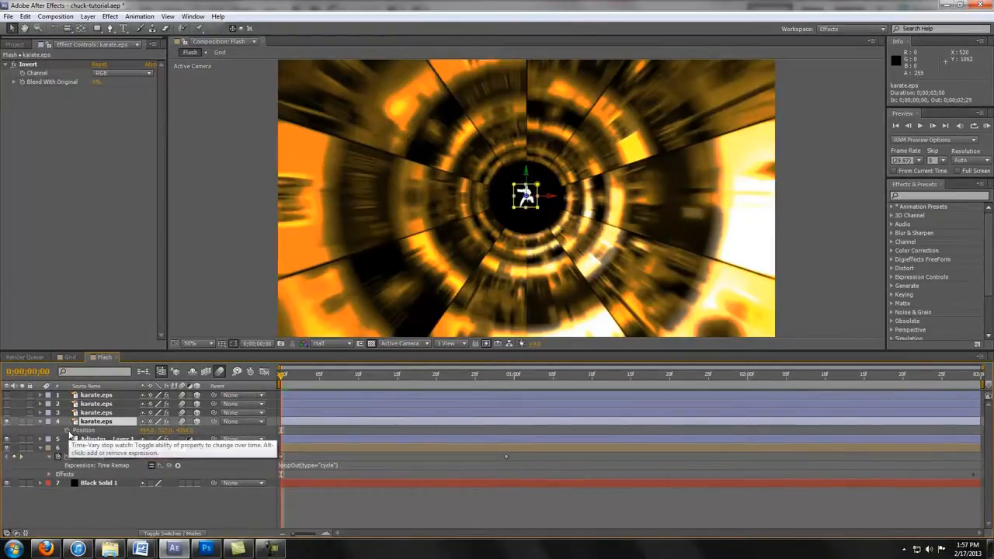
pyautogui.click(68, 430)
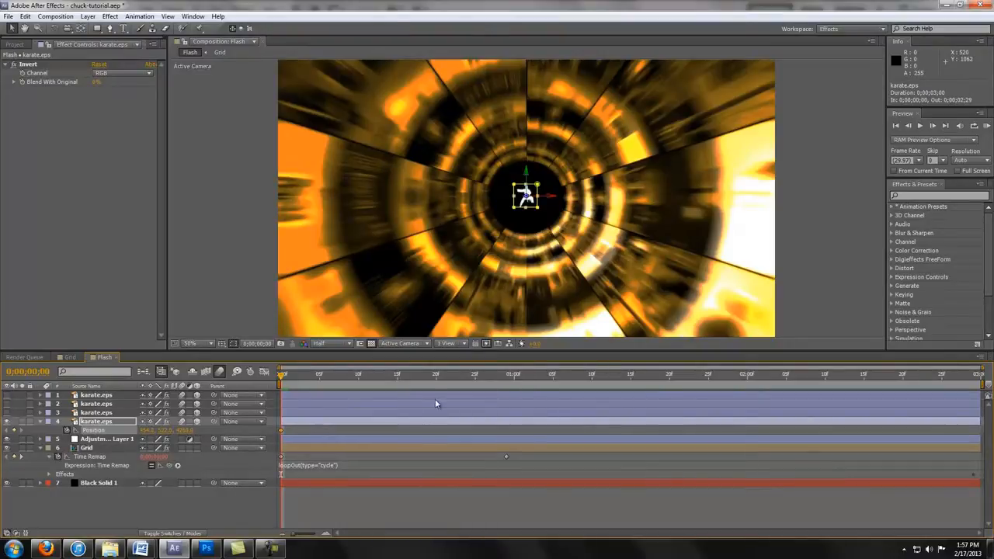
# At frame 20, pull the lowest karate.eps figure forward in Z past the camera to create its end Position keyframe
pyautogui.moveTo(380, 377); pyautogui.dragTo(437, 387)
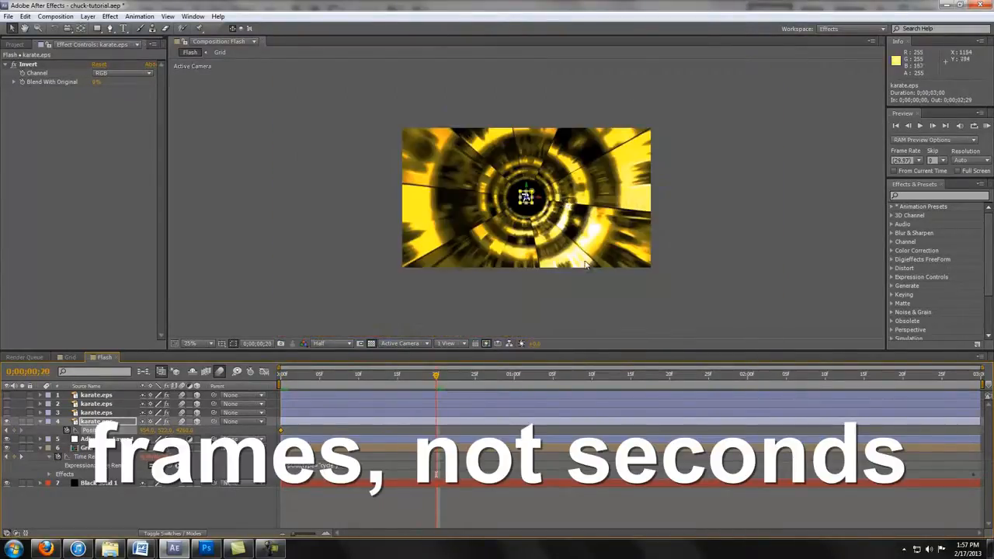
pyautogui.press(',')
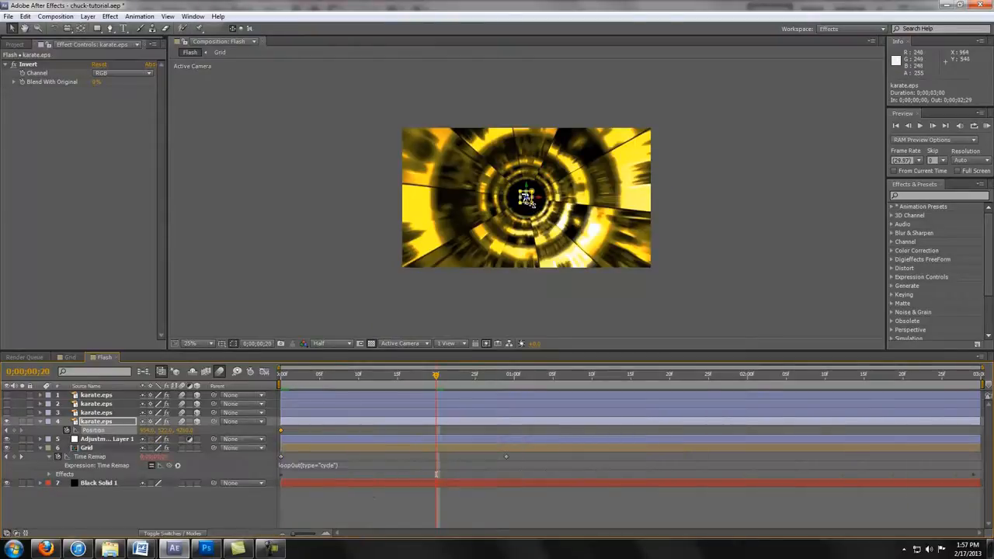
pyautogui.moveTo(531, 203); pyautogui.dragTo(714, 295)
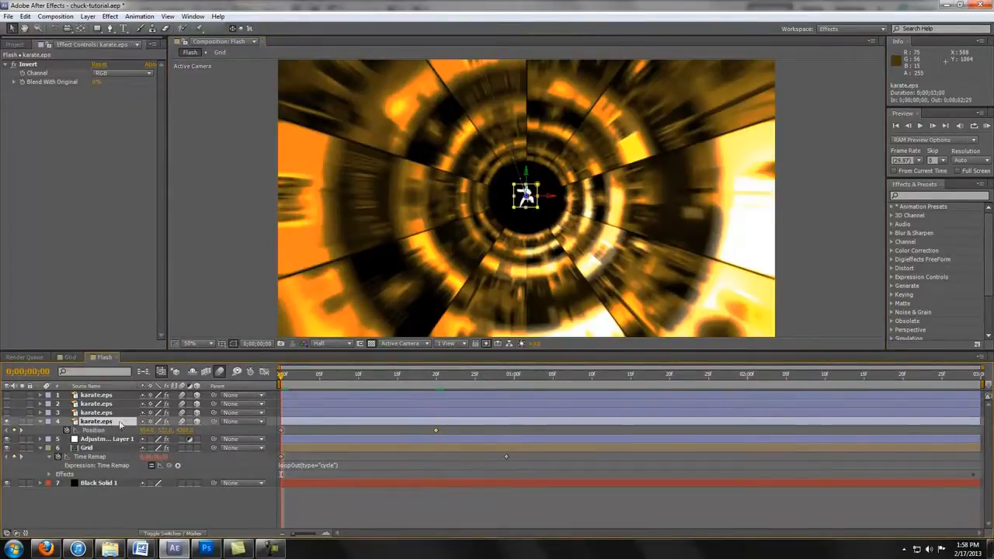
# Keyframe the lowest karate.eps layer's Opacity from 0% at frame 0 to 100% at frame 5
pyautogui.press('t')
pyautogui.click(67, 431)
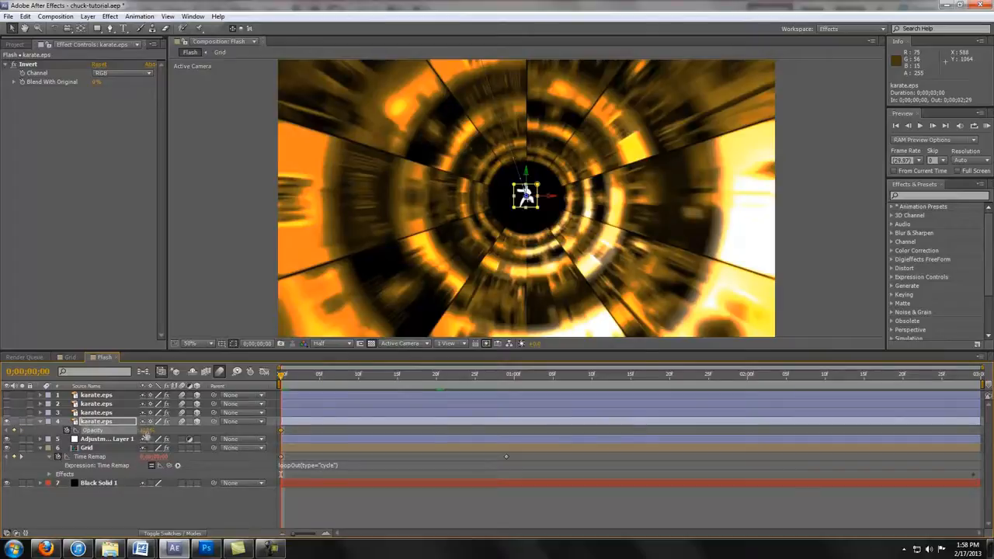
pyautogui.moveTo(130, 430); pyautogui.dragTo(49, 430)
pyautogui.click(316, 378)
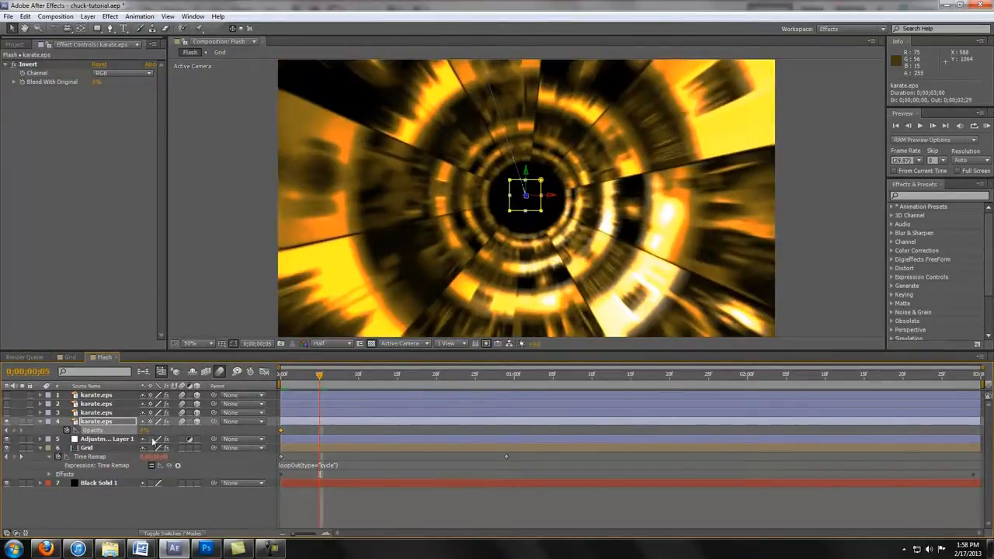
pyautogui.moveTo(145, 430); pyautogui.dragTo(226, 430)
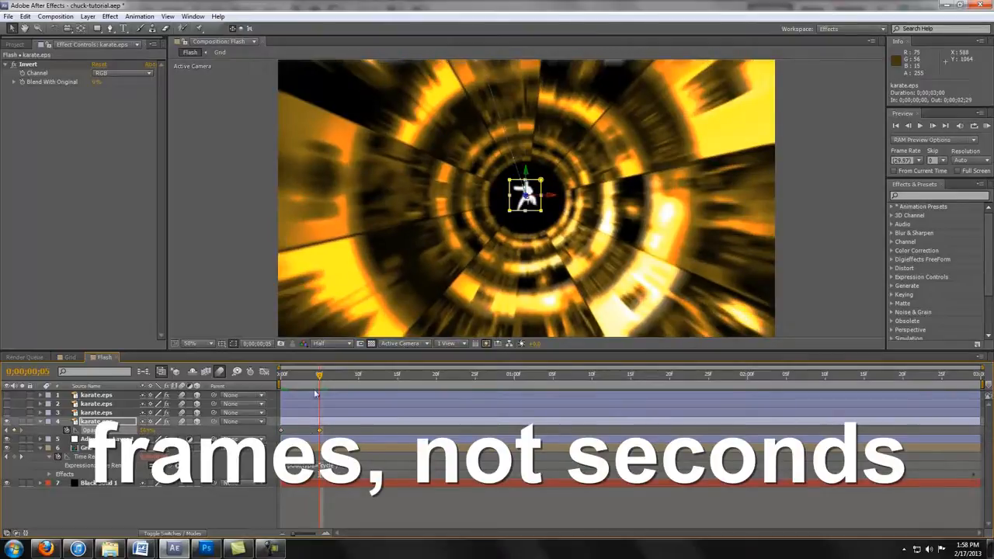
# Return to frame 20 and copy both Position keyframes of the lowest karate.eps layer
pyautogui.moveTo(318, 378); pyautogui.dragTo(433, 393)
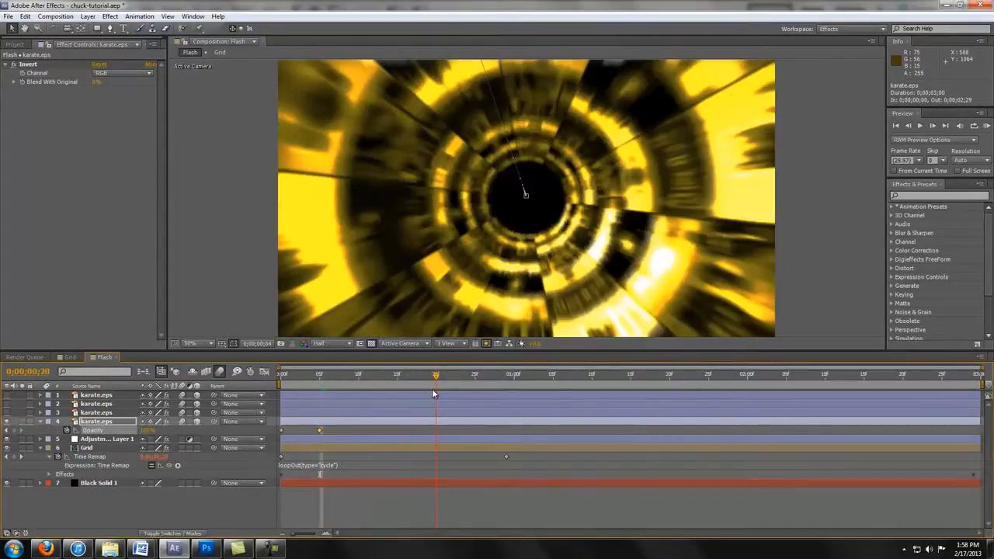
pyautogui.press('p')
pyautogui.press(',')
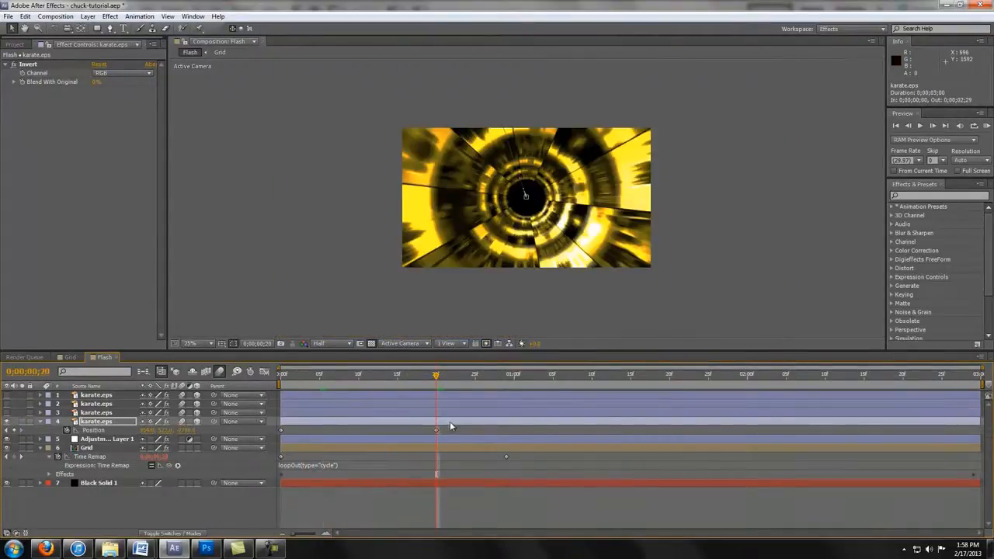
pyautogui.moveTo(453, 433); pyautogui.dragTo(304, 419)
pyautogui.click(303, 420)
pyautogui.moveTo(454, 434); pyautogui.dragTo(278, 441)
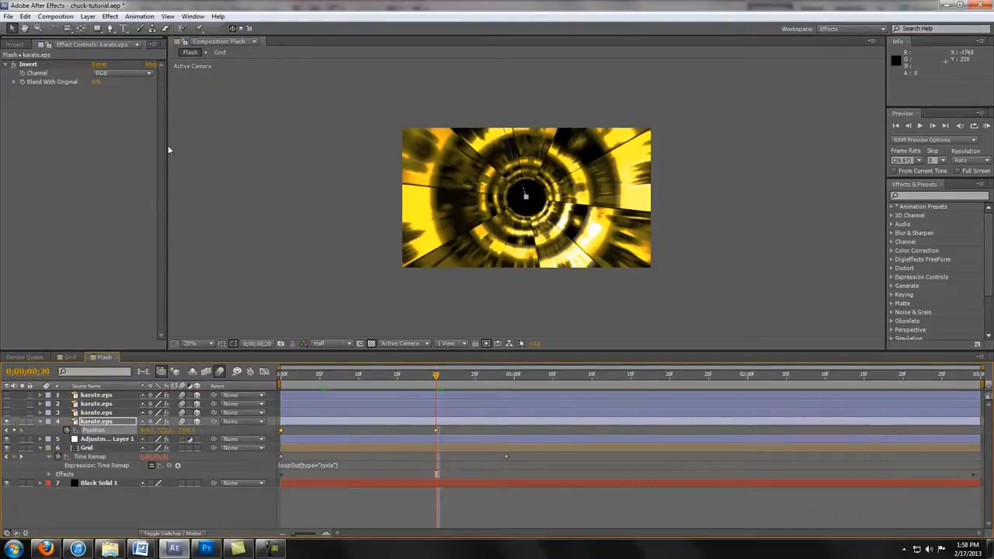
pyautogui.click(25, 17)
pyautogui.click(40, 78)
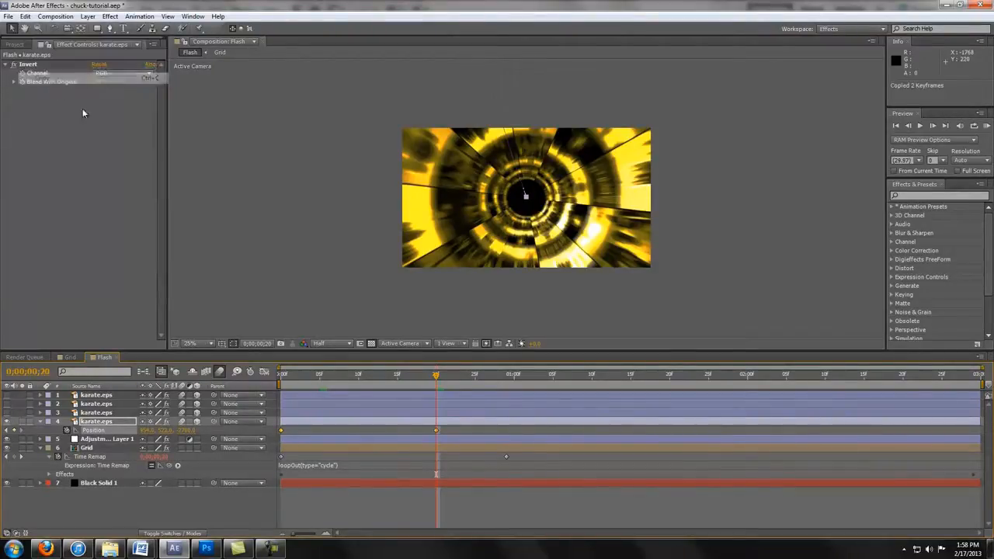
# Paste the copied Position keyframes at frame 20 onto the third karate.eps layer and make that layer visible
pyautogui.moveTo(435, 382)
pyautogui.mouseDown()
pyautogui.moveTo(415, 379)
pyautogui.moveTo(430, 380)
pyautogui.mouseUp()
pyautogui.click(419, 413)
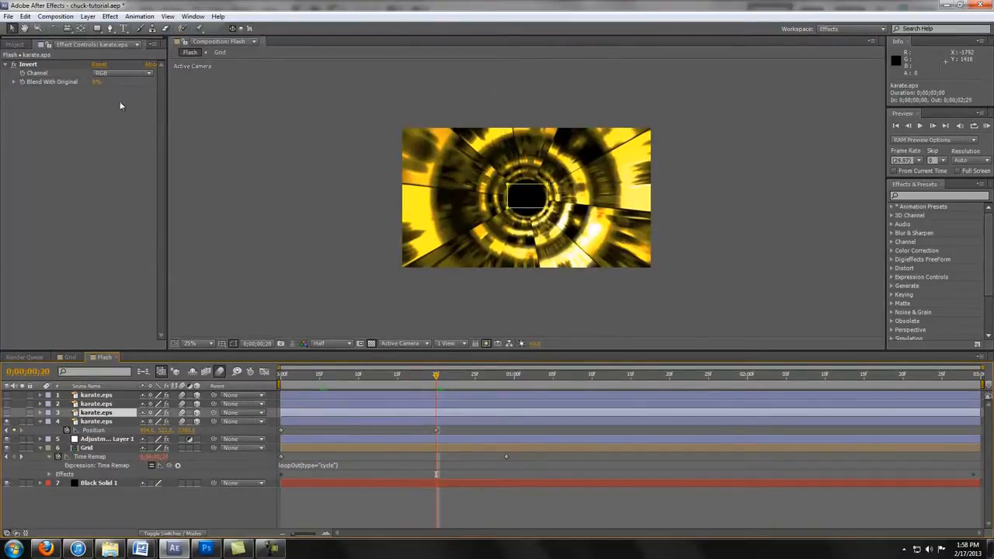
pyautogui.click(25, 16)
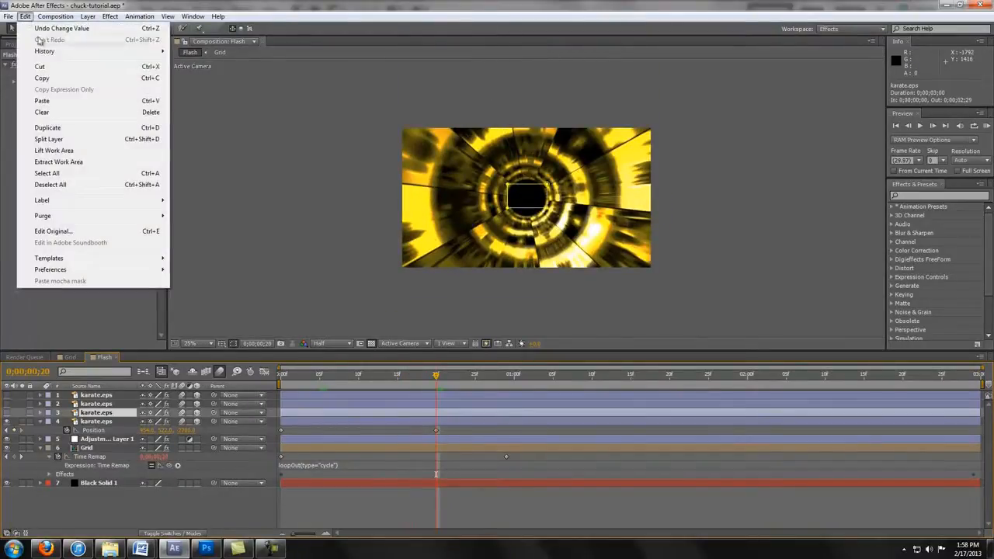
pyautogui.click(42, 100)
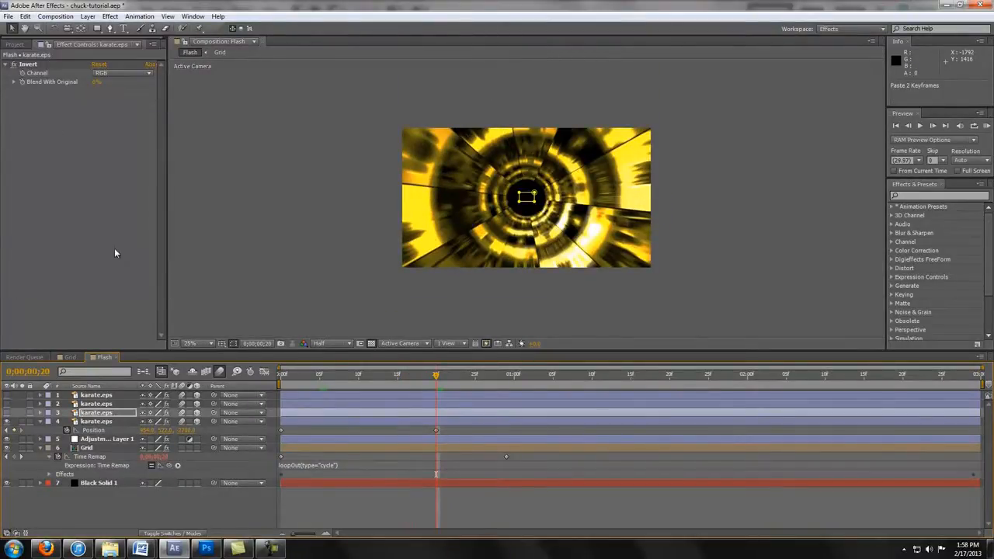
pyautogui.click(7, 414)
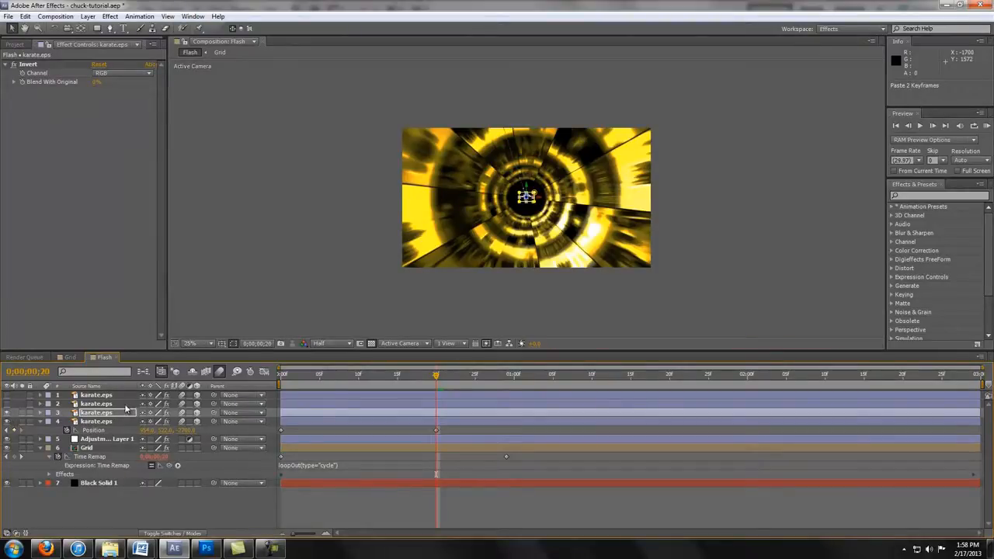
# Shift the third karate.eps layer one frame earlier so that it starts at frame 19
pyautogui.press('.')
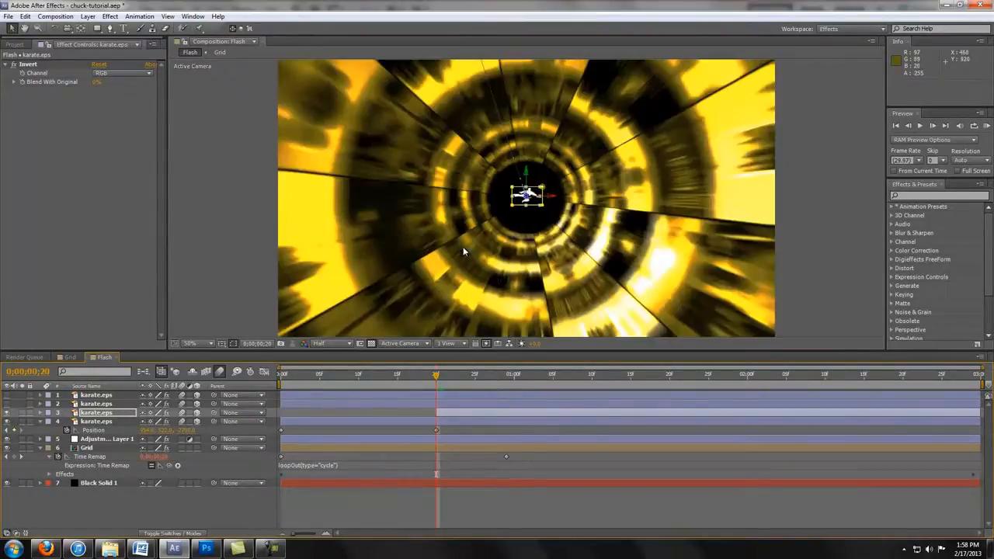
pyautogui.moveTo(441, 376)
pyautogui.mouseDown()
pyautogui.moveTo(618, 384)
pyautogui.moveTo(434, 388)
pyautogui.mouseUp()
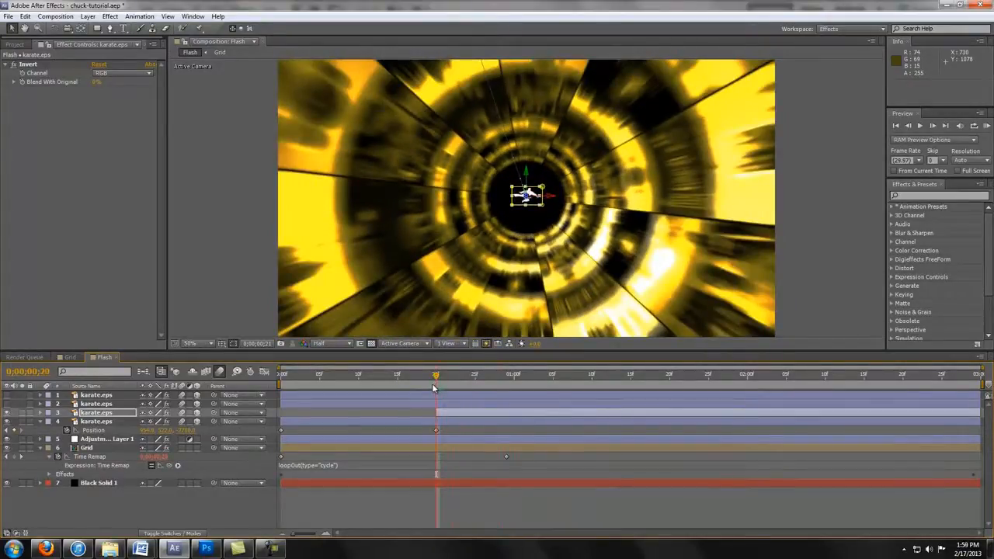
pyautogui.moveTo(432, 389); pyautogui.dragTo(425, 388)
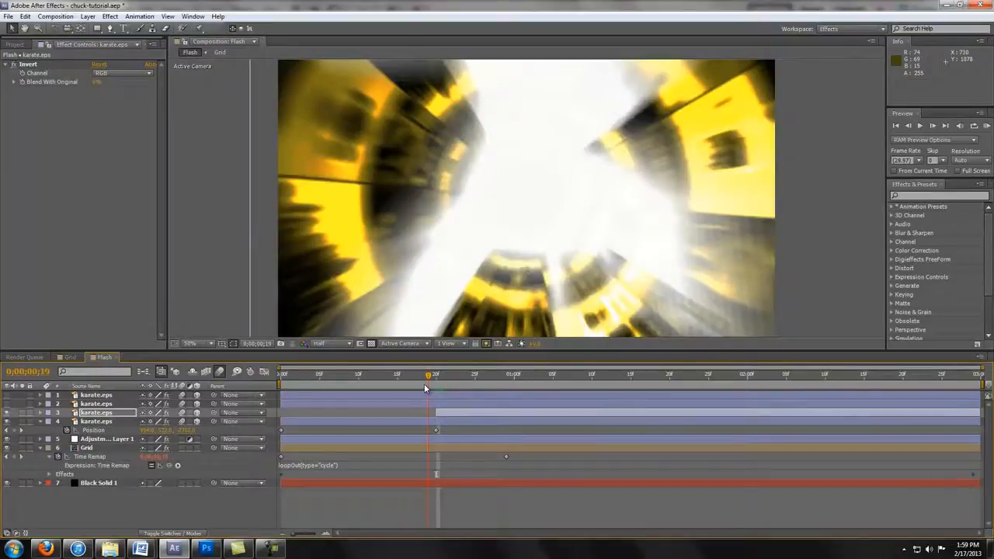
pyautogui.scroll(-1, 592, 151)
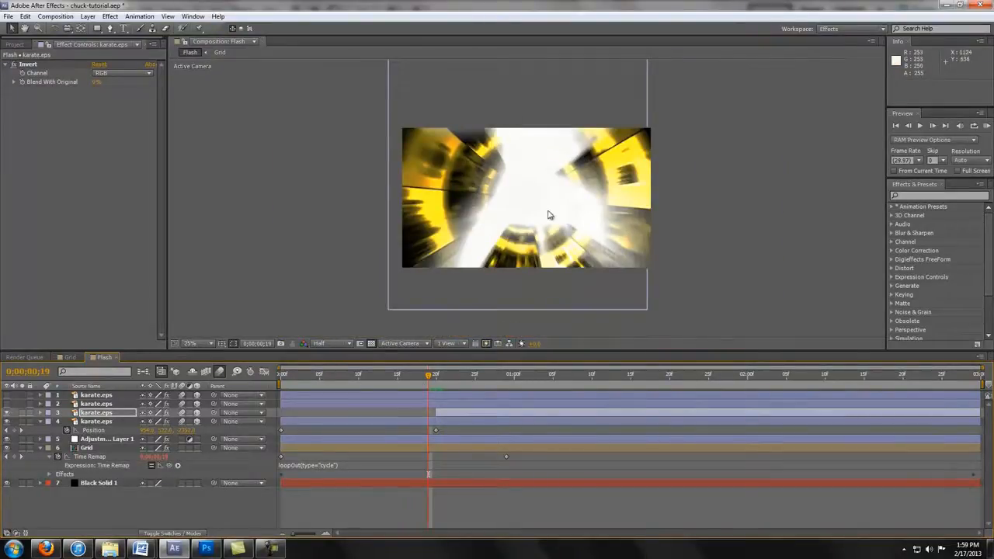
pyautogui.moveTo(454, 417); pyautogui.dragTo(433, 420)
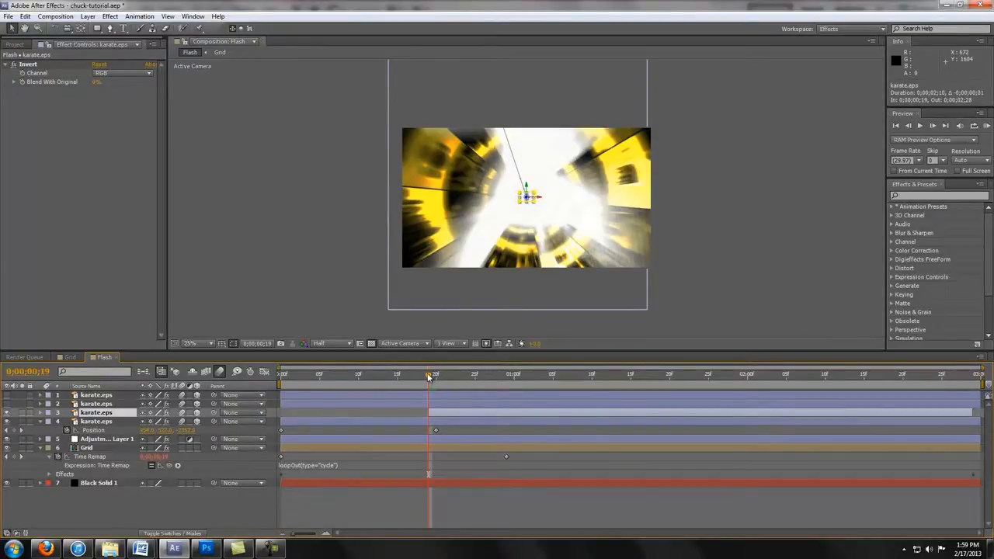
# At 0;00;02;17, set the topmost karate.eps layer's end Position Z to about -1653 so the last figure stops in full view
pyautogui.moveTo(431, 377); pyautogui.dragTo(845, 392)
pyautogui.press('p')
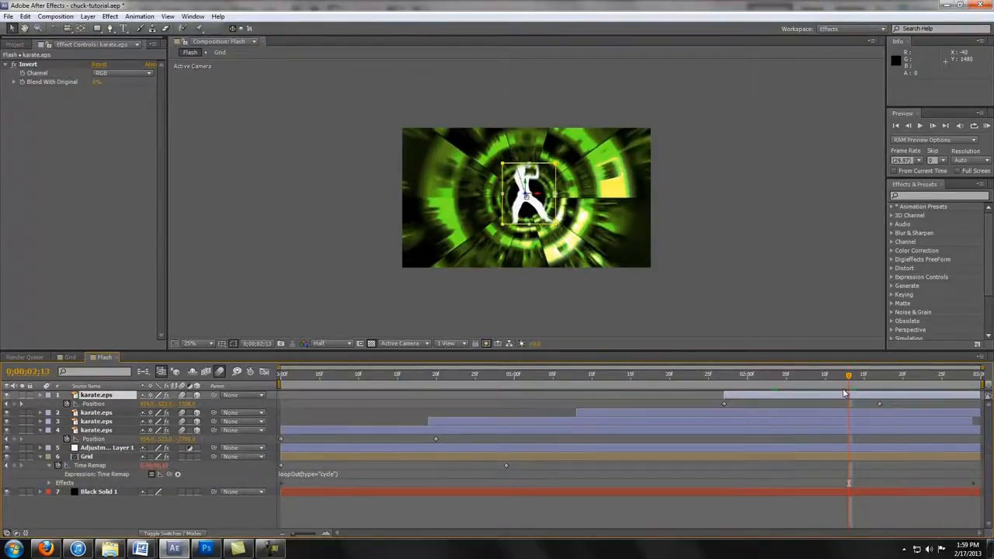
pyautogui.click(877, 382)
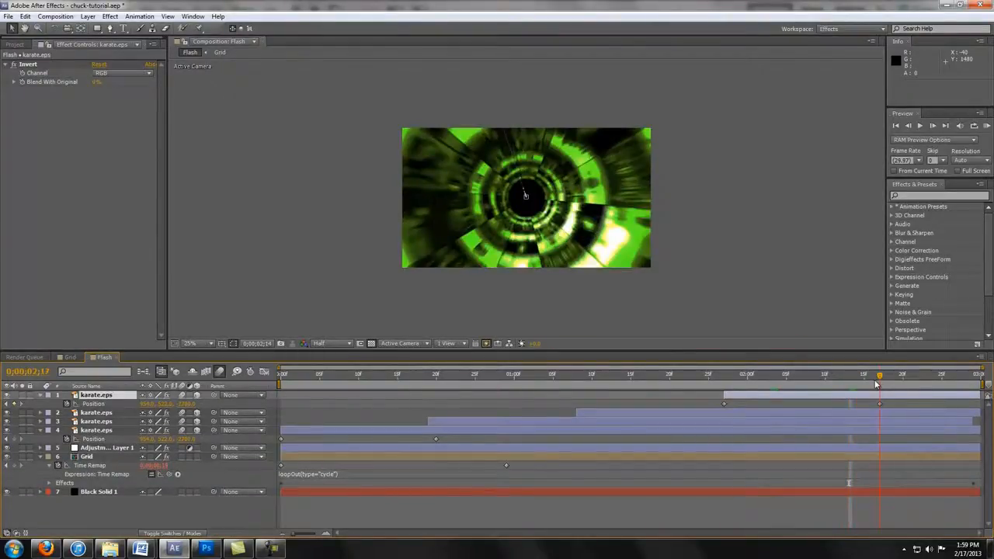
pyautogui.moveTo(186, 404); pyautogui.dragTo(250, 406)
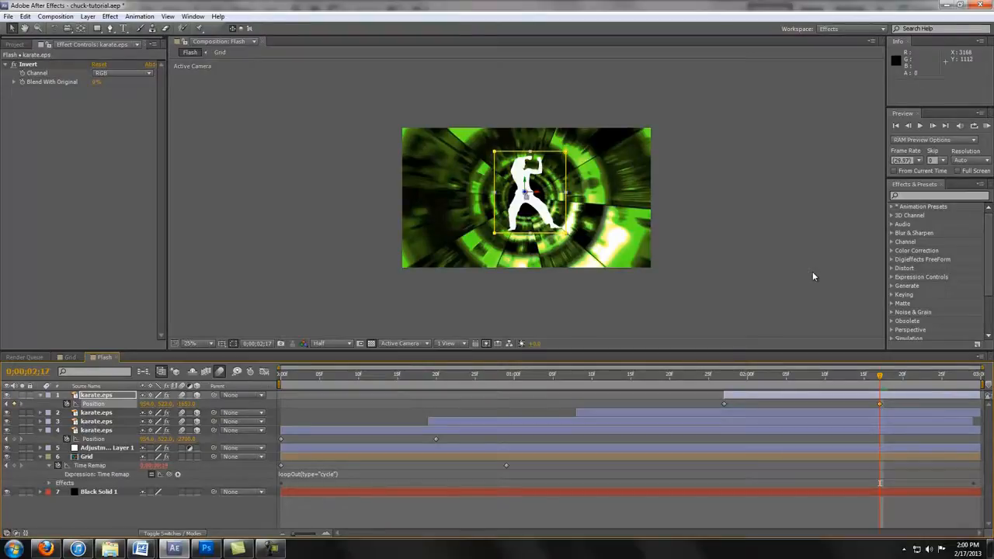
# Move all four karate.eps layers below the adjustment layer and preview the animation from the start
pyautogui.keyDown('shift'); pyautogui.click(105, 431); pyautogui.keyUp('shift')
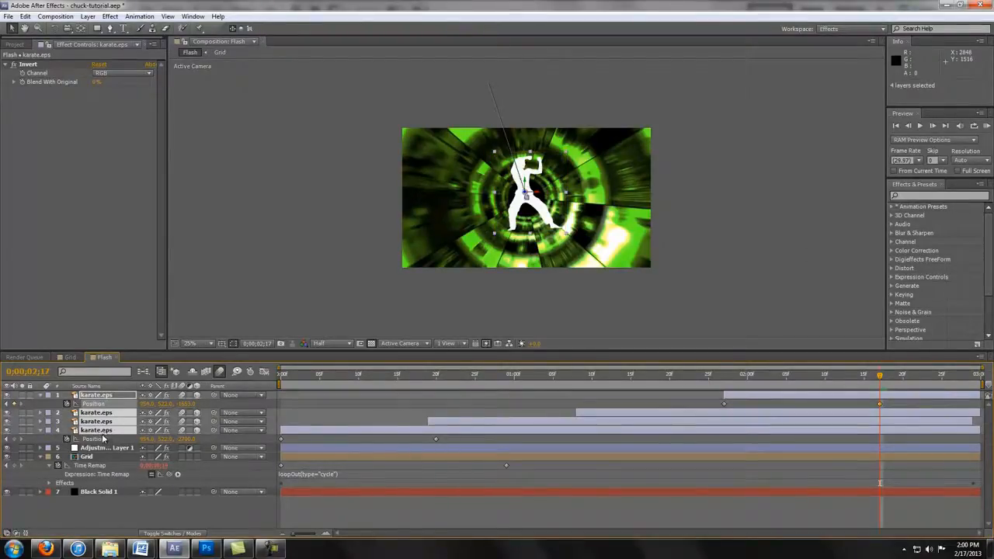
pyautogui.moveTo(102, 434); pyautogui.dragTo(98, 453)
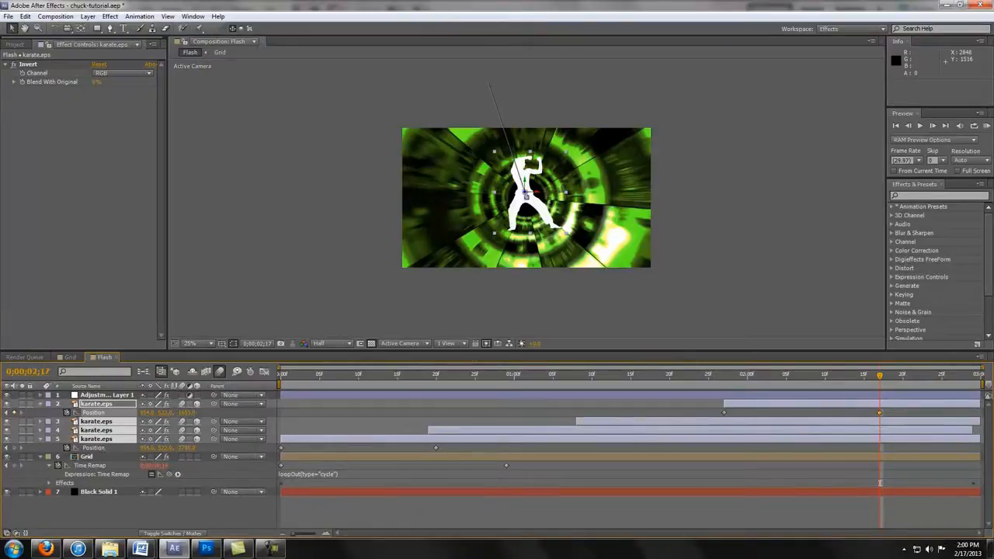
pyautogui.click(619, 299)
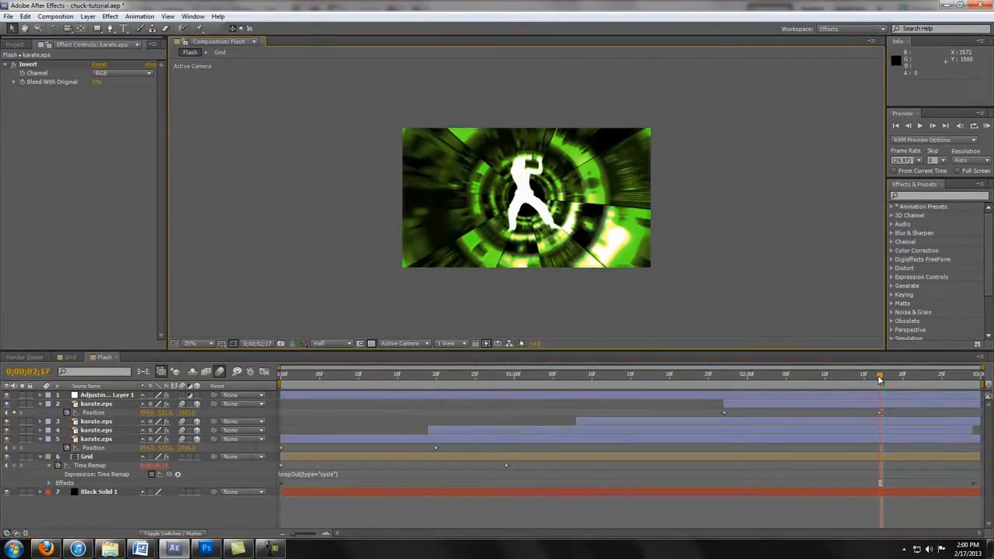
pyautogui.moveTo(878, 379)
pyautogui.mouseDown()
pyautogui.moveTo(355, 380)
pyautogui.moveTo(258, 371)
pyautogui.mouseUp()
pyautogui.press('KP_0')
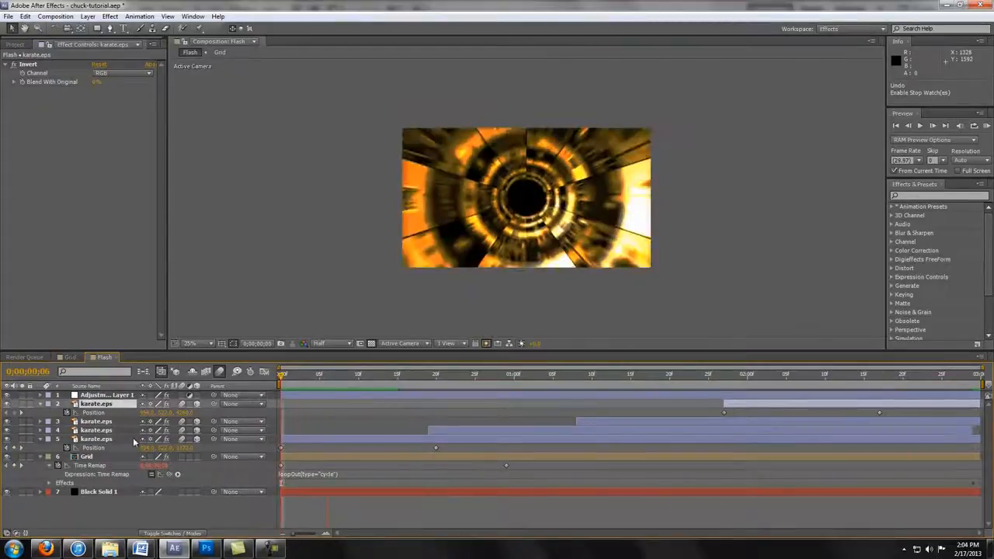
# Add the expression wiggle(3,5) to the lowest karate.eps layer's Position, scrub through its flight and return to frame 0
pyautogui.click(95, 450)
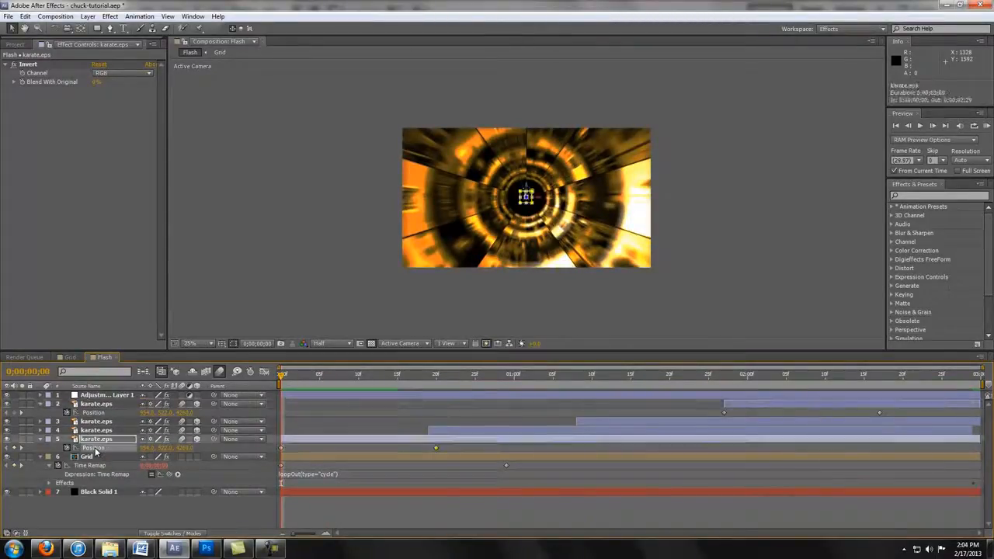
pyautogui.keyDown('alt'); pyautogui.click(67, 449); pyautogui.keyUp('alt')
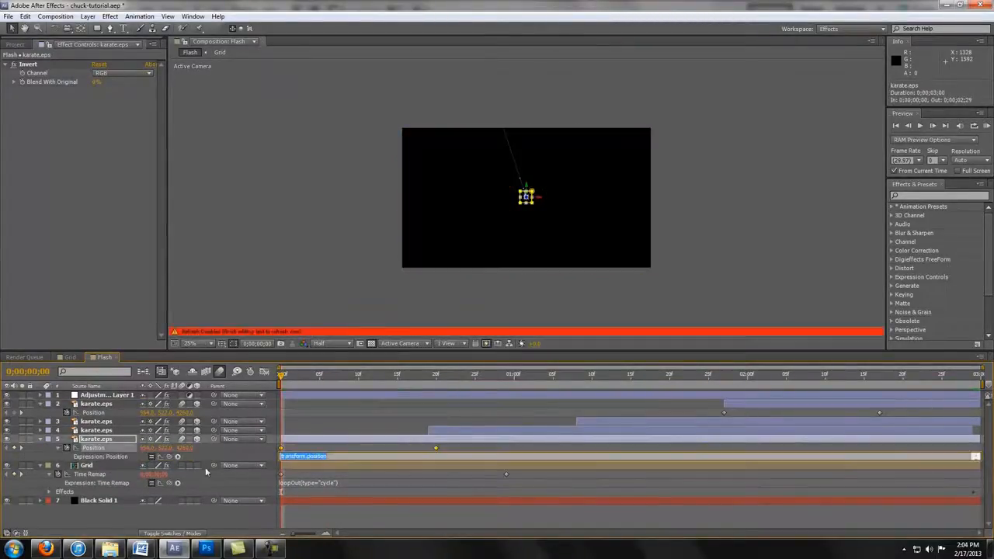
pyautogui.write('wigg')
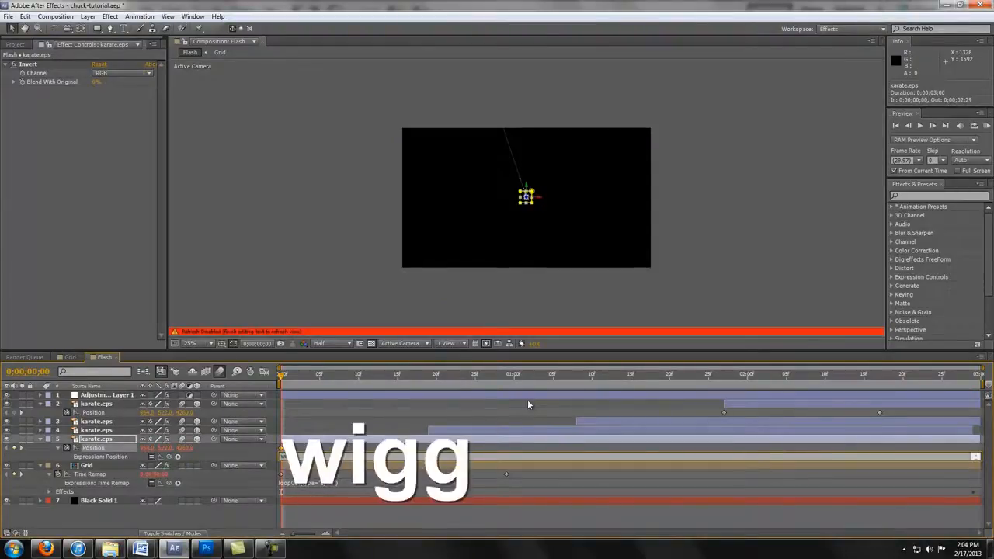
pyautogui.write('le(3,5)')
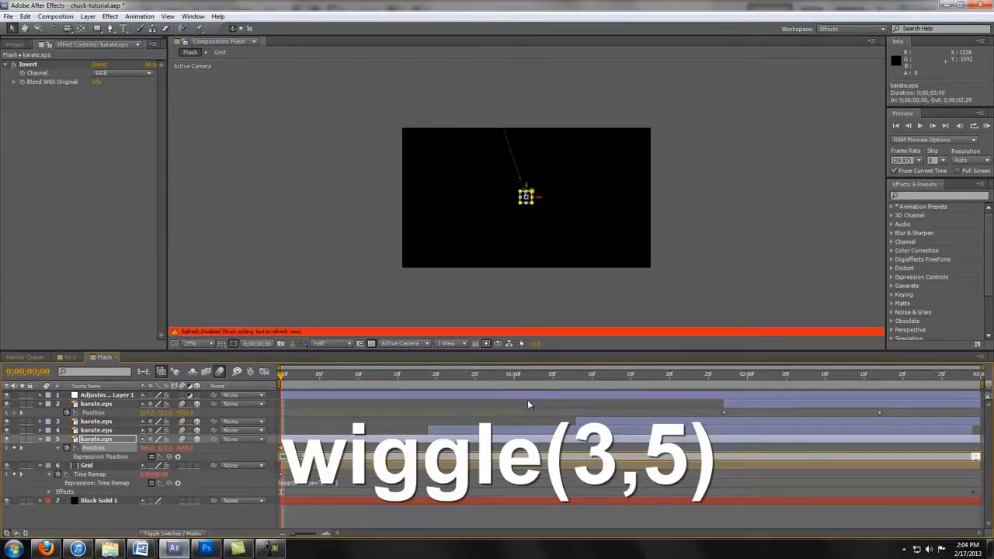
pyautogui.click(528, 401)
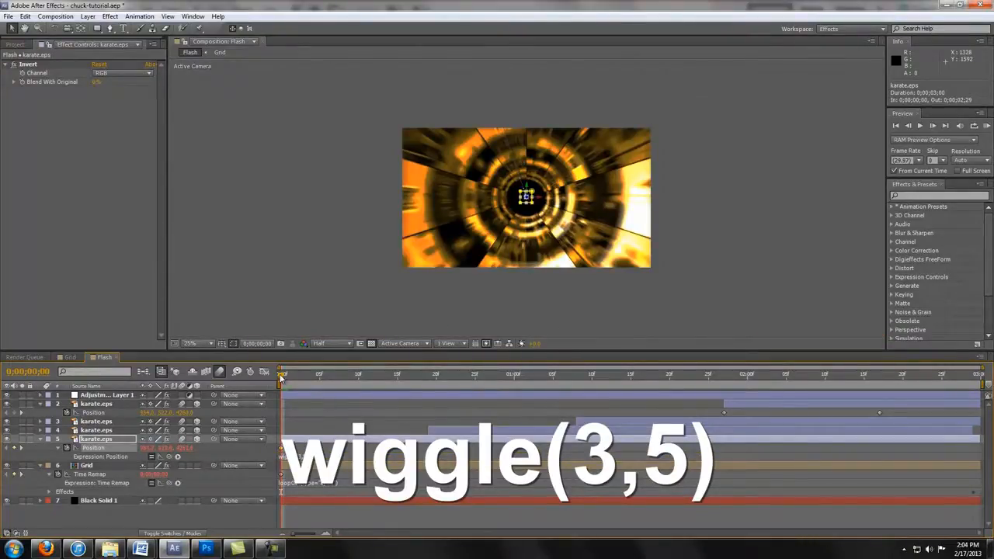
pyautogui.moveTo(281, 378); pyautogui.dragTo(440, 402)
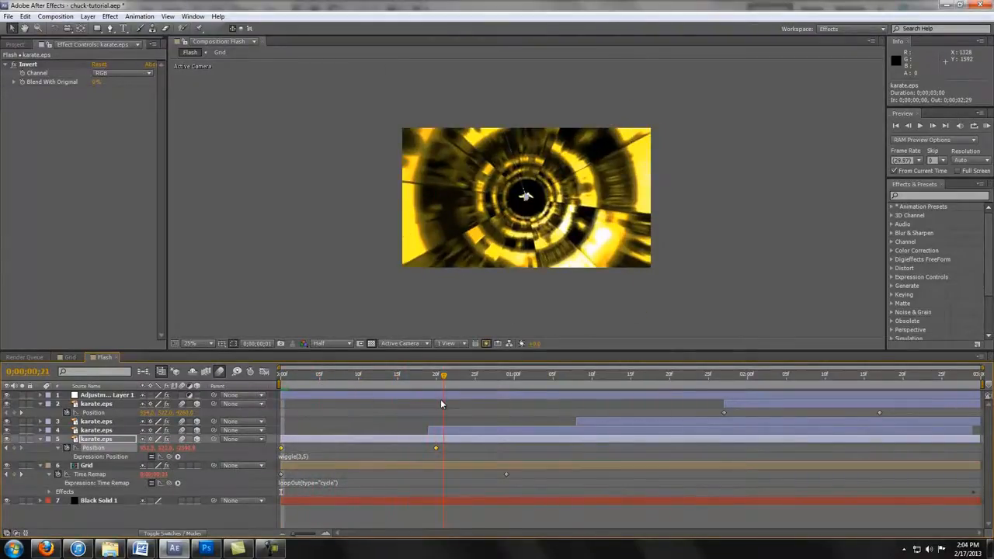
pyautogui.press('Home')
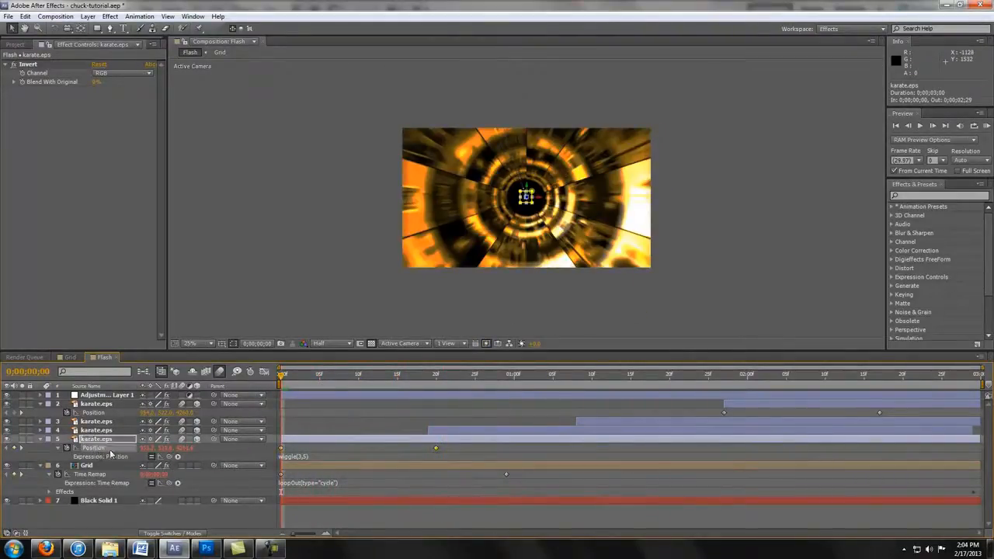
# Copy only the Position expression of the lowest karate.eps layer, paste it onto the other three karate.eps layers, and scrub to the end
pyautogui.click(25, 16)
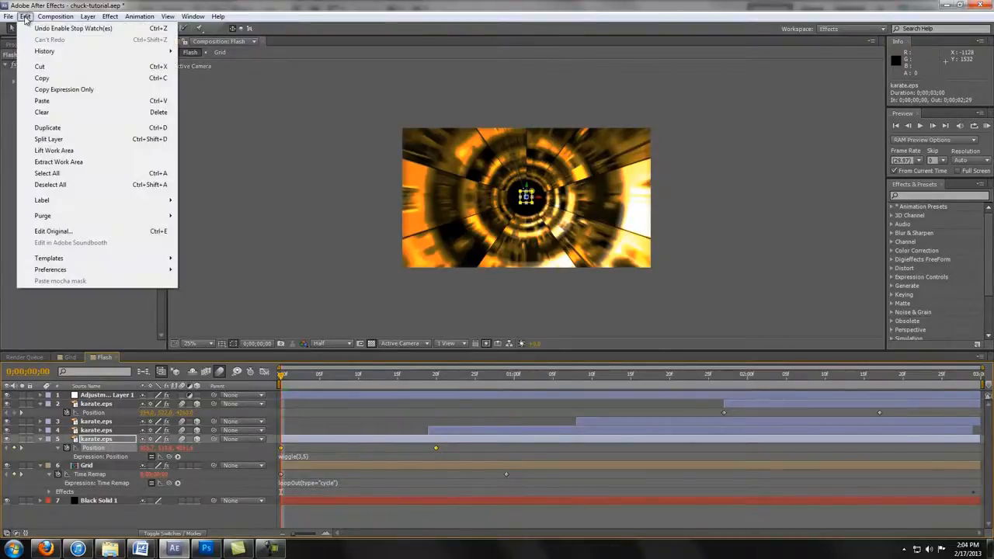
pyautogui.click(79, 90)
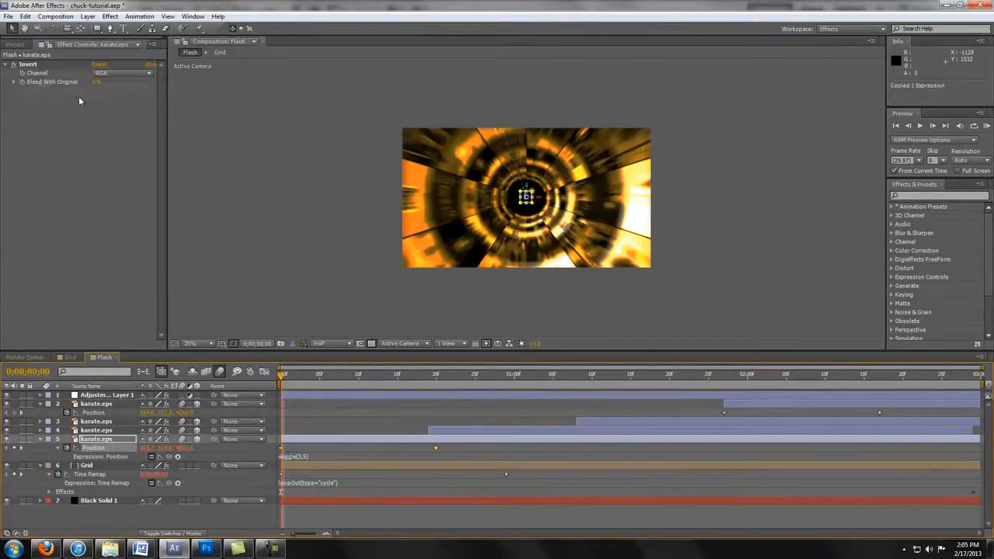
pyautogui.click(97, 431)
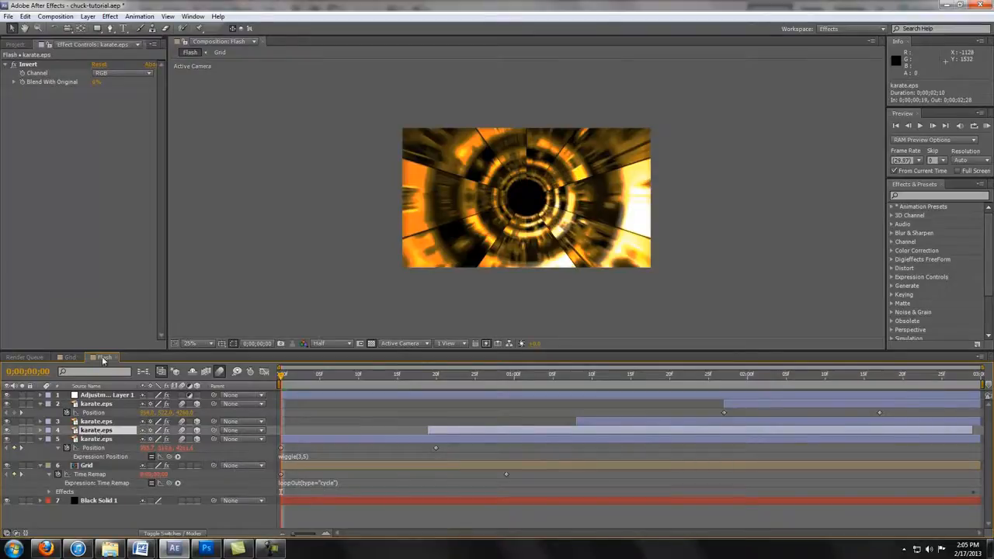
pyautogui.keyDown('shift'); pyautogui.click(89, 404); pyautogui.keyUp('shift')
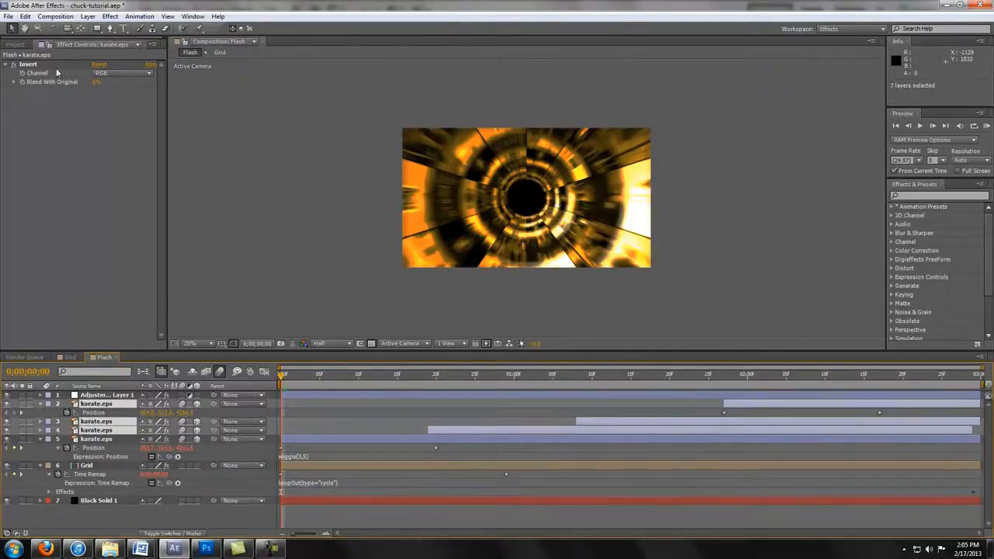
pyautogui.click(26, 16)
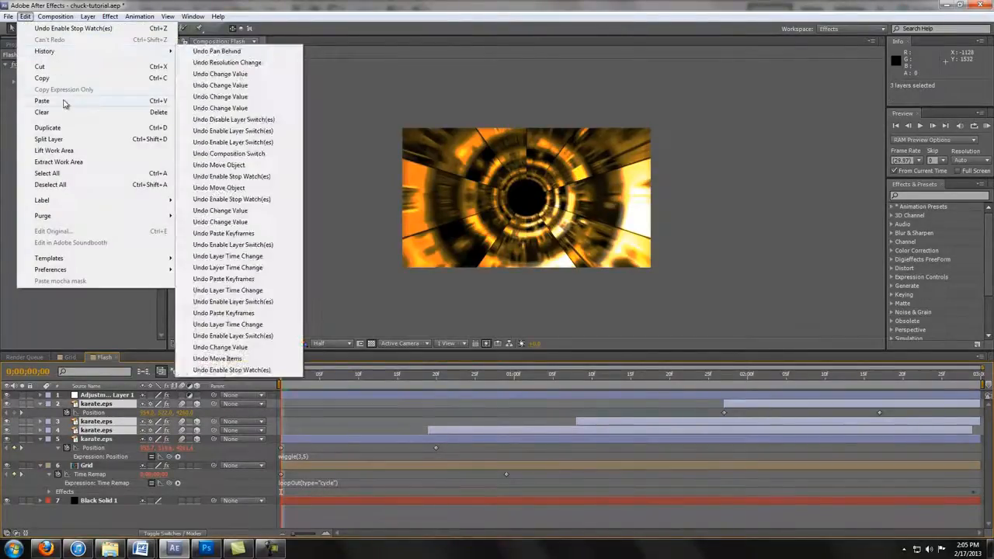
pyautogui.click(42, 100)
pyautogui.click(625, 415)
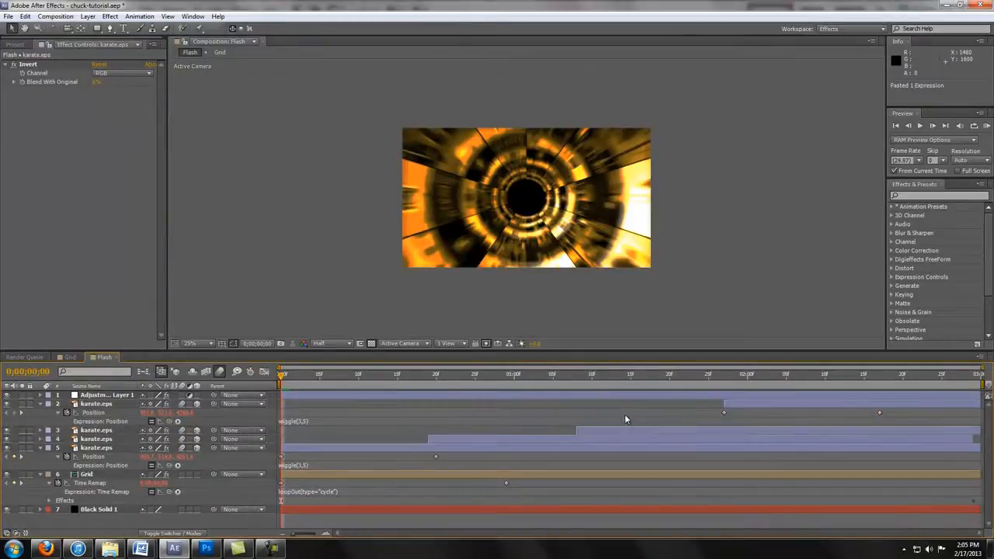
pyautogui.click(731, 382)
pyautogui.moveTo(738, 384); pyautogui.dragTo(979, 399)
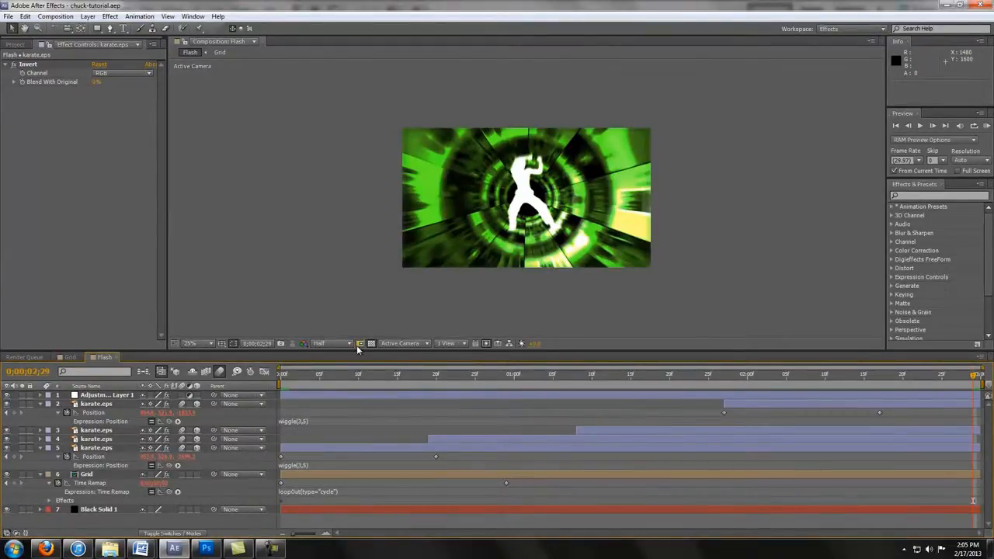
# Create a new composition from the Flash composition and rename it "- Main"
pyautogui.click(23, 46)
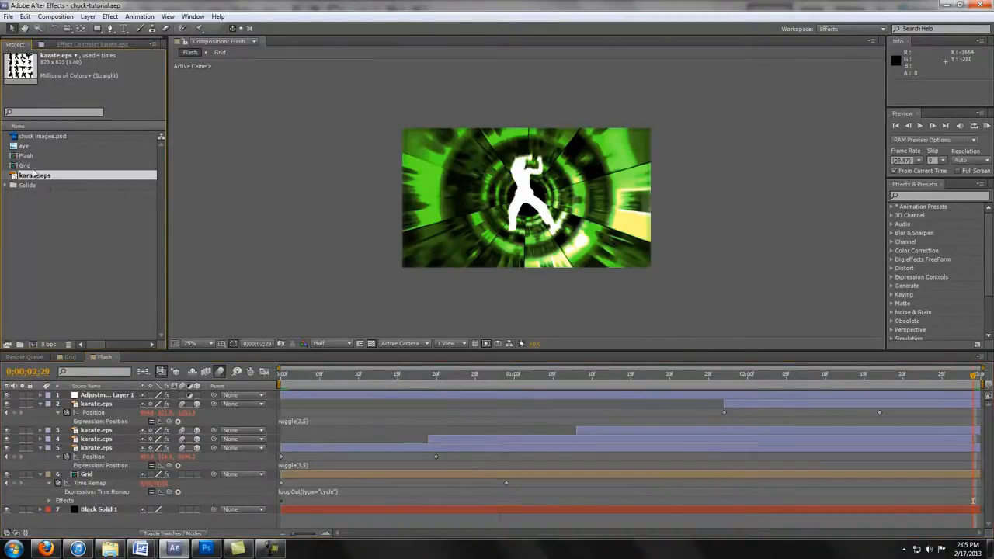
pyautogui.moveTo(27, 157); pyautogui.dragTo(34, 342)
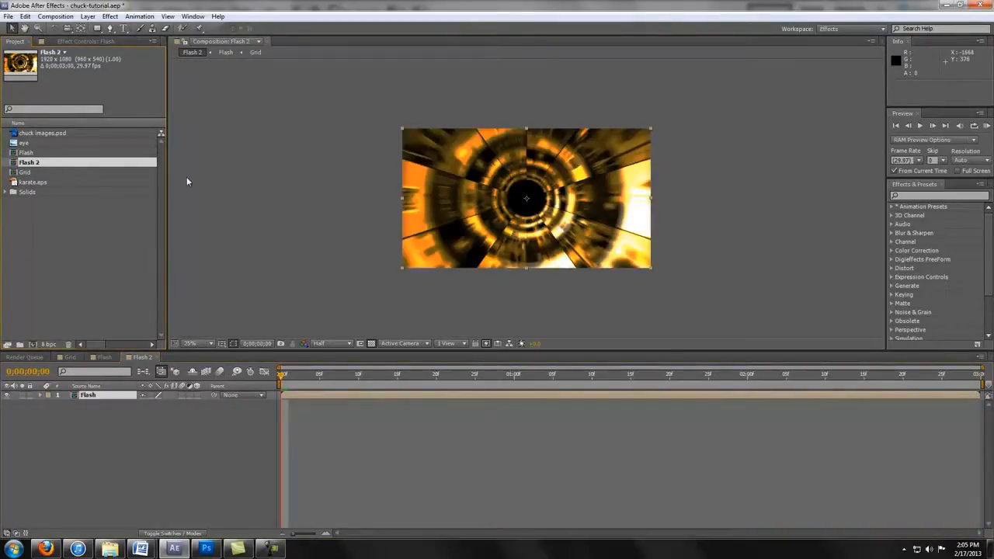
pyautogui.press('Return')
pyautogui.press('BackSpace')
pyautogui.write('- M')
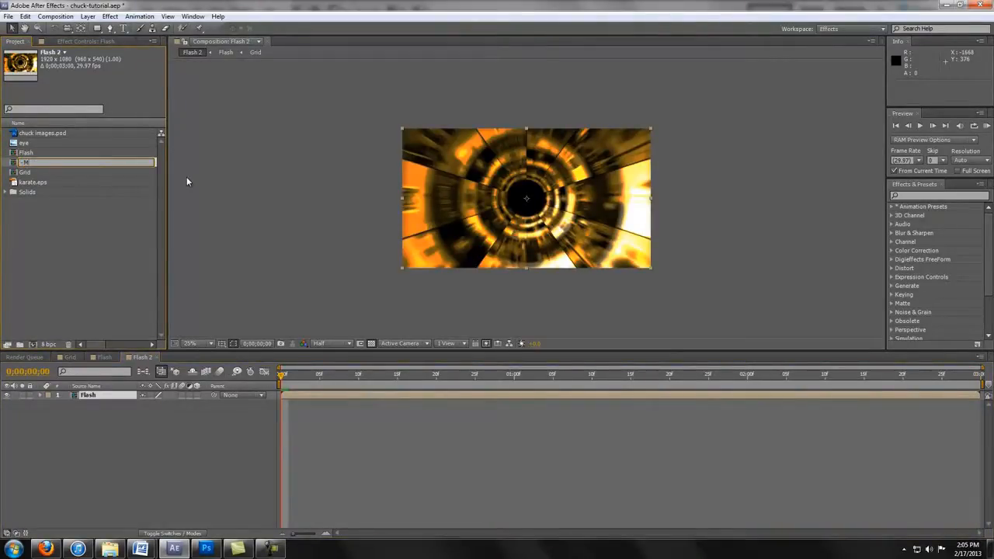
pyautogui.write('ain')
pyautogui.press('Return')
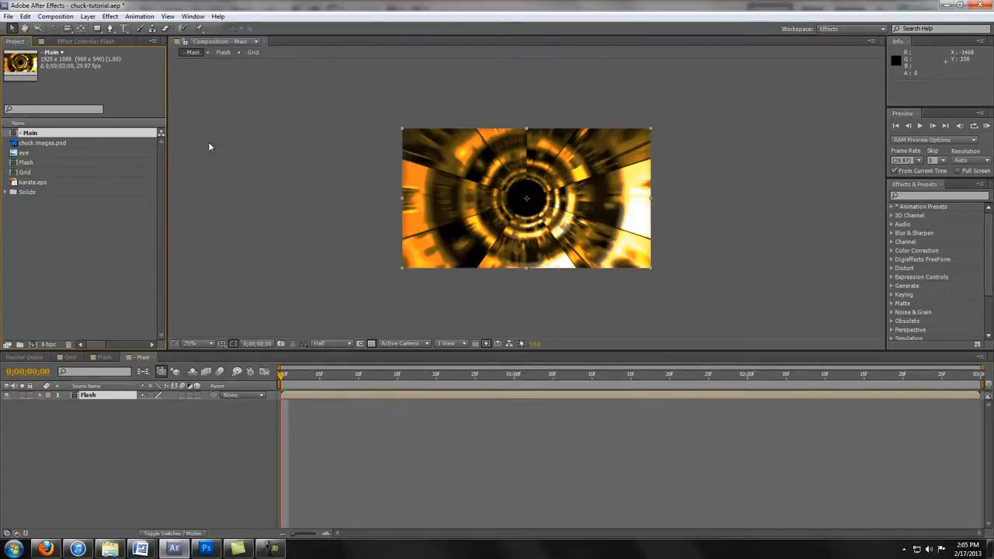
# Set the duration of the - Main composition to 0;00;05;00
pyautogui.rightClick(215, 41)
pyautogui.click(263, 122)
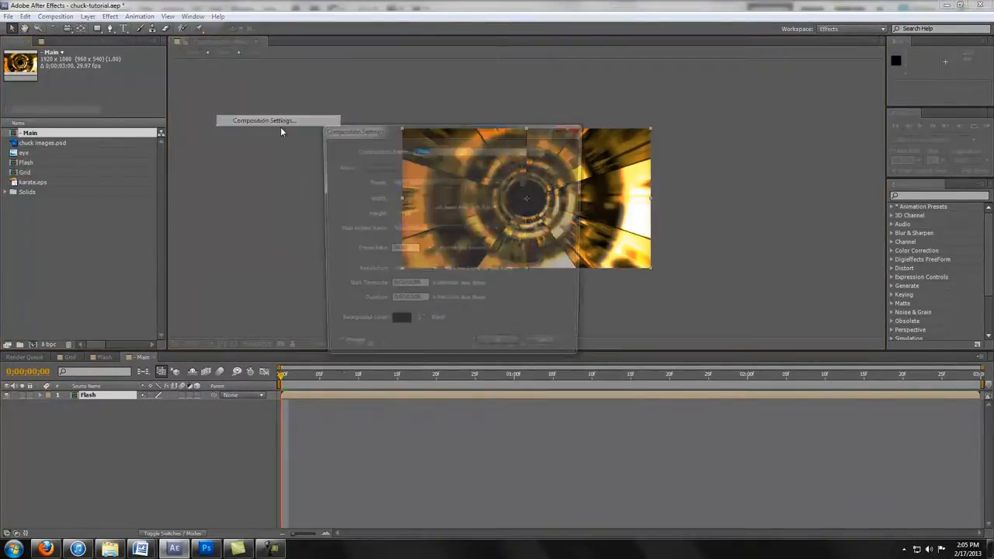
pyautogui.click(407, 303)
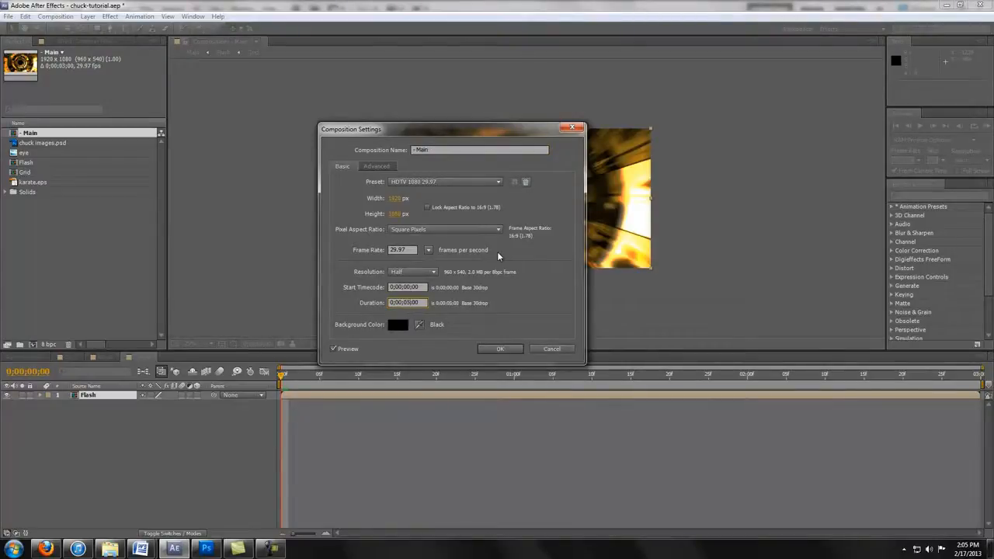
pyautogui.press('Return')
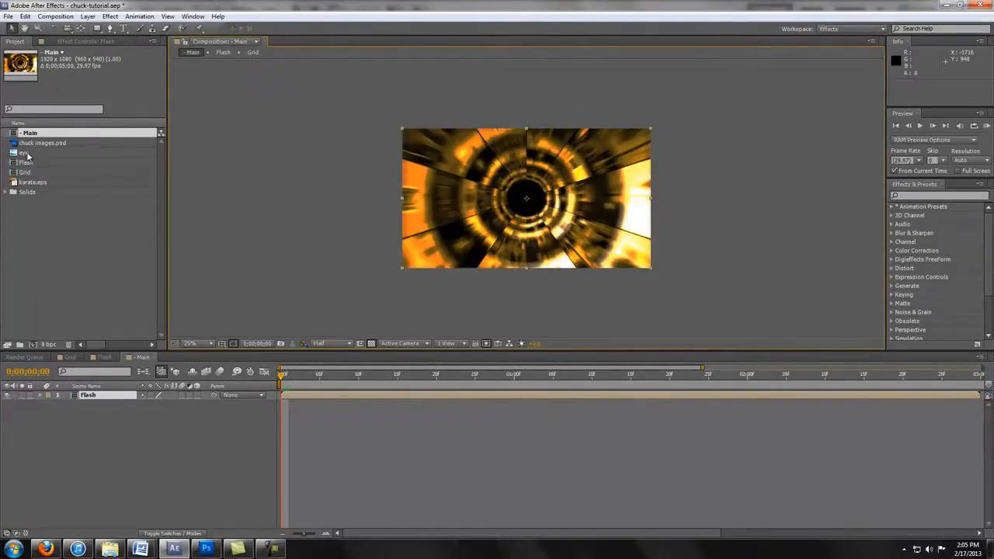
# Add the eye image above the Flash layer in - Main and scale it down to 64%
pyautogui.moveTo(27, 156); pyautogui.dragTo(94, 397)
pyautogui.press(',')
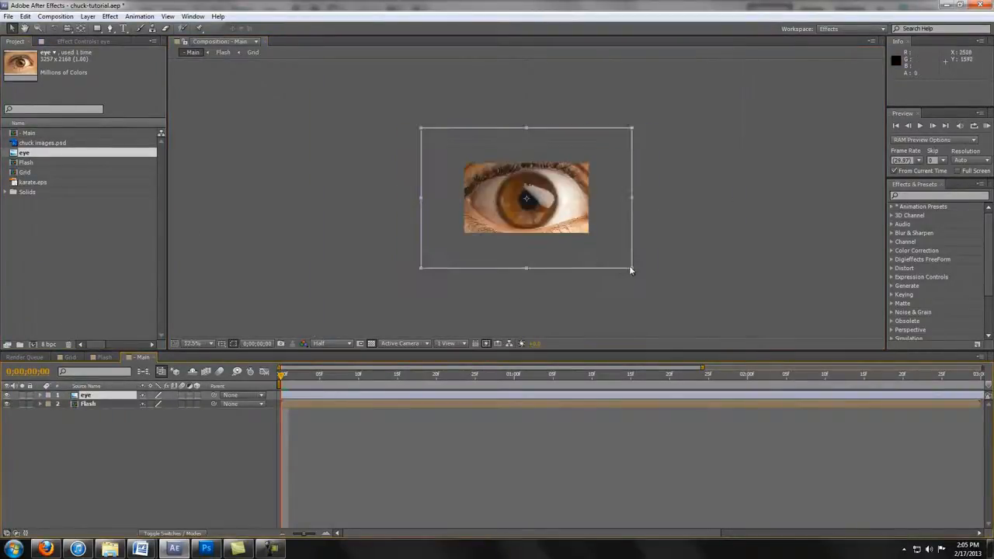
pyautogui.moveTo(630, 267); pyautogui.dragTo(593, 248)
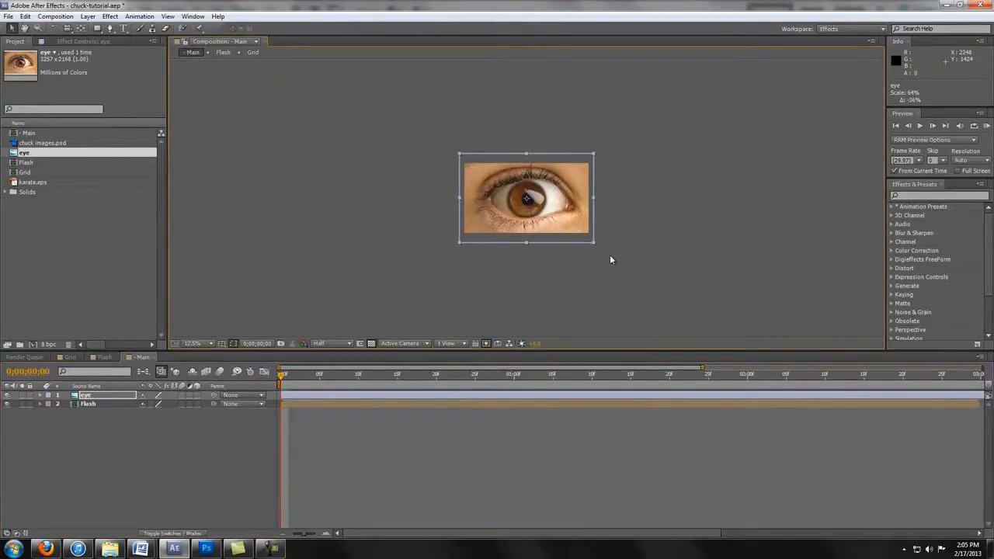
# Trim the end of the eye layer in - Main at 0;00;01;00
pyautogui.press('.')
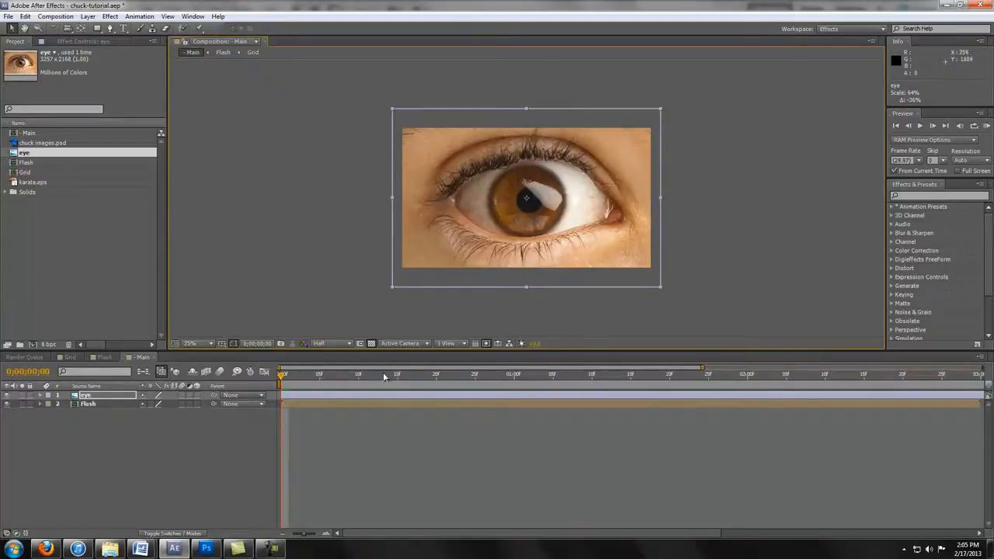
pyautogui.moveTo(303, 376); pyautogui.dragTo(512, 389)
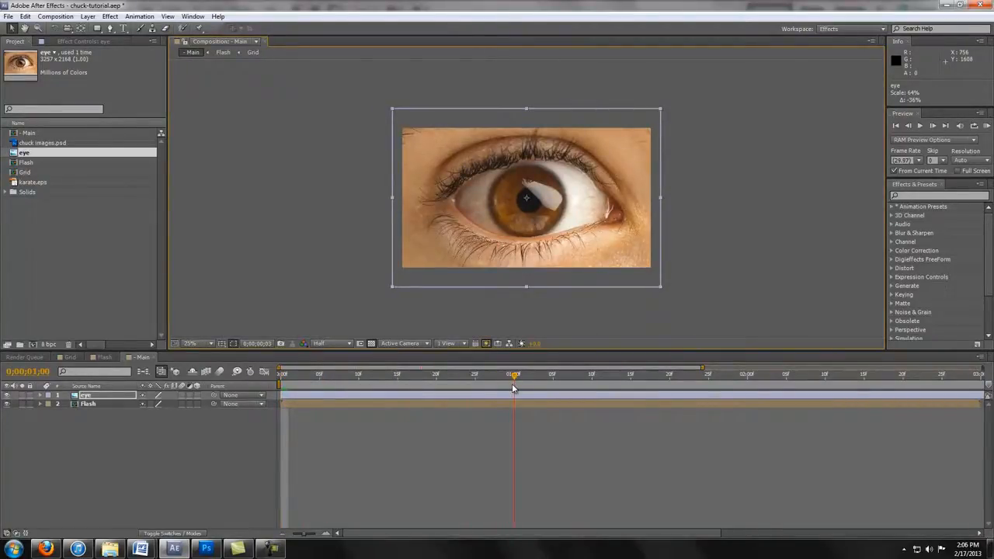
pyautogui.hotkey('alt', ']')
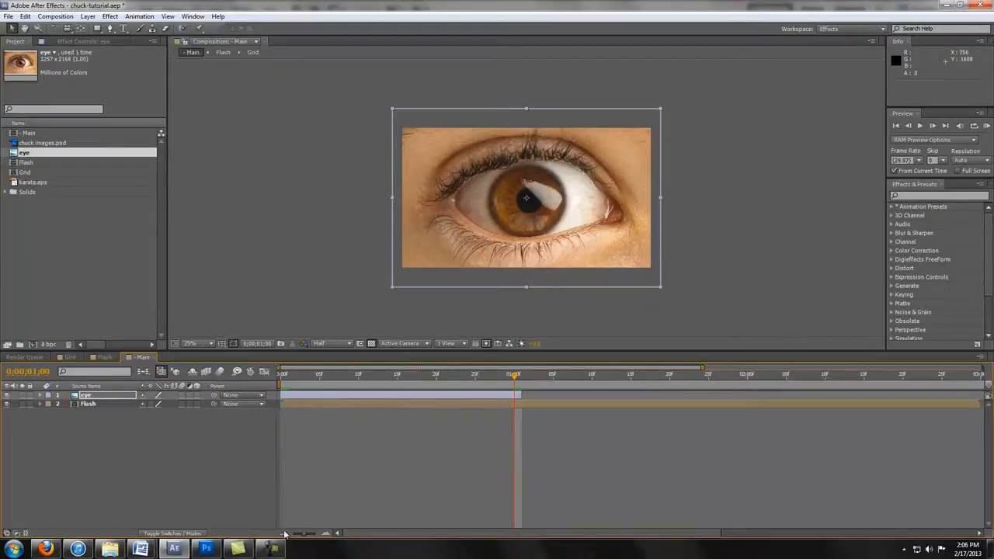
pyautogui.press('-')
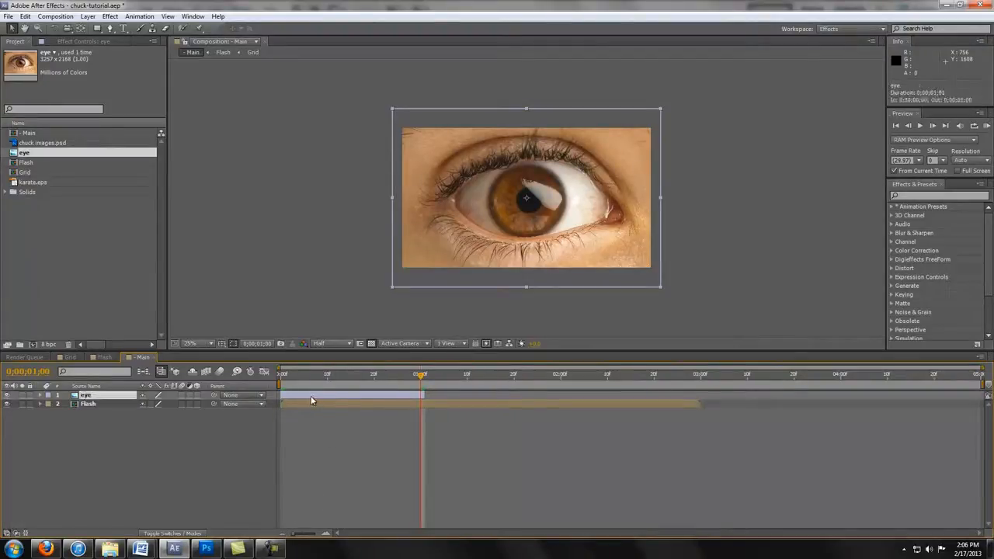
# Duplicate the eye layer and shift the copy so that it ends at the end of the composition
pyautogui.hotkey('ctrl', 'd')
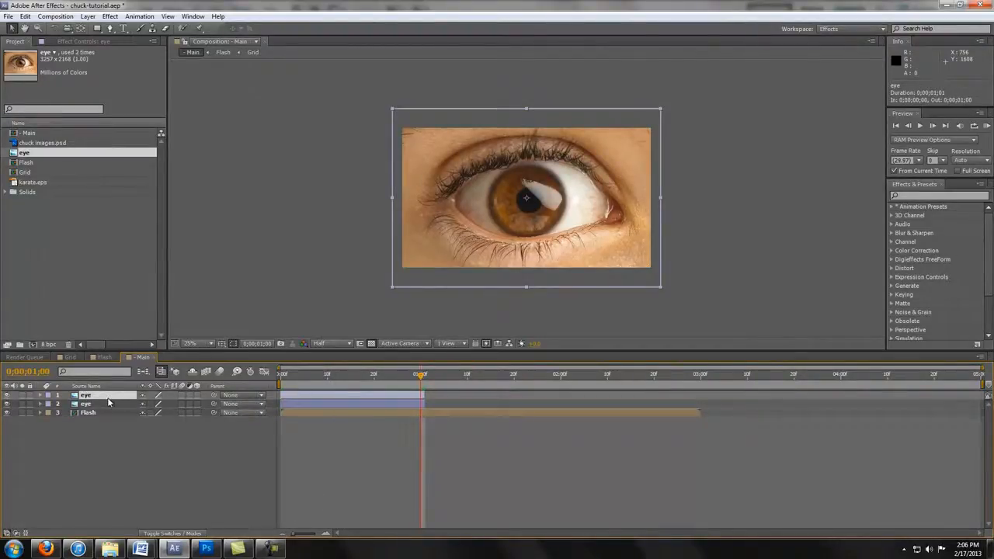
pyautogui.press('End')
pyautogui.press(']')
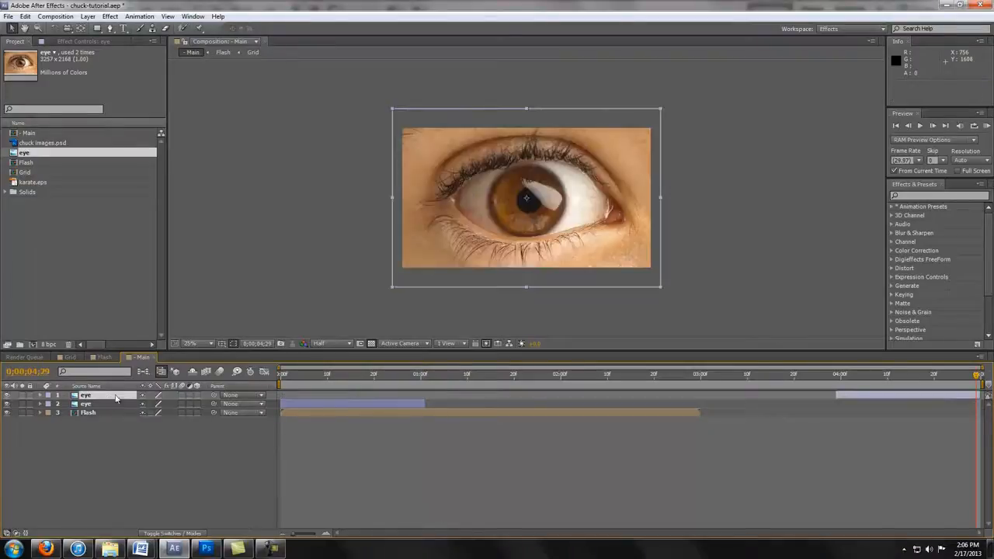
# Shift the Flash layer to start at 0;00;01;00, scrub through the sequence, and stack Flash between the two eye layers
pyautogui.moveTo(673, 417); pyautogui.dragTo(812, 425)
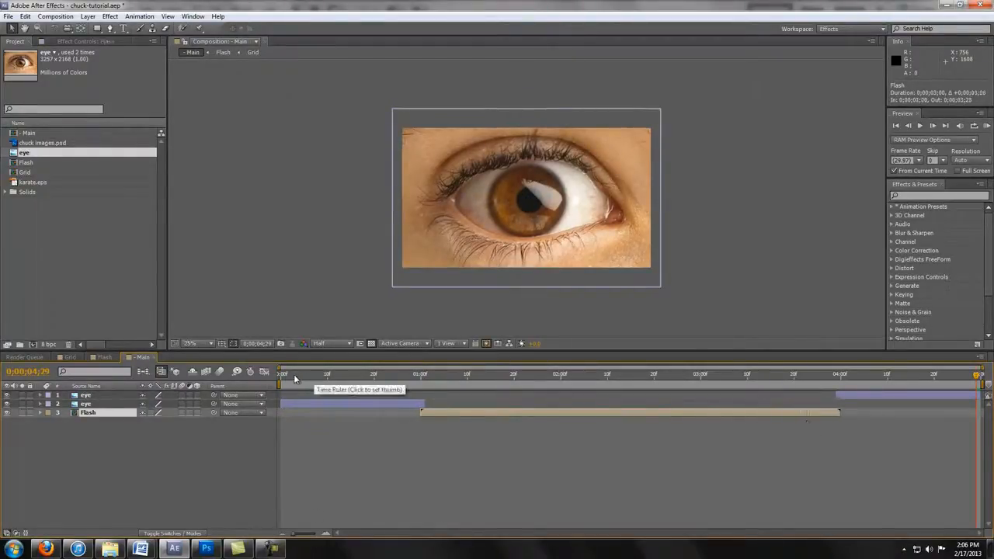
pyautogui.click(285, 375)
pyautogui.moveTo(281, 377); pyautogui.dragTo(984, 451)
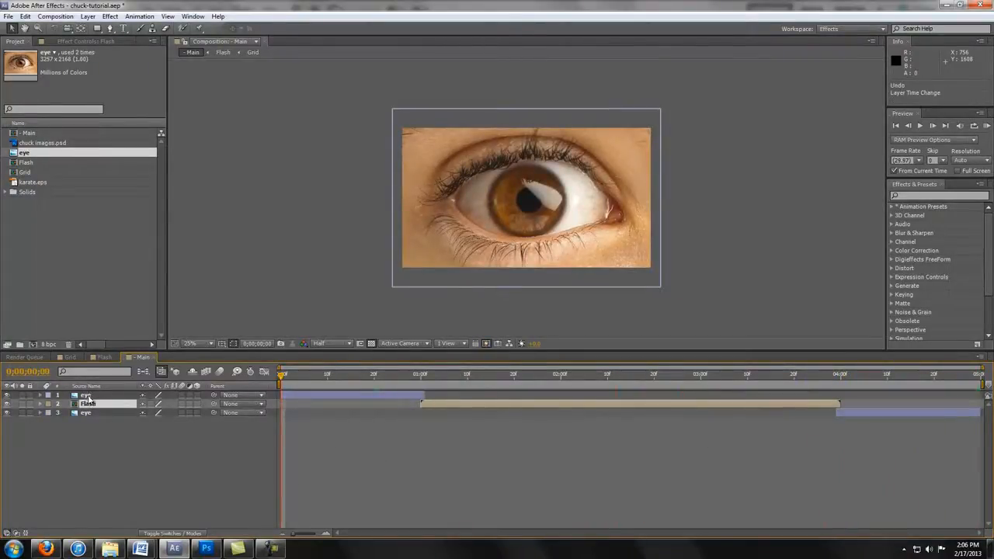
# Apply the Optics Compensation effect to the first eye layer and enable Reverse Lens Distortion
pyautogui.click(89, 395)
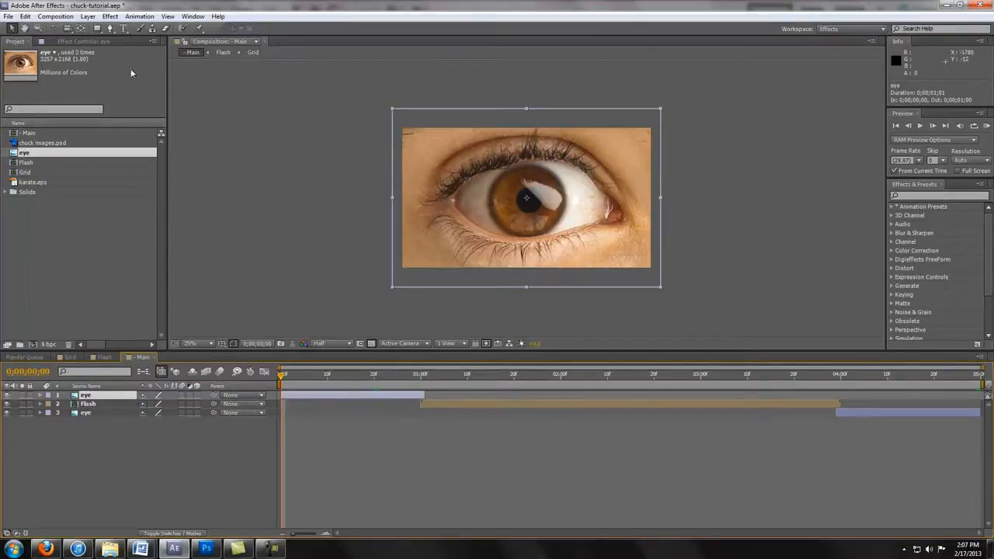
pyautogui.click(109, 17)
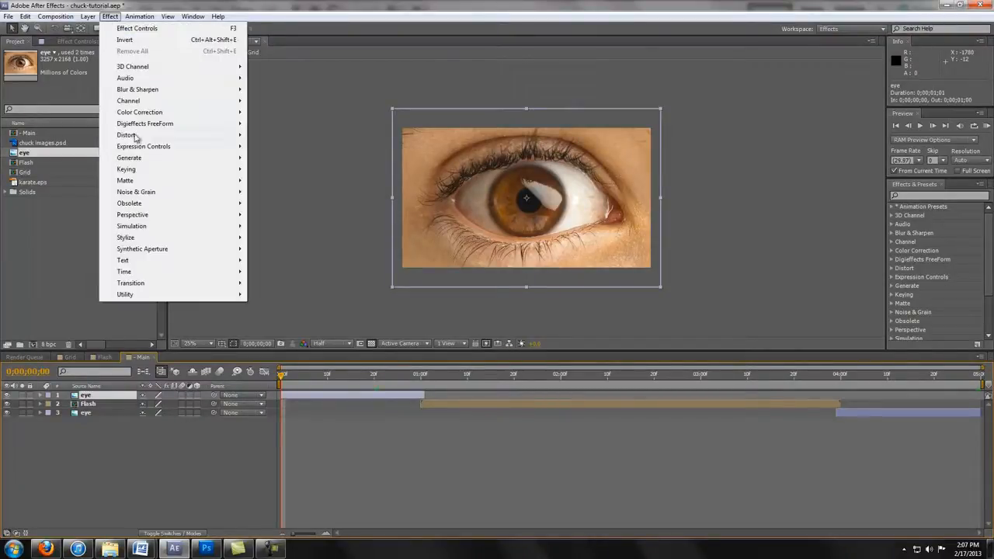
pyautogui.moveTo(136, 138)
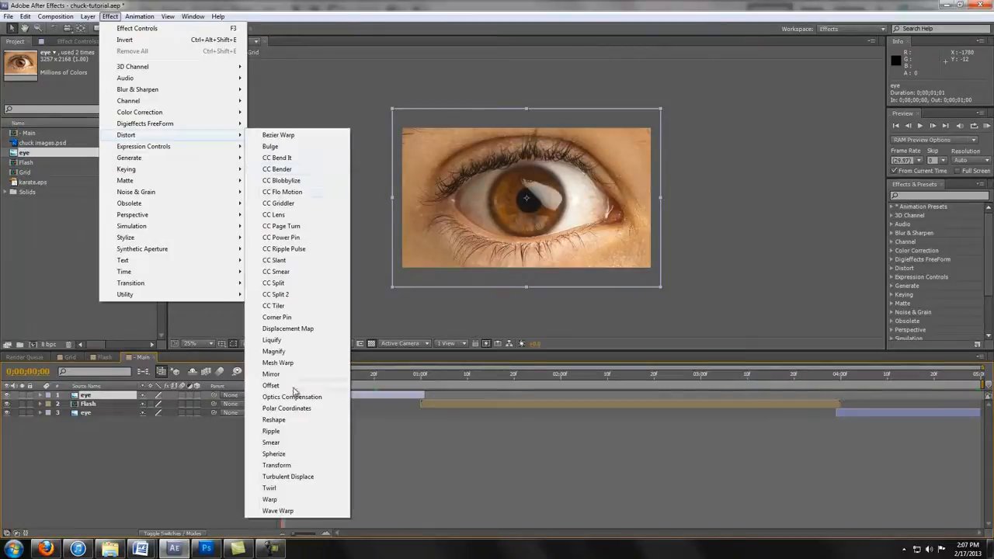
pyautogui.click(292, 398)
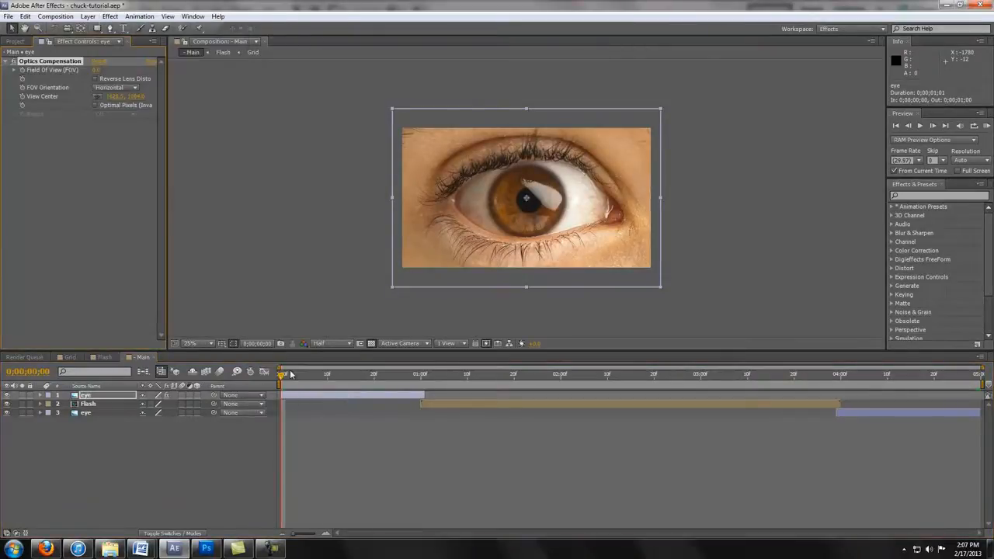
pyautogui.click(96, 79)
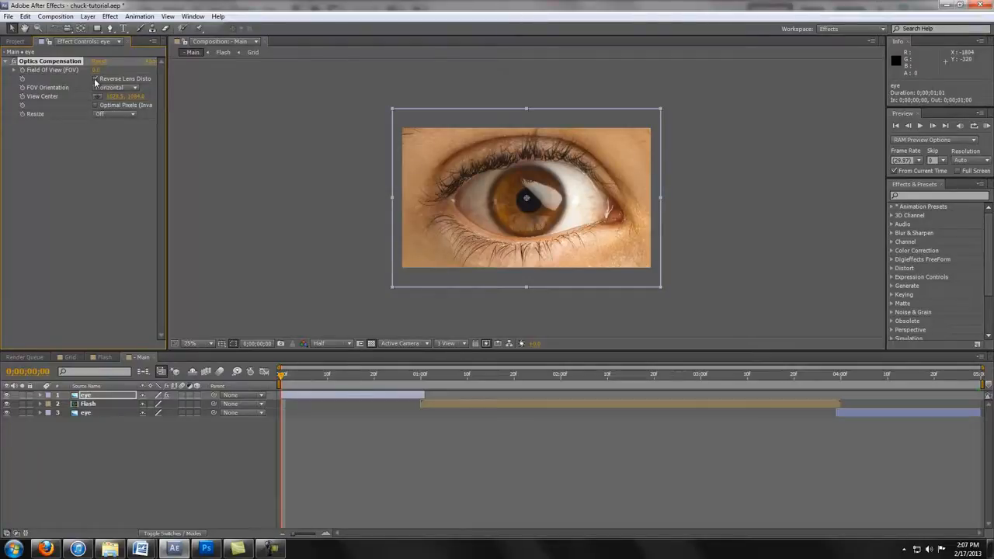
# Keyframe Field Of View at 0 at 0;00;00;10 and raise it at 0;00;01;00 until the iris fills the frame
pyautogui.moveTo(282, 375); pyautogui.dragTo(291, 385)
pyautogui.moveTo(327, 396); pyautogui.dragTo(327, 396)
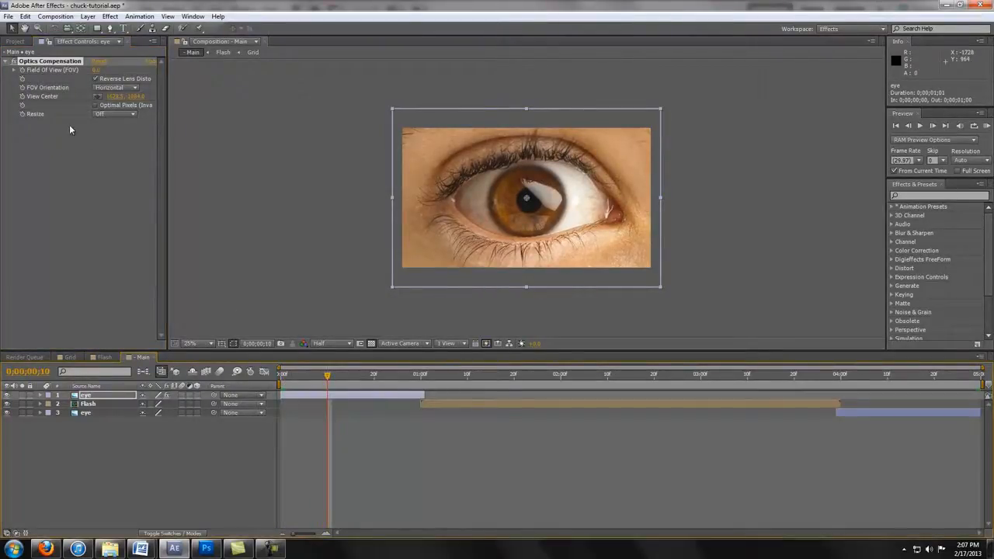
pyautogui.click(22, 70)
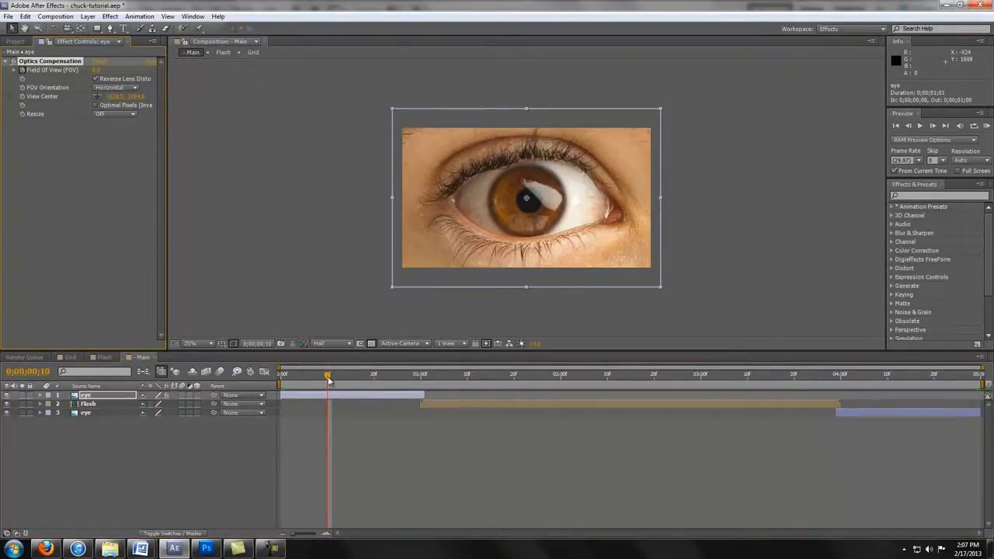
pyautogui.moveTo(327, 378); pyautogui.dragTo(419, 398)
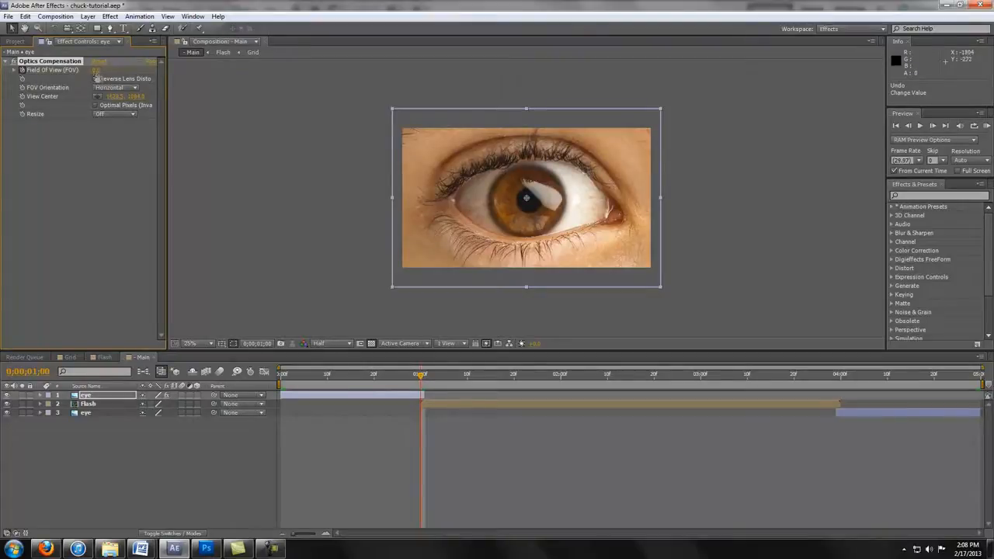
pyautogui.moveTo(101, 72); pyautogui.dragTo(207, 100)
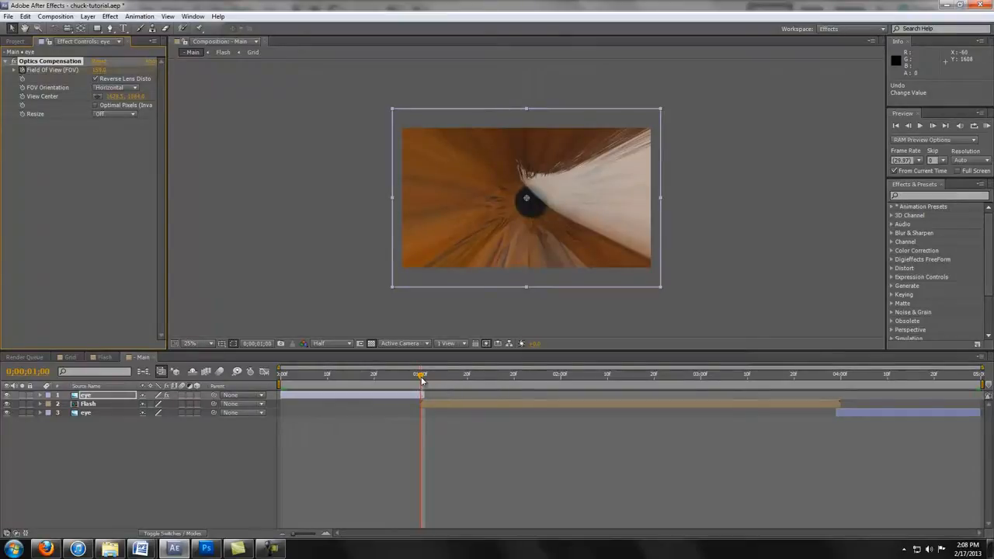
# Shift the Flash layer to start at 0;00;00;20 and stack it above both eye layers
pyautogui.moveTo(421, 379); pyautogui.dragTo(374, 381)
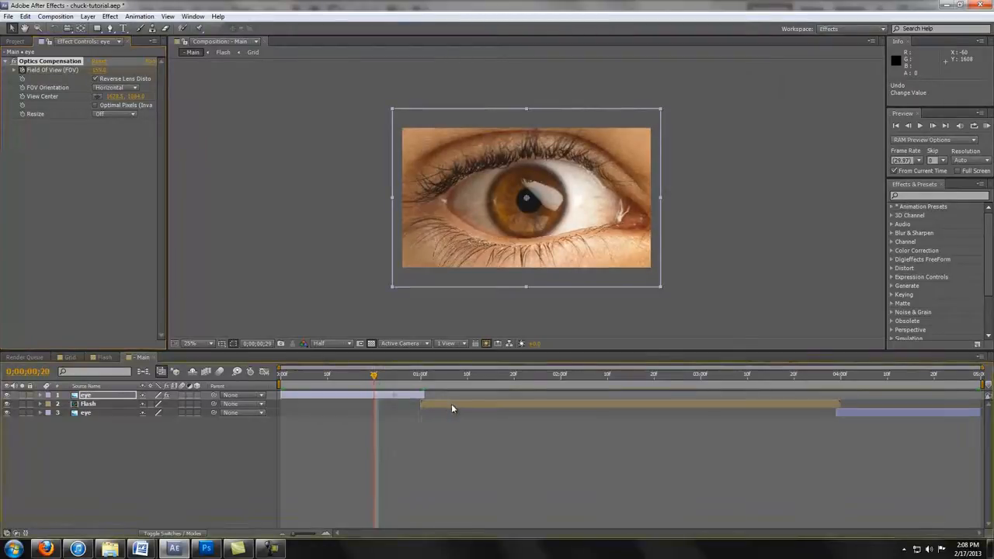
pyautogui.moveTo(451, 404); pyautogui.dragTo(411, 403)
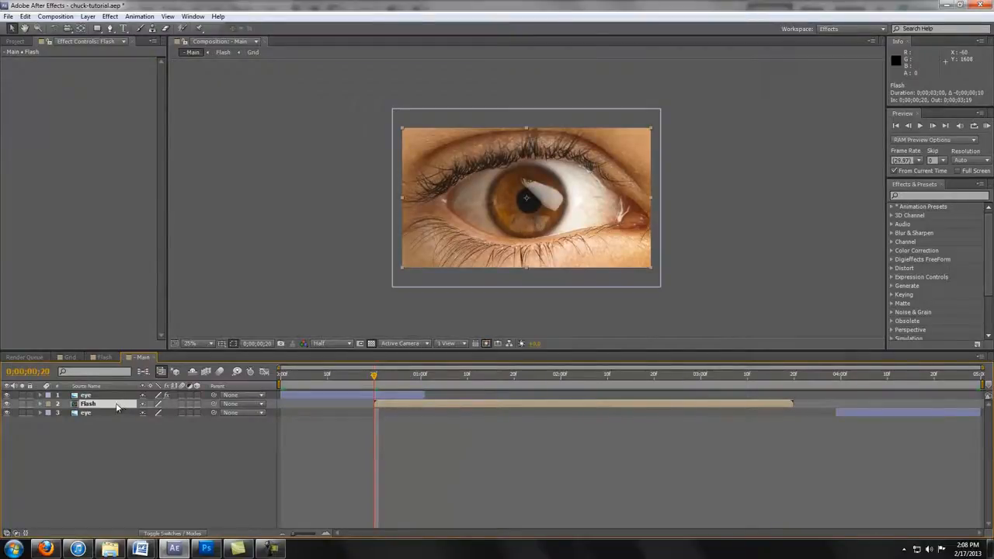
pyautogui.moveTo(118, 405); pyautogui.dragTo(116, 395)
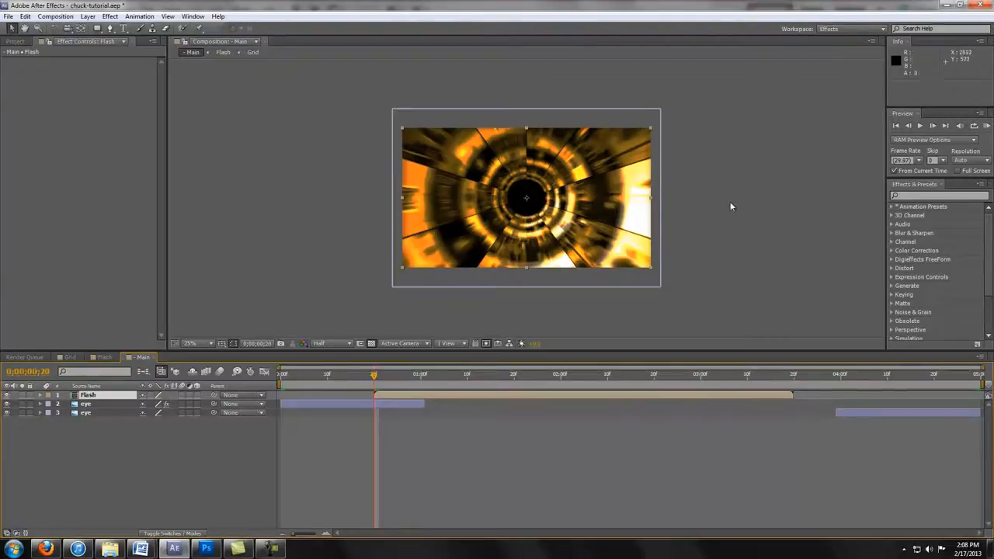
# Draw a circular mask on the Flash layer with the Ellipse Tool, outward from the frame's centre to about the full frame height
pyautogui.click(97, 30)
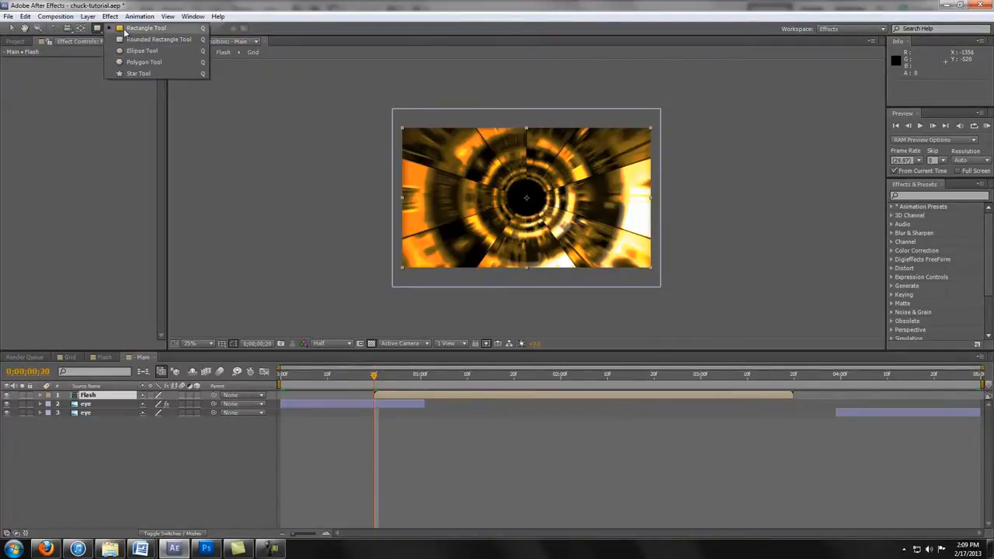
pyautogui.click(98, 31)
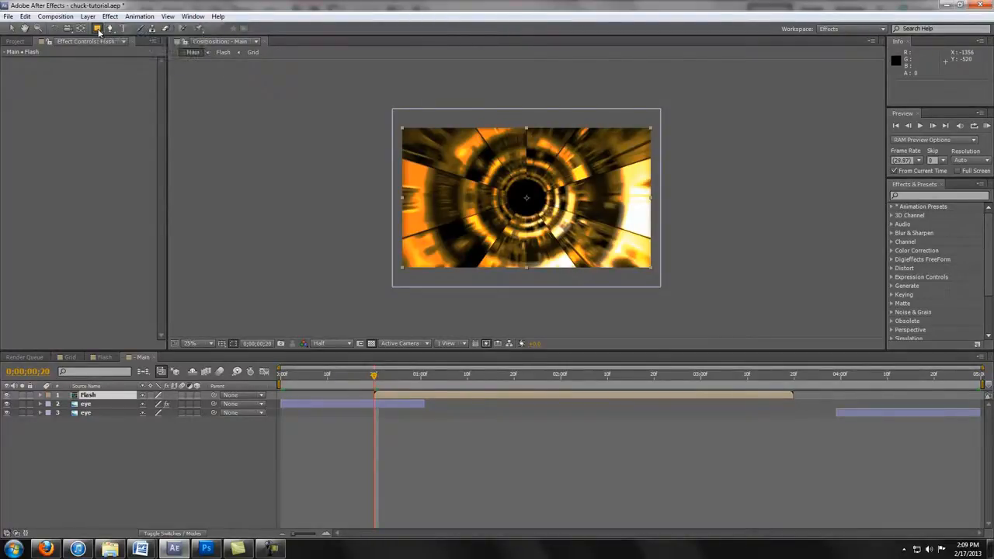
pyautogui.click(98, 31)
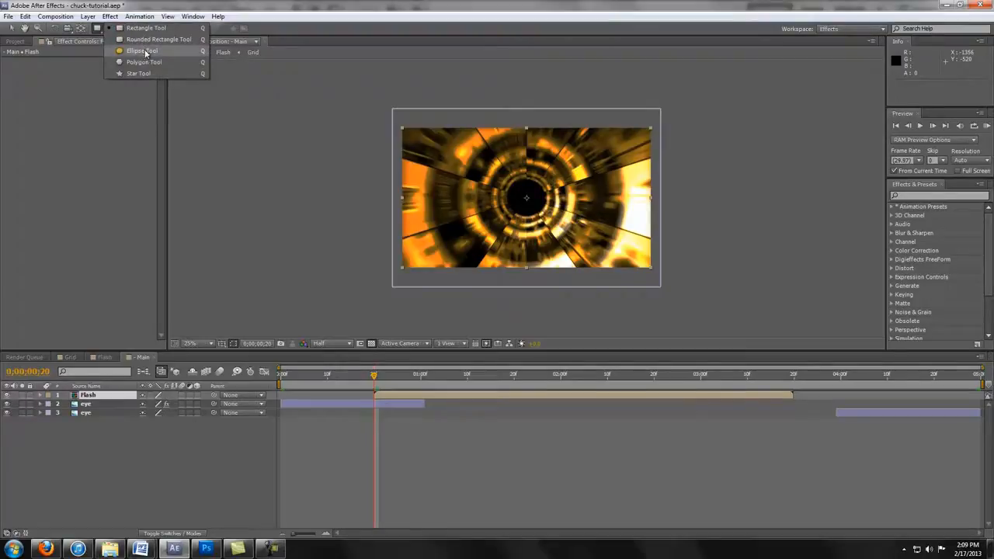
pyautogui.click(142, 51)
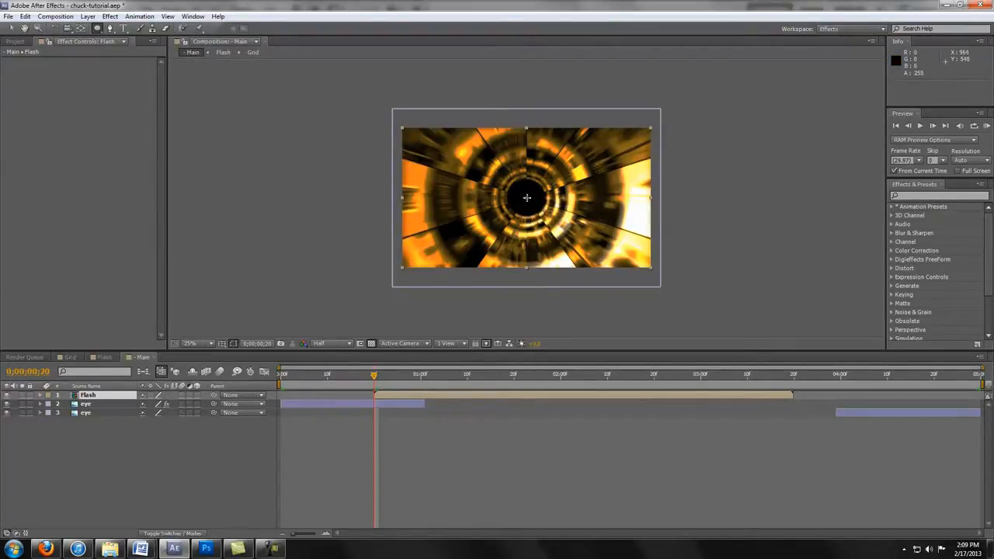
pyautogui.moveTo(527, 198)
pyautogui.mouseDown()
pyautogui.moveTo(617, 273)
pyautogui.moveTo(580, 248)
pyautogui.moveTo(594, 258)
pyautogui.mouseUp()
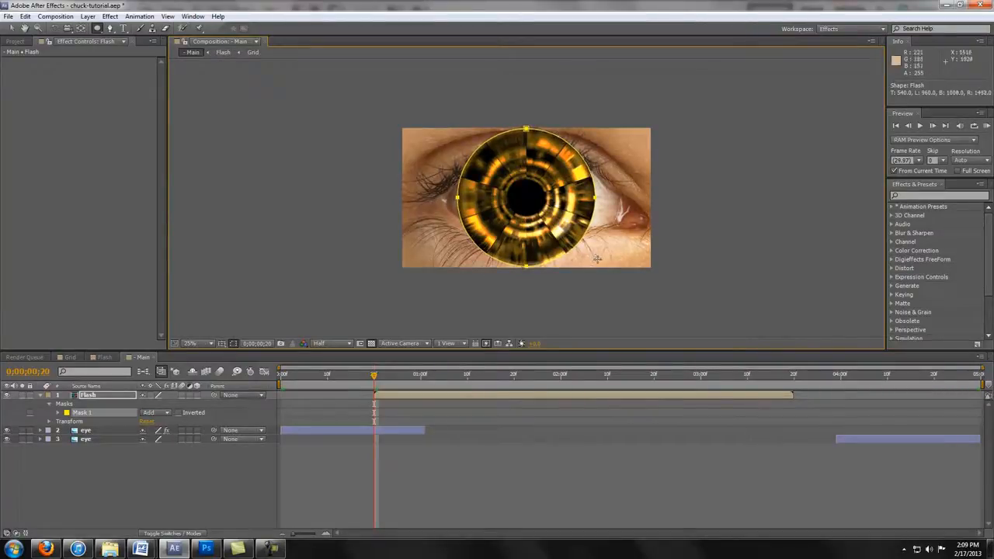
# Keyframe the Flash mask's Mask Expansion from fully closed at 0;00;00;20 to covering the whole frame at 0;00;01;01
pyautogui.click(58, 412)
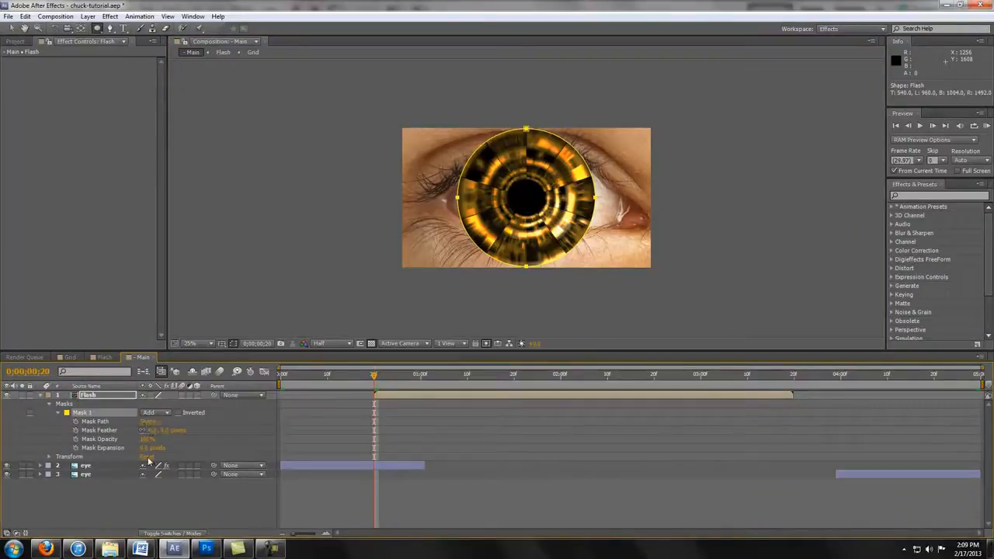
pyautogui.moveTo(145, 450); pyautogui.dragTo(15, 447)
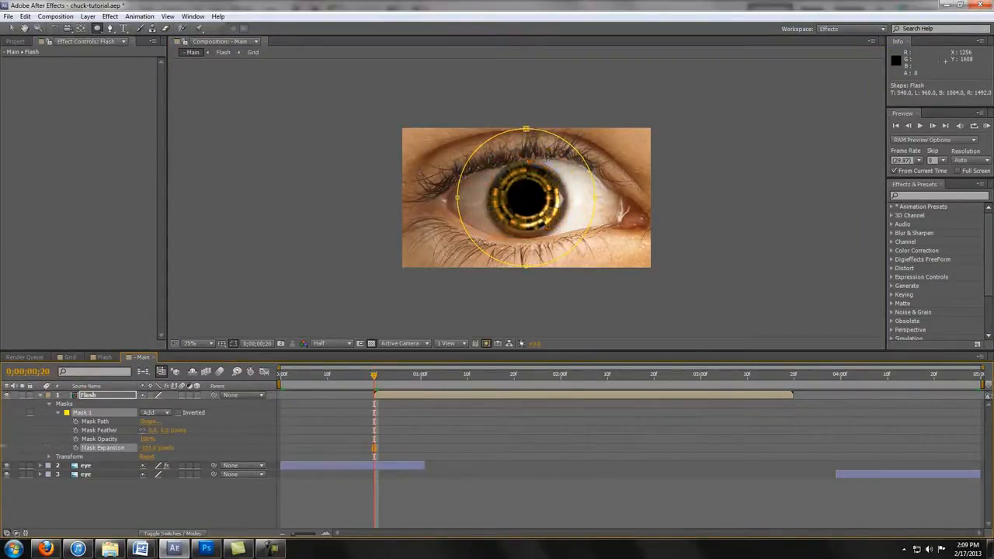
pyautogui.moveTo(145, 449); pyautogui.dragTo(9, 438)
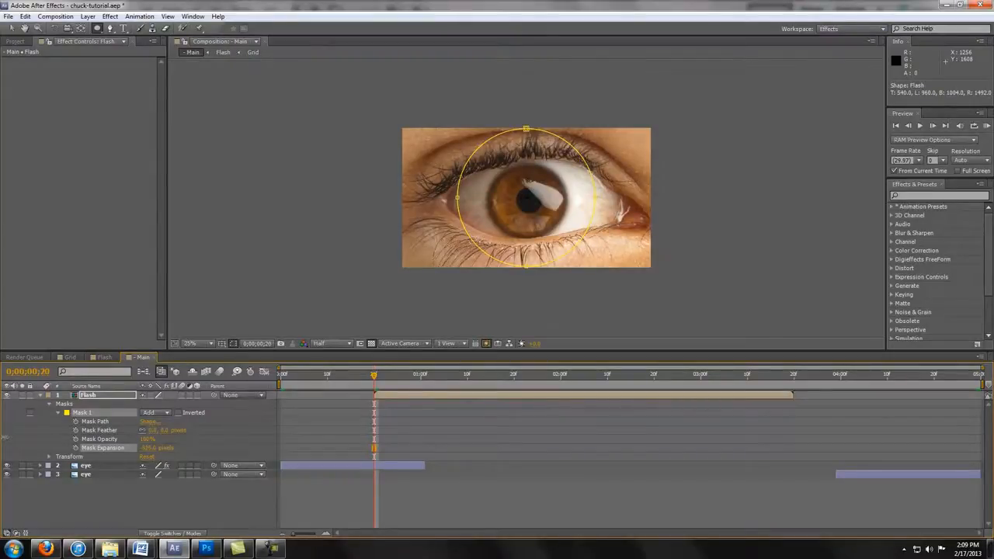
pyautogui.click(75, 448)
pyautogui.moveTo(374, 375); pyautogui.dragTo(425, 384)
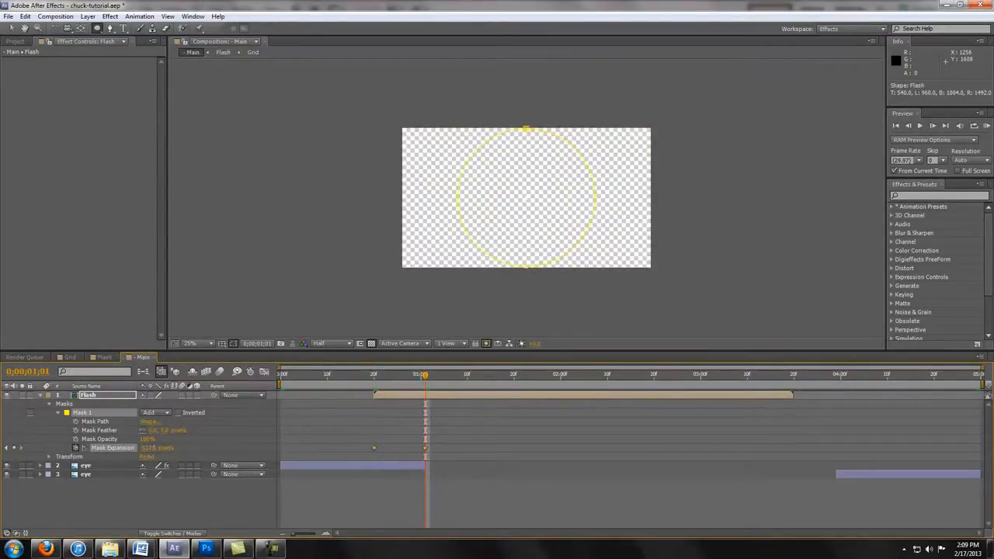
pyautogui.moveTo(153, 448); pyautogui.dragTo(583, 444)
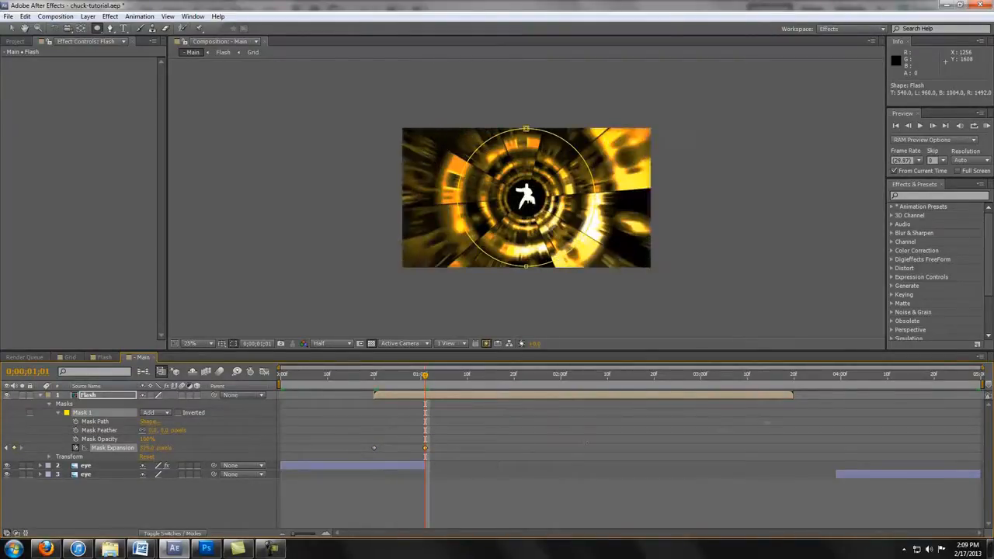
# Soften the edge of the Flash mask with Mask Feather and preview the transition out of the eye
pyautogui.moveTo(422, 379); pyautogui.dragTo(396, 380)
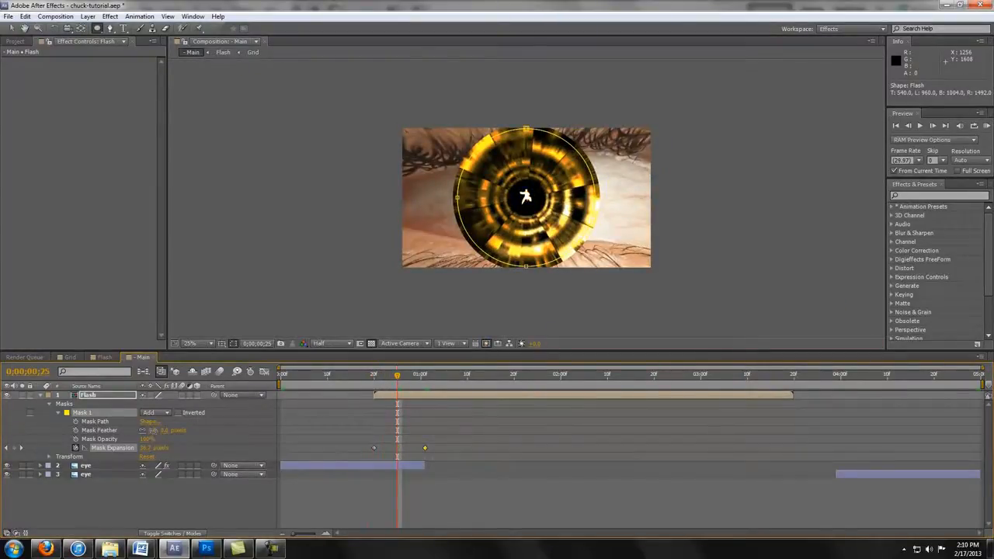
pyautogui.click(100, 430)
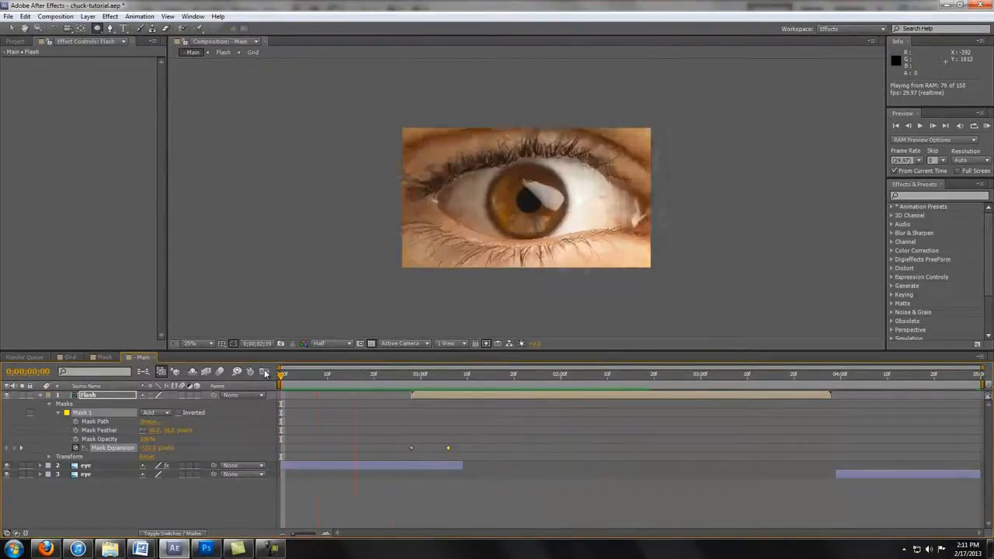
pyautogui.press('space')
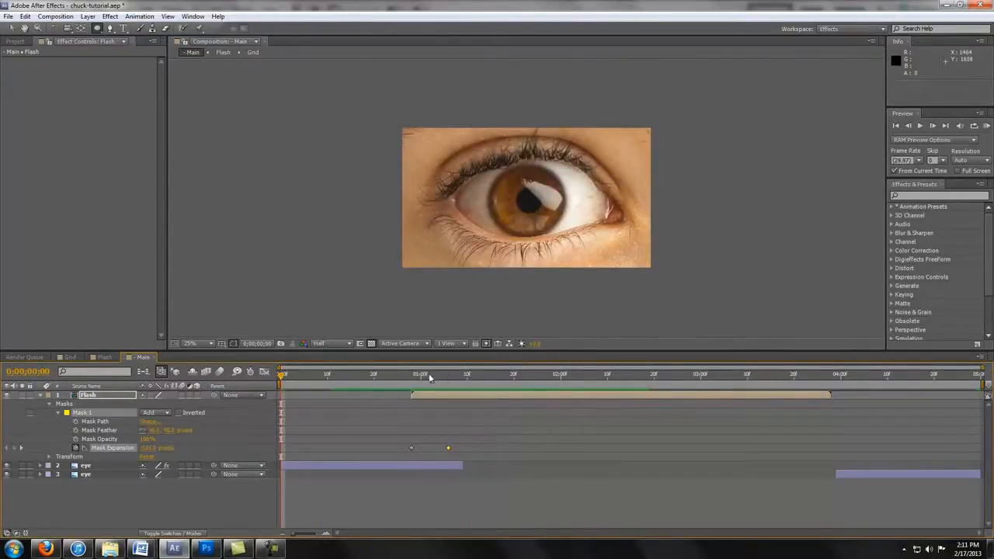
# Apply Optics Compensation with Reverse Lens Distortion to the Flash layer and keyframe its Field Of View strongly upward from 0;00;03;15 to 0;00;03;27
pyautogui.moveTo(291, 378); pyautogui.dragTo(773, 402)
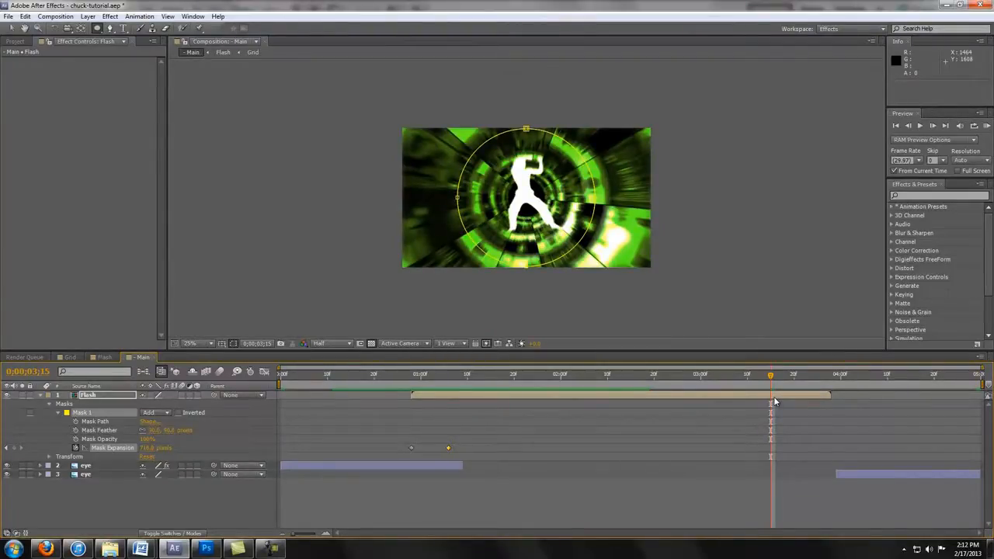
pyautogui.click(111, 17)
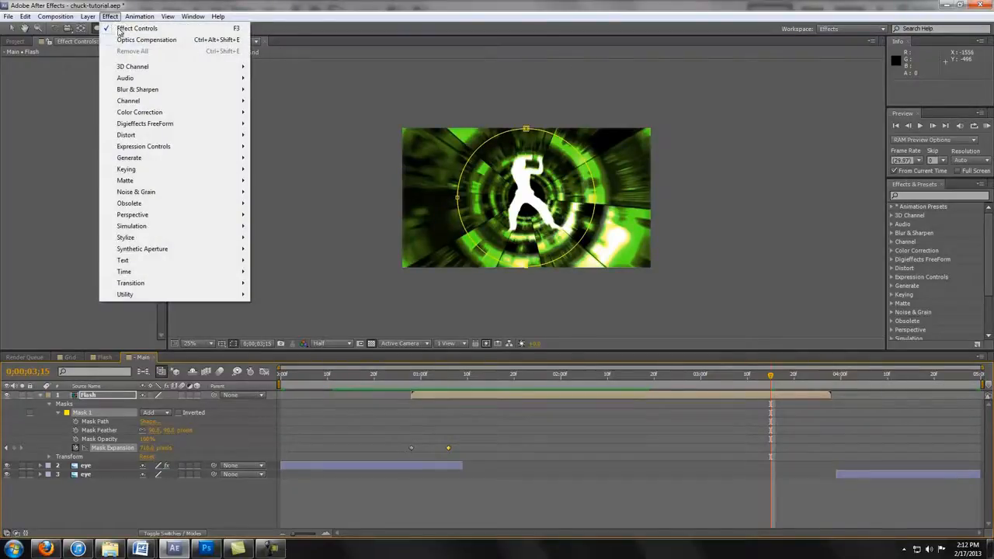
pyautogui.click(152, 40)
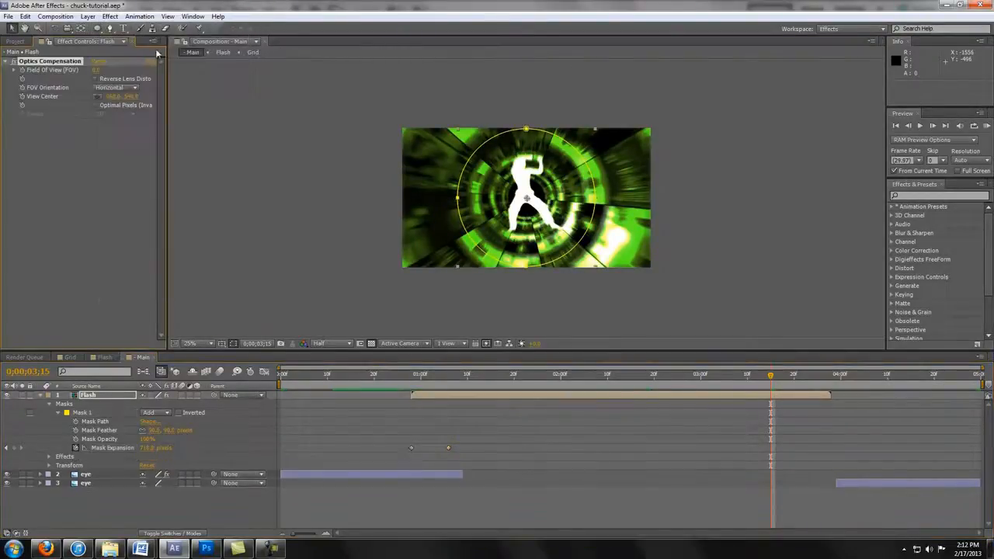
pyautogui.click(96, 79)
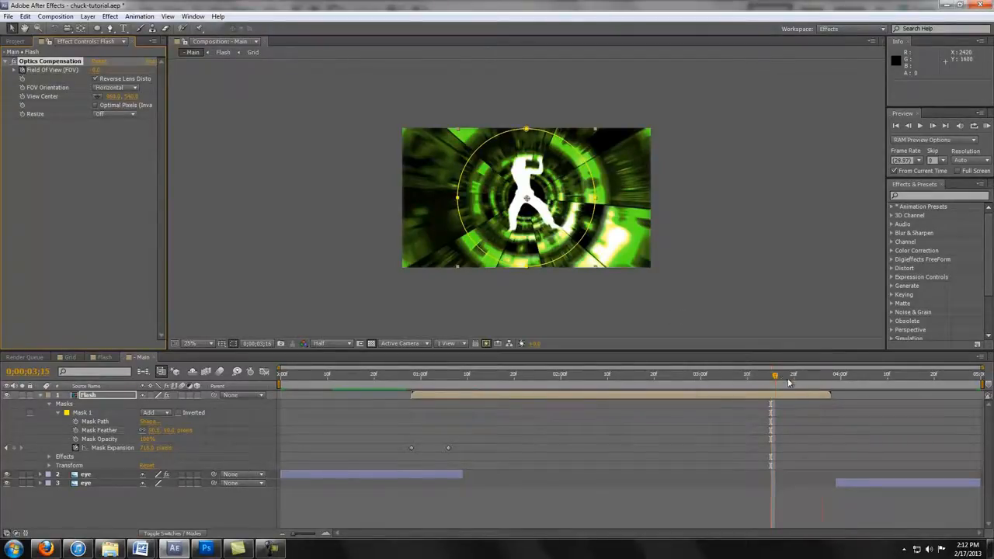
pyautogui.moveTo(771, 377); pyautogui.dragTo(826, 381)
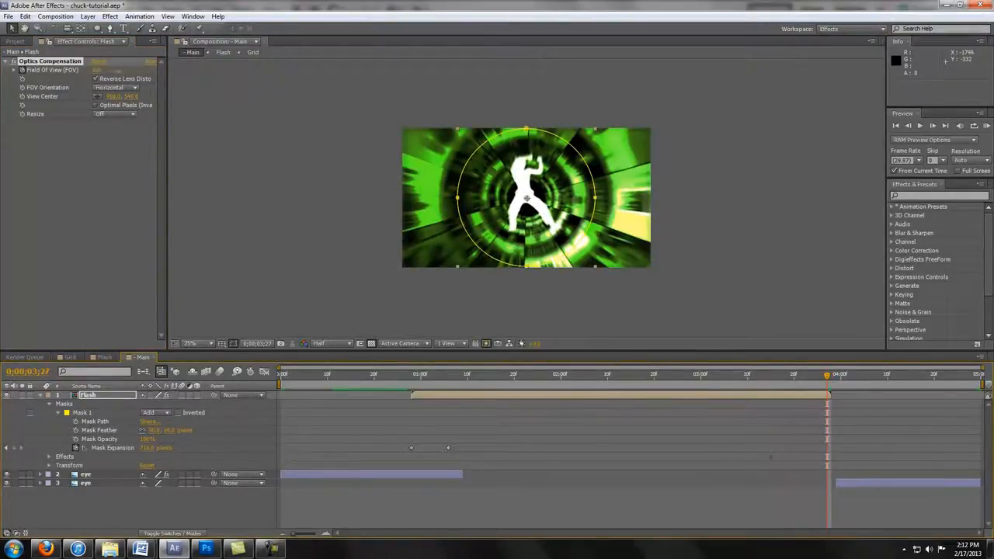
pyautogui.moveTo(96, 70); pyautogui.dragTo(210, 80)
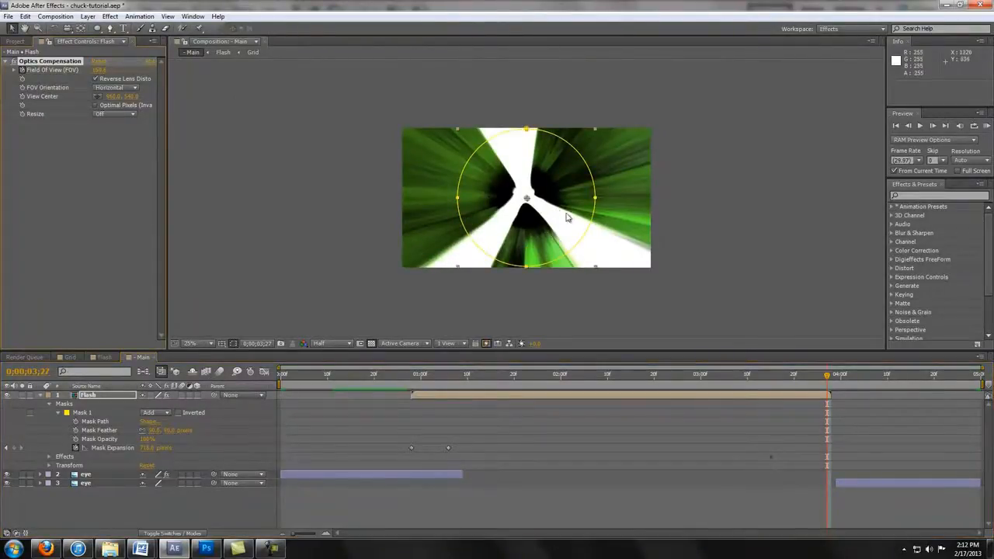
# Shift the closing eye layer to start at 0;00;03;28 and extend its end to the end of the composition
pyautogui.moveTo(854, 481); pyautogui.dragTo(848, 481)
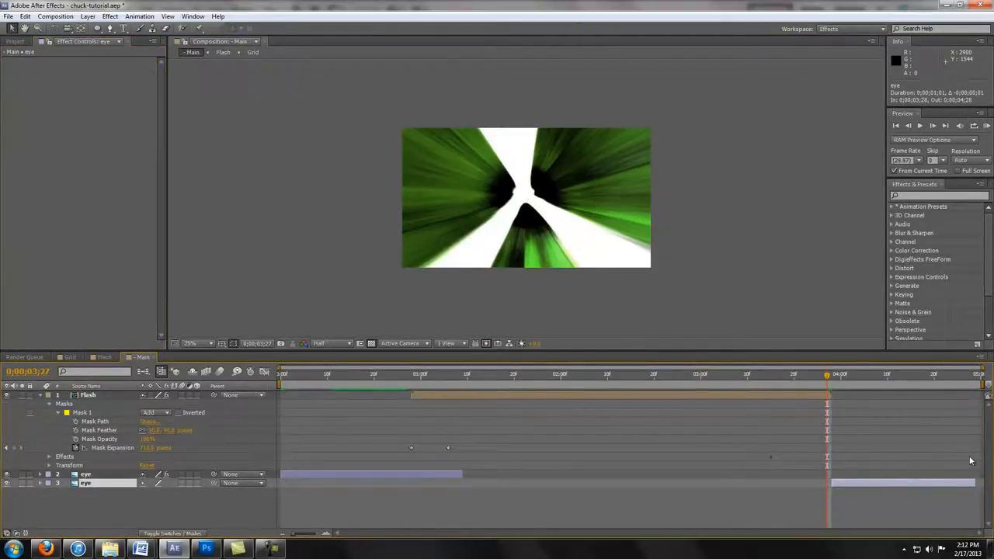
pyautogui.press('End')
pyautogui.hotkey('alt', ']')
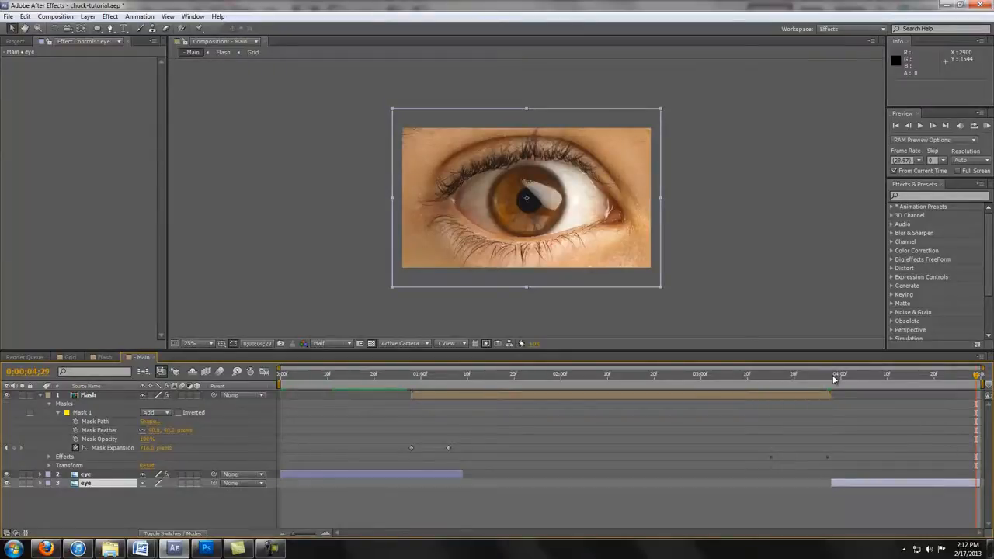
# Copy the opening eye layer's two Field Of View keyframes to the closing eye layer at 0;00;03;28 and enable Reverse Lens Distortion there
pyautogui.click(831, 378)
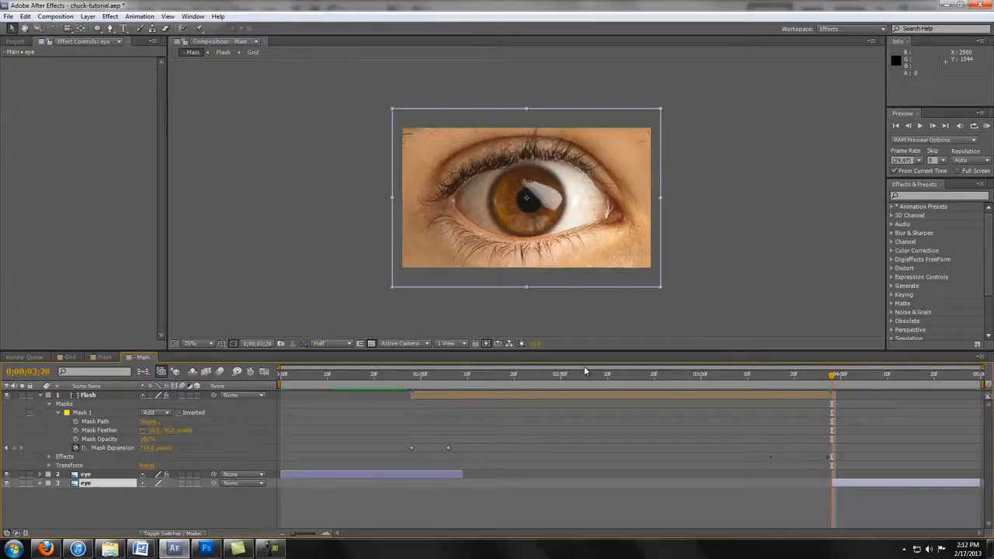
pyautogui.click(377, 473)
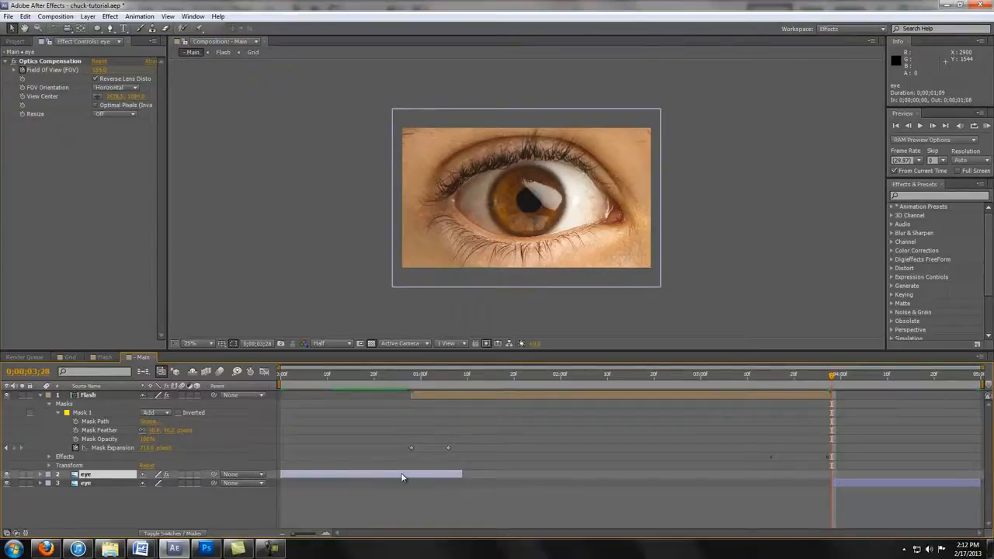
pyautogui.press('u')
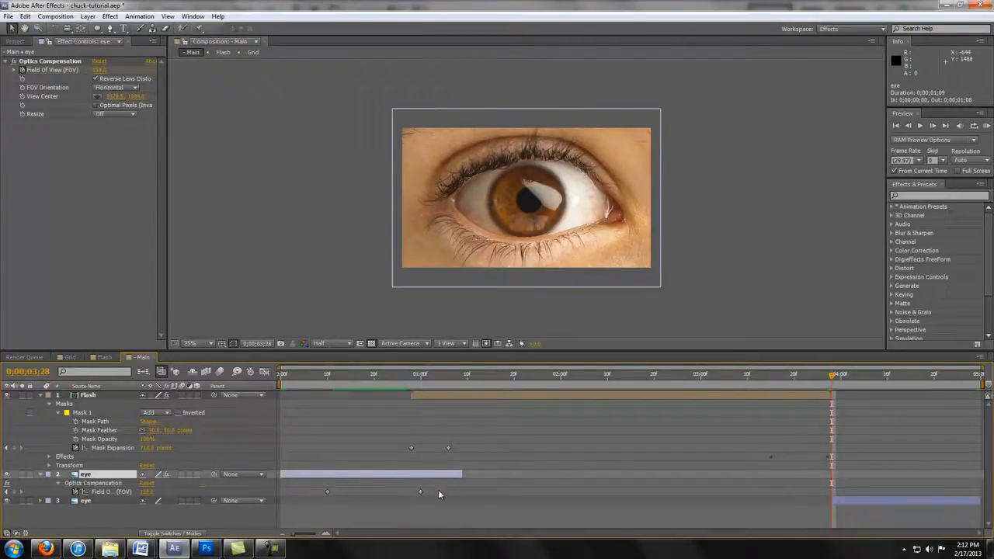
pyautogui.moveTo(438, 491); pyautogui.dragTo(323, 496)
pyautogui.hotkey('ctrl', 'c')
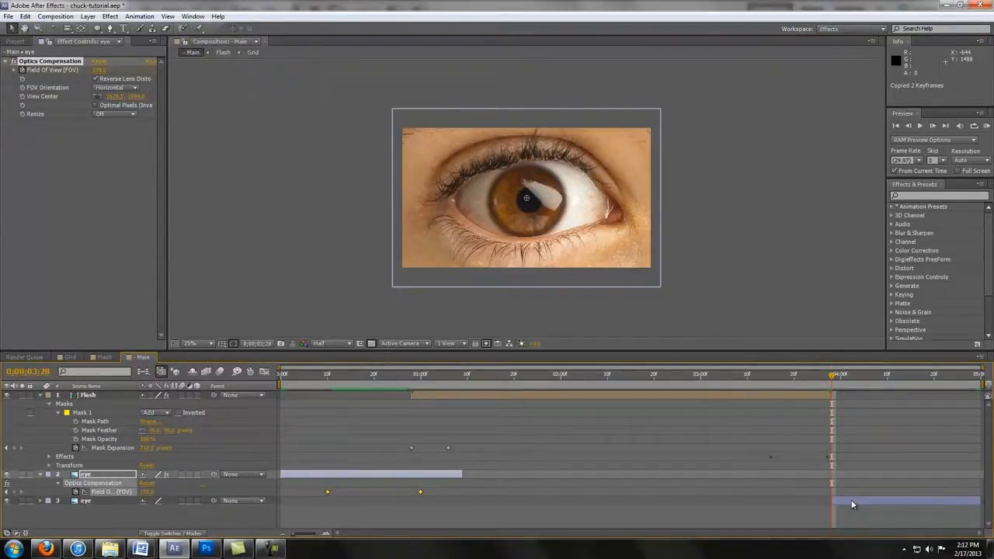
pyautogui.click(851, 502)
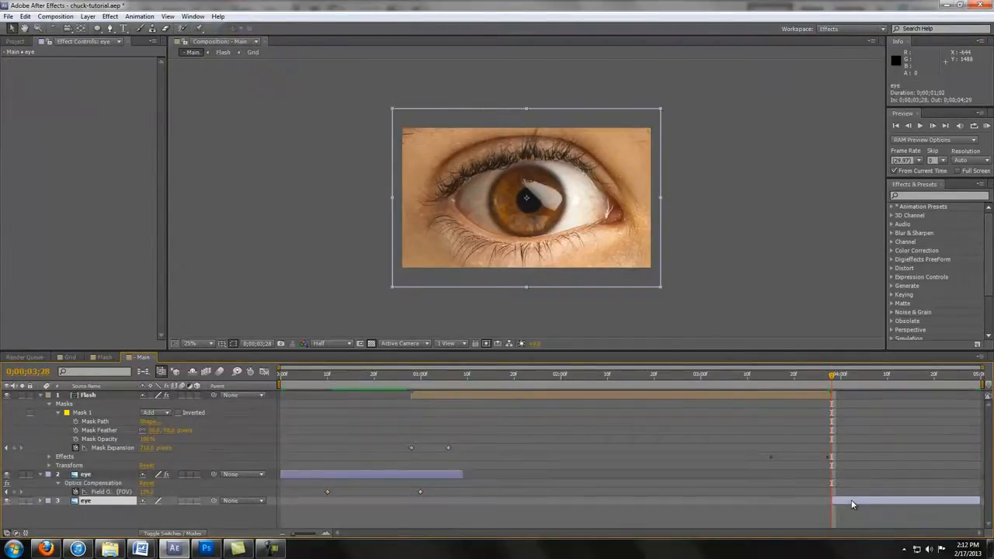
pyautogui.hotkey('ctrl', 'v')
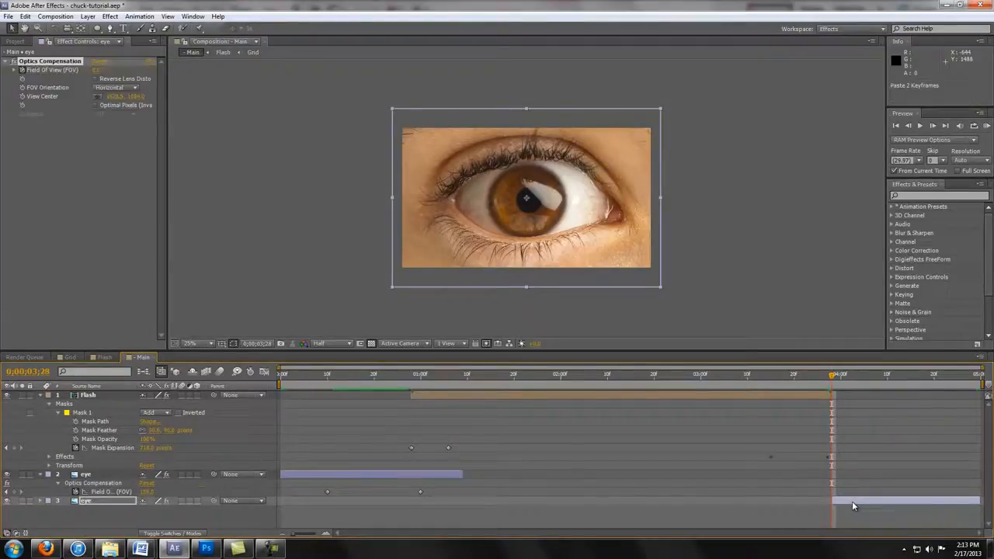
pyautogui.press('u')
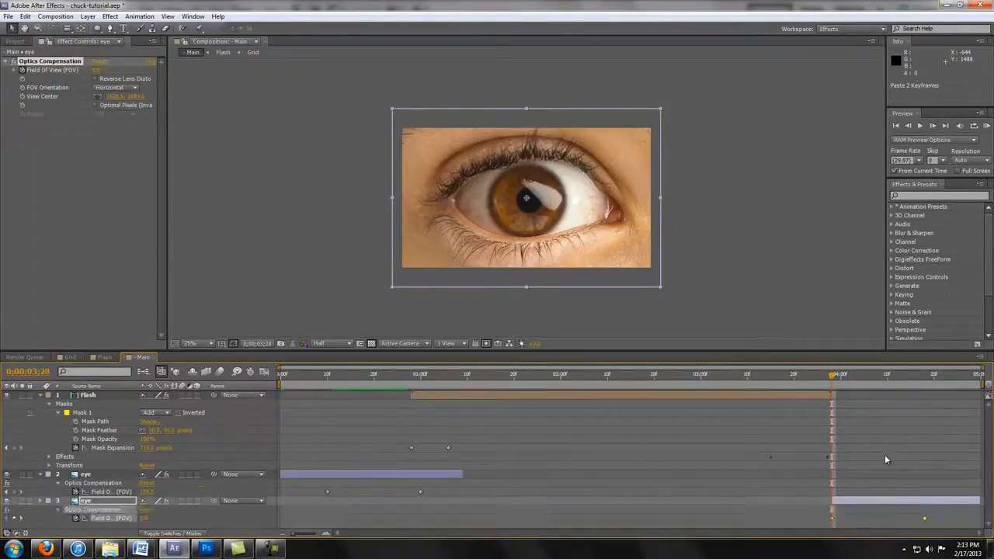
pyautogui.click(95, 79)
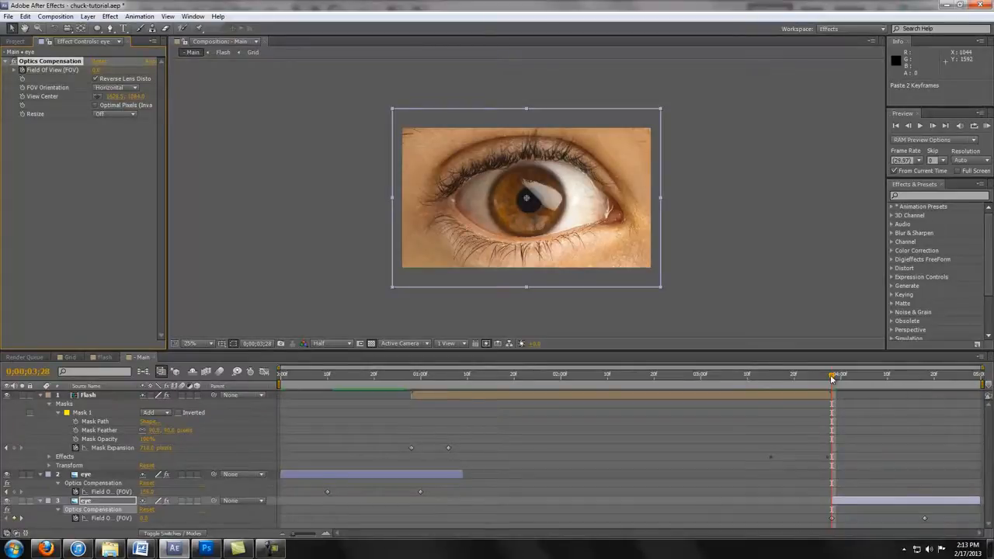
# Time-reverse the closing eye layer's two Field Of View keyframes and preview the transition back to the eye from 0;00;03;14
pyautogui.moveTo(830, 378)
pyautogui.mouseDown()
pyautogui.moveTo(814, 379)
pyautogui.moveTo(947, 396)
pyautogui.moveTo(832, 392)
pyautogui.mouseUp()
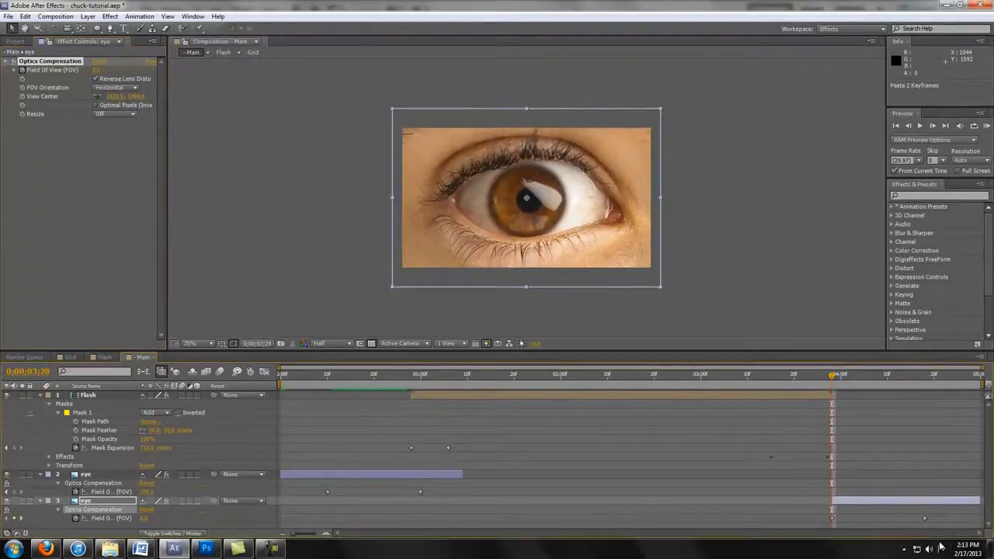
pyautogui.click(924, 518)
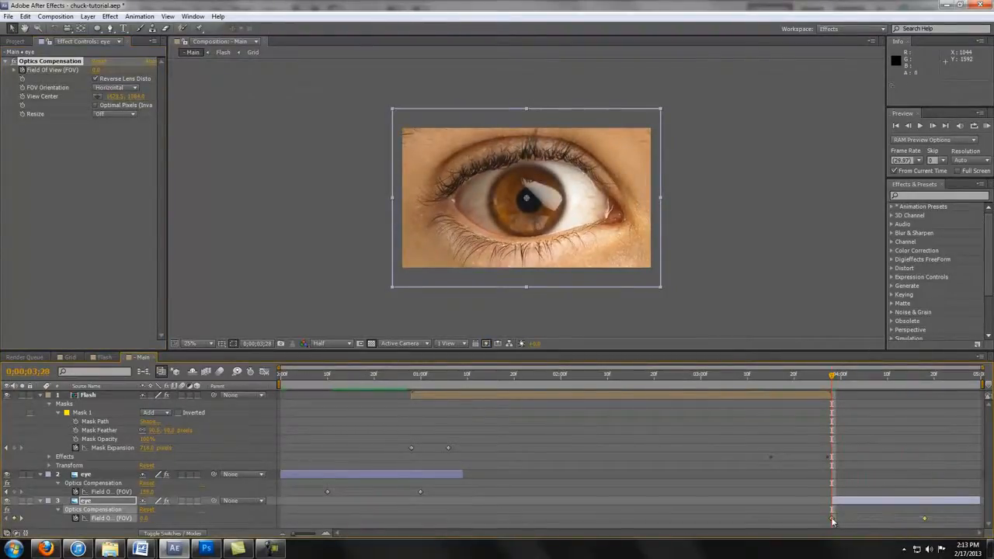
pyautogui.rightClick(832, 519)
pyautogui.moveTo(866, 514)
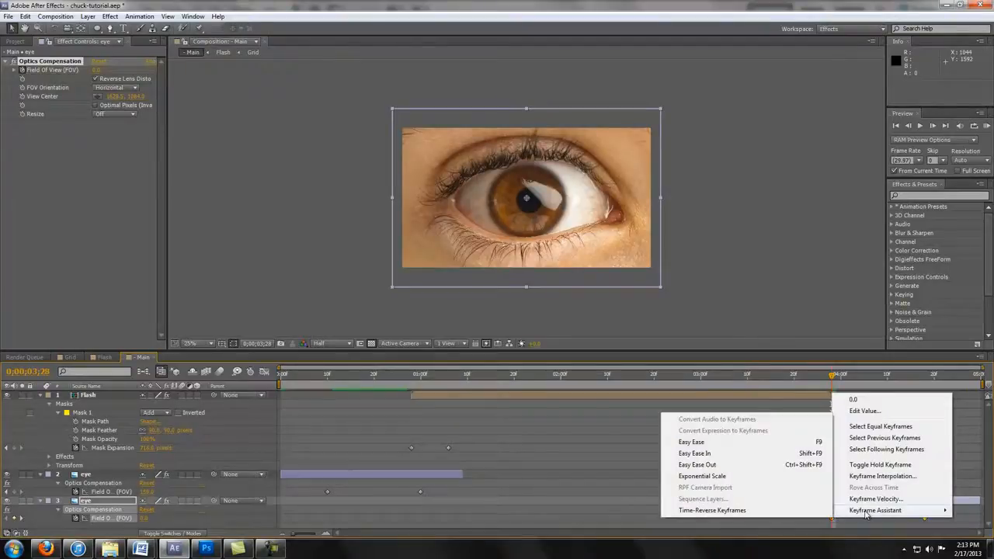
pyautogui.click(741, 511)
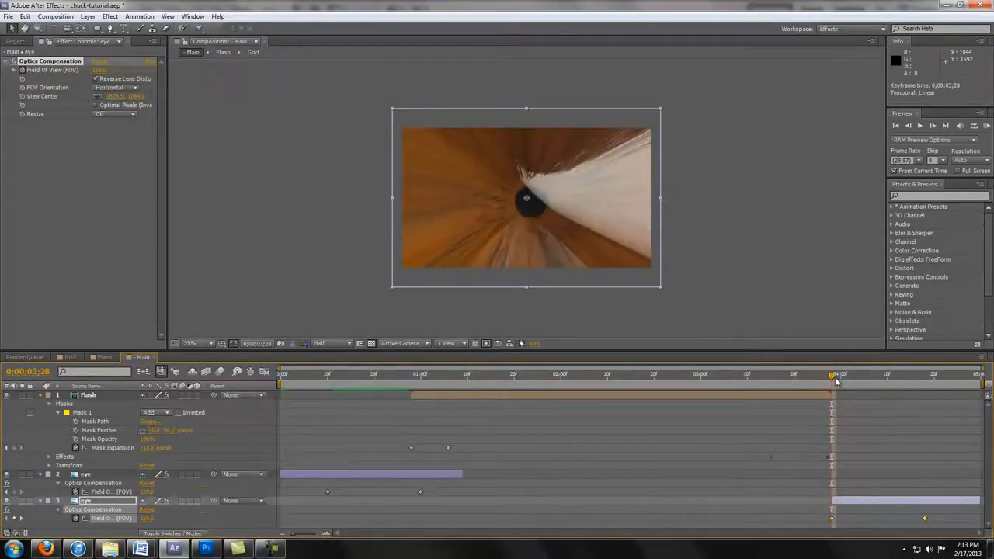
pyautogui.moveTo(832, 375); pyautogui.dragTo(773, 398)
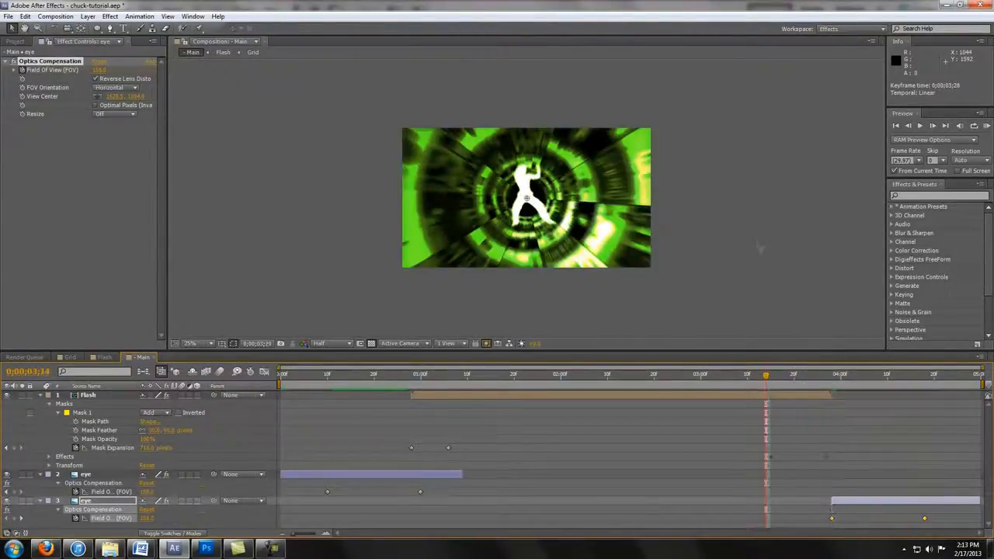
pyautogui.press('KP_0')
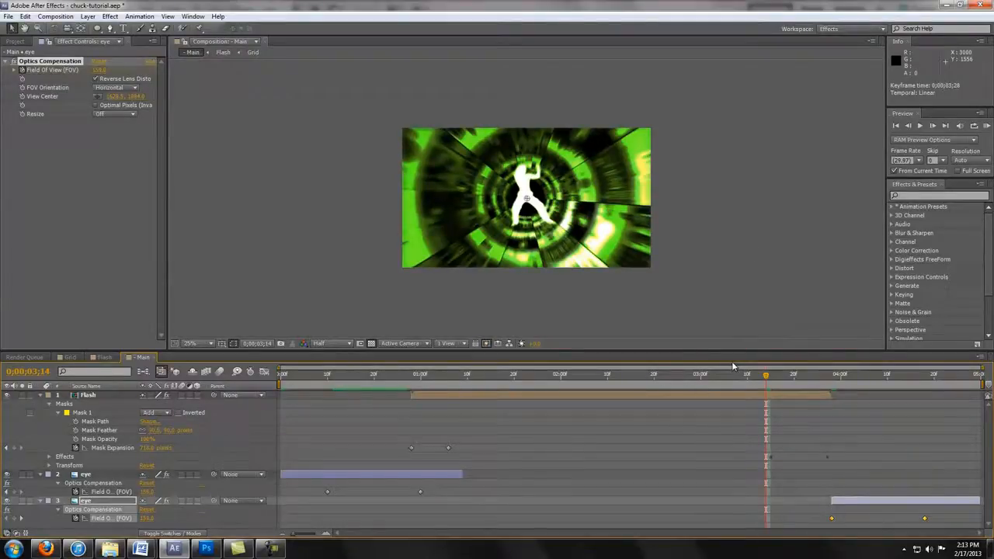